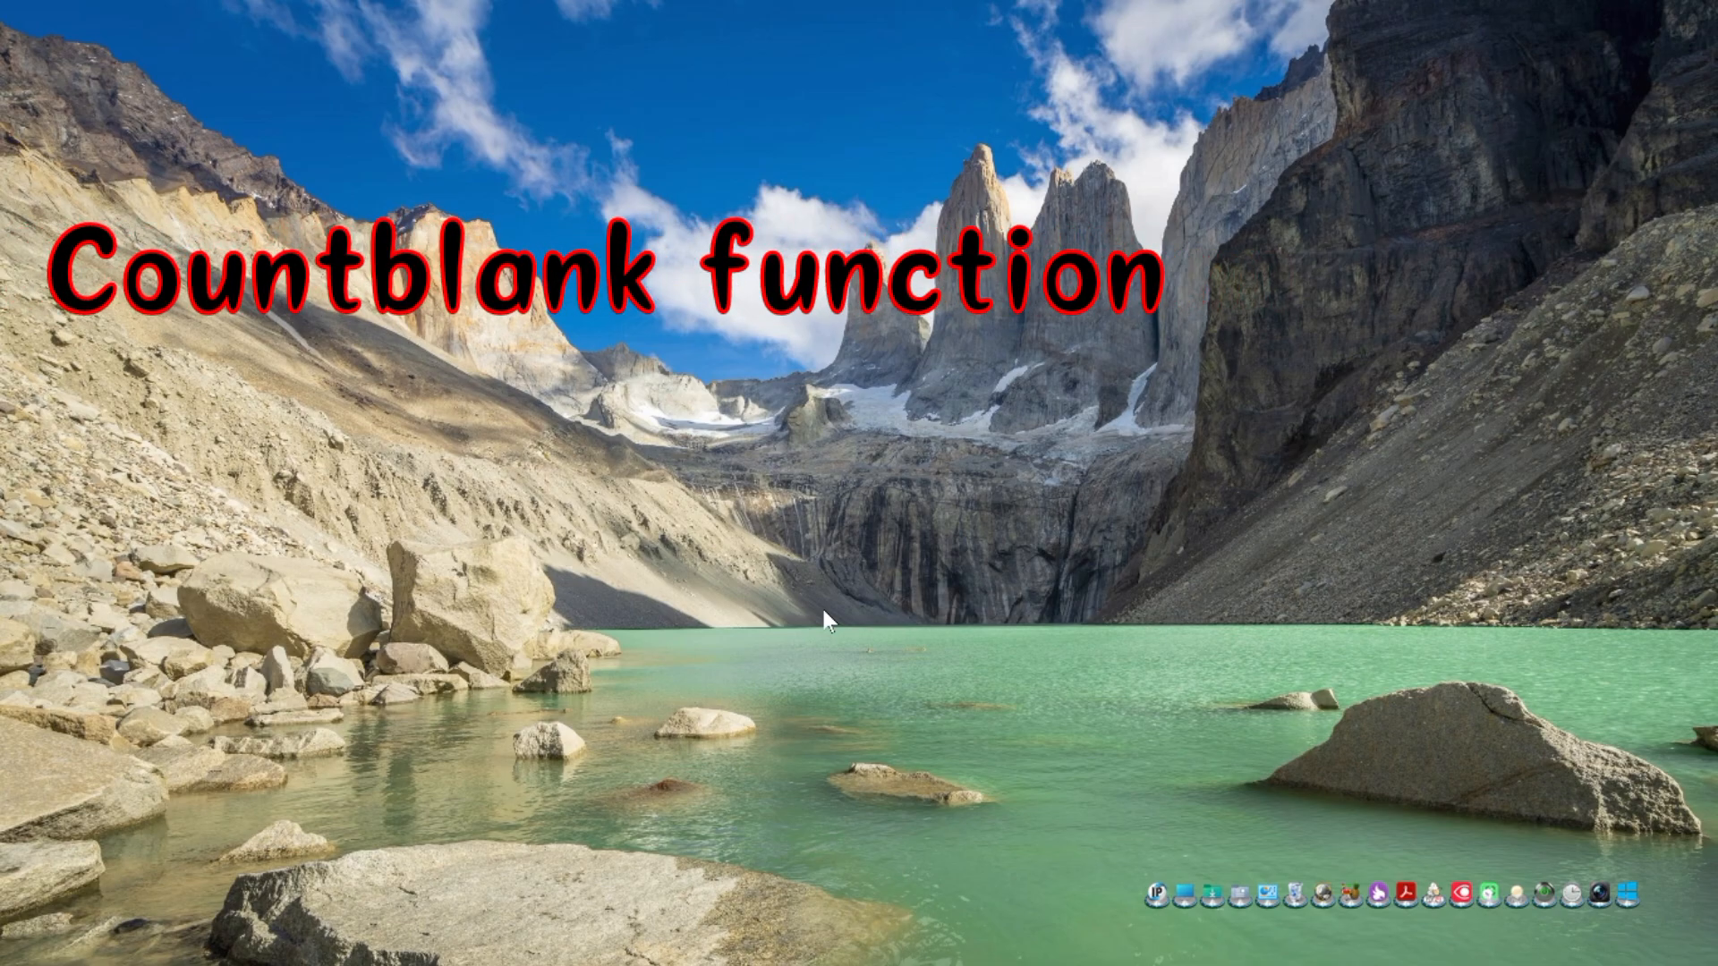
Switch to the Excel workbook and look through the address table from the header row to its last record
key("alt+Tab")
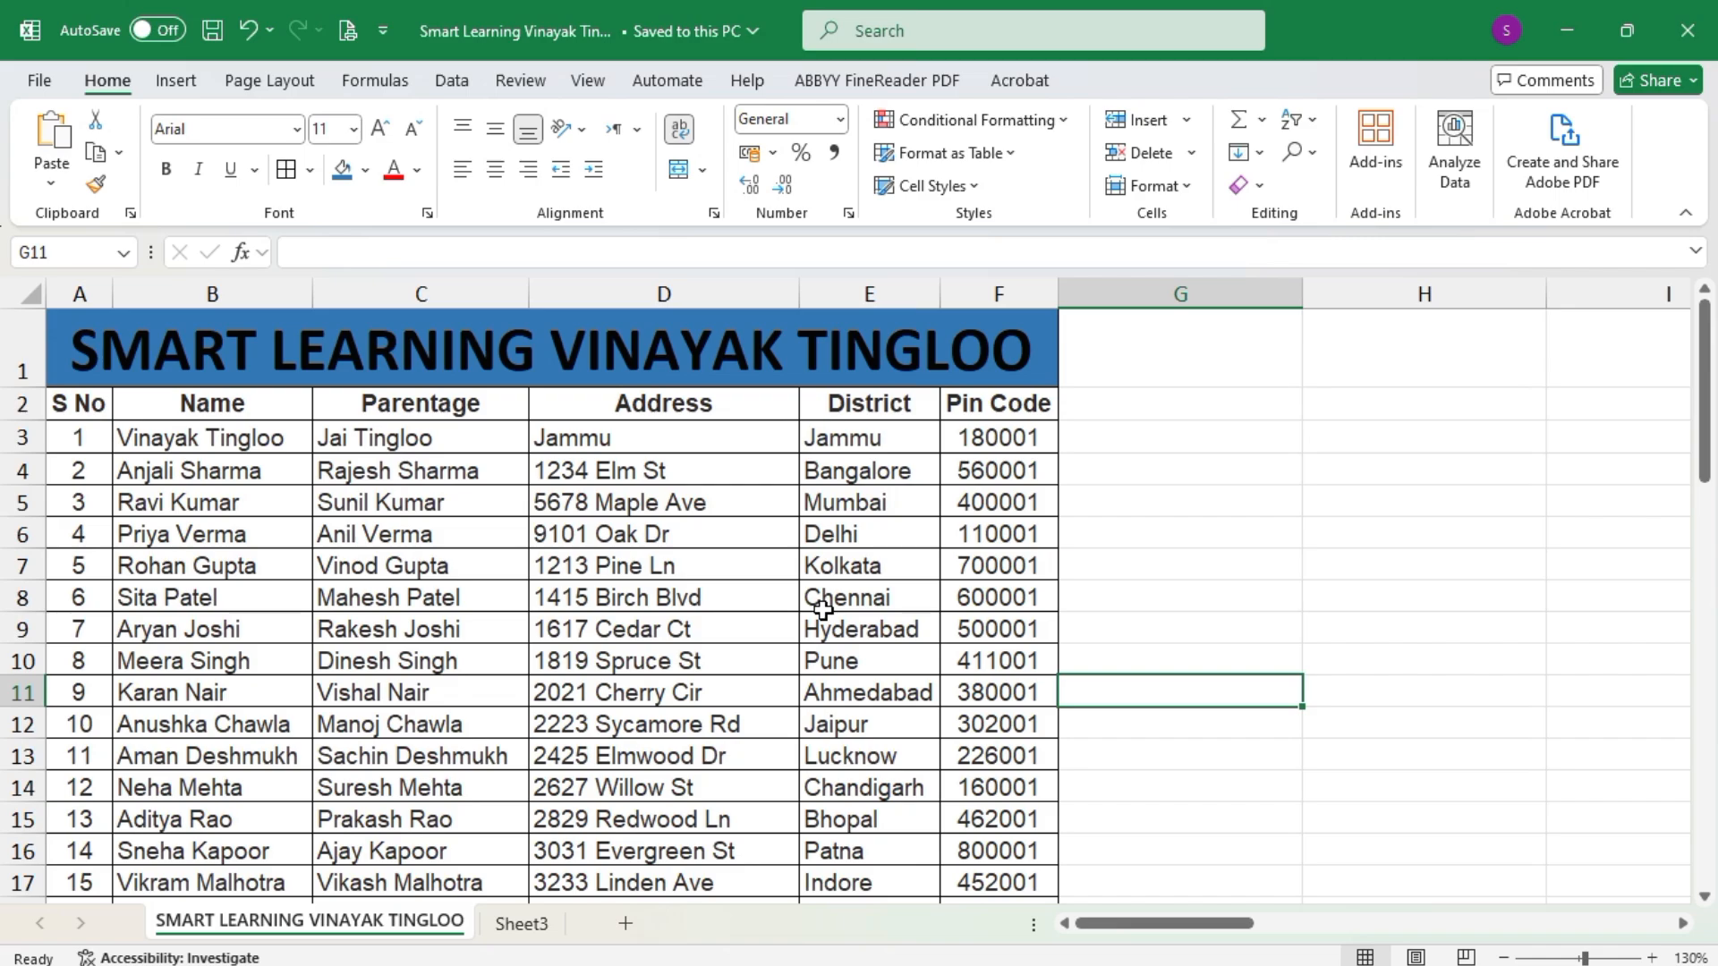
scroll(933, 627, "down", 13)
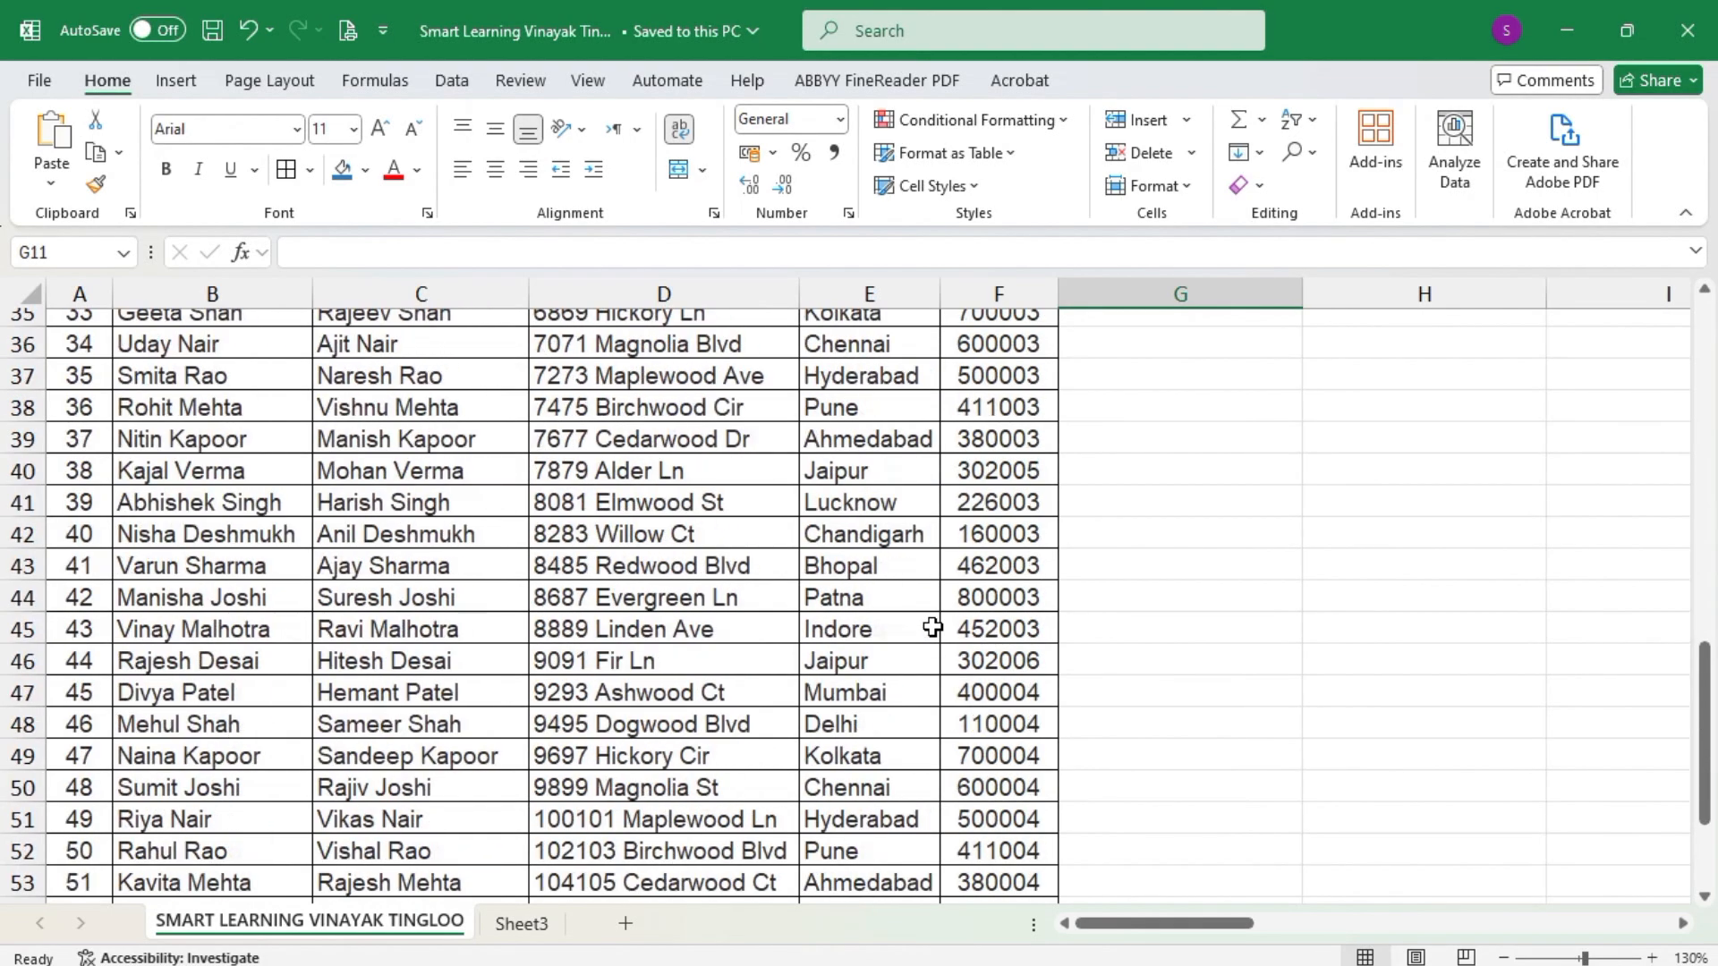
scroll(933, 627, "down", 1)
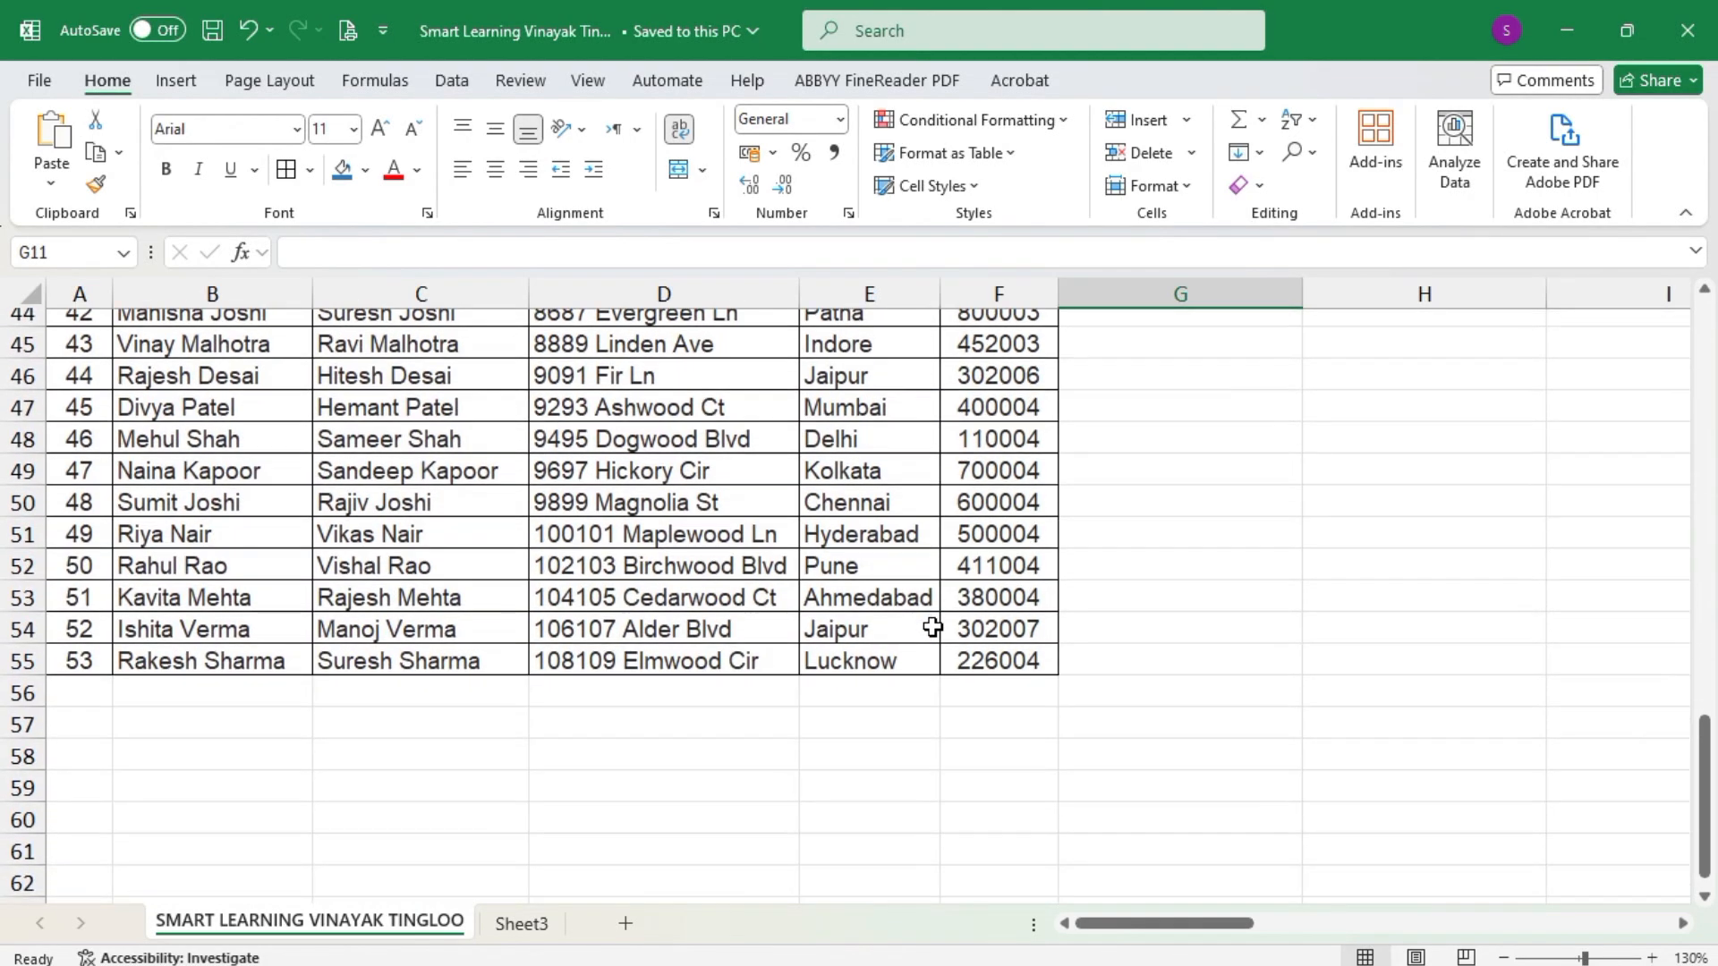
scroll(934, 627, "up", 14)
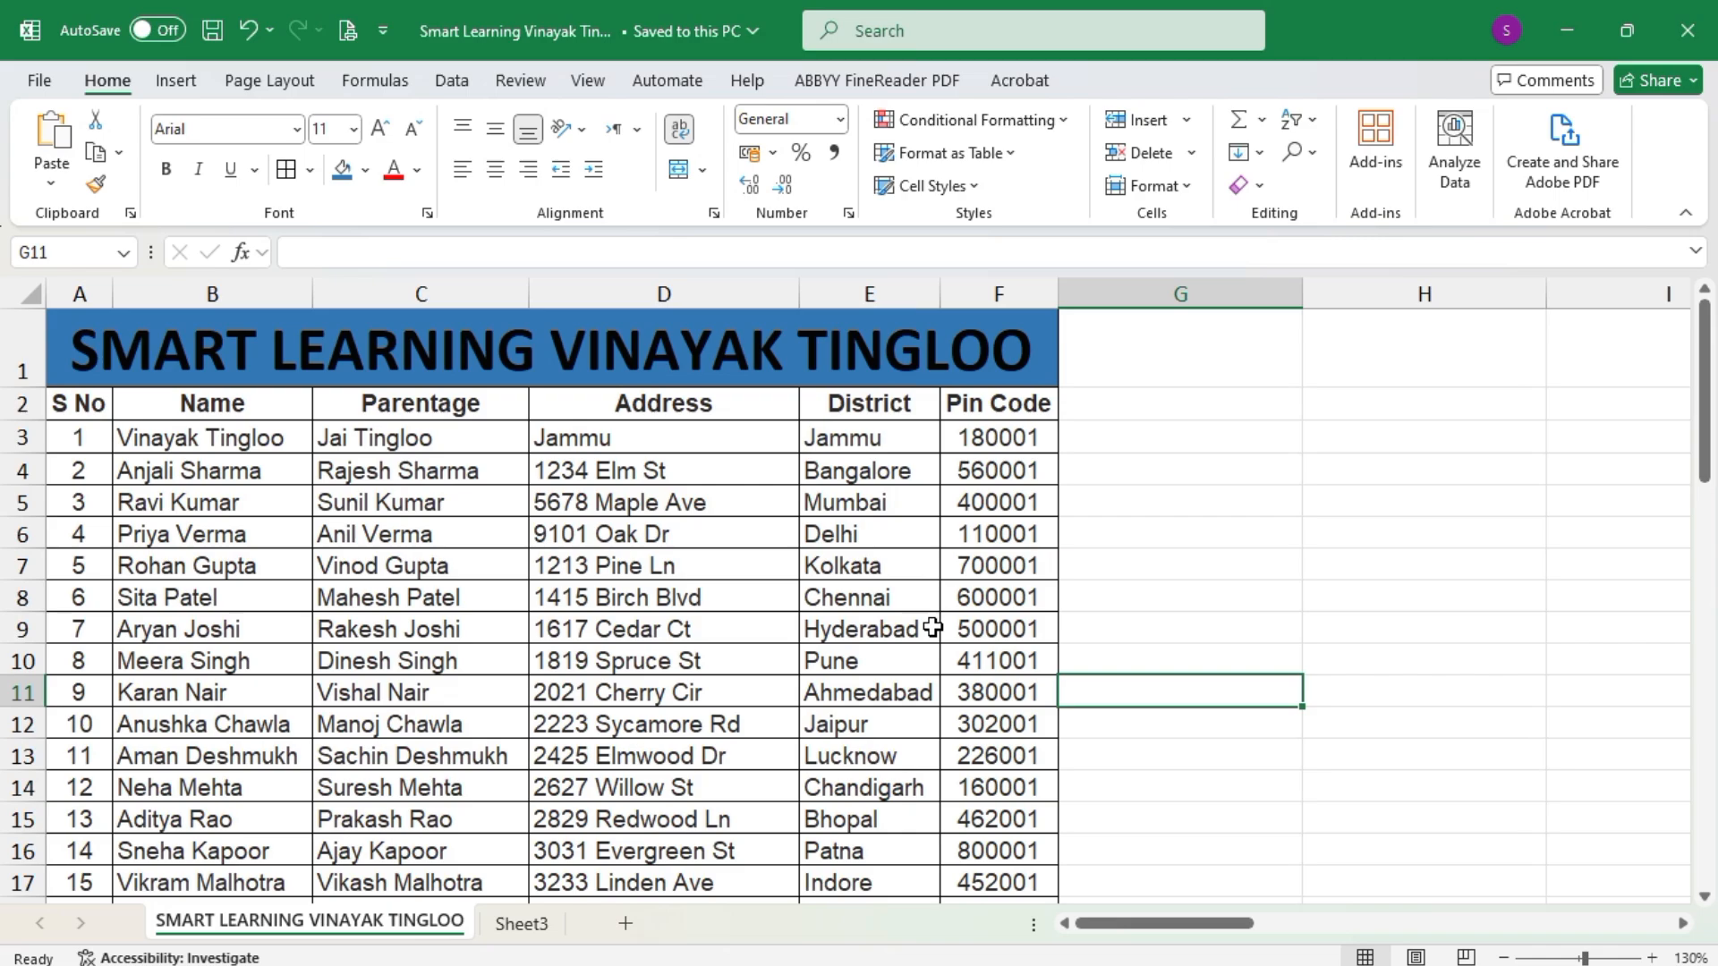
left_click(385, 593)
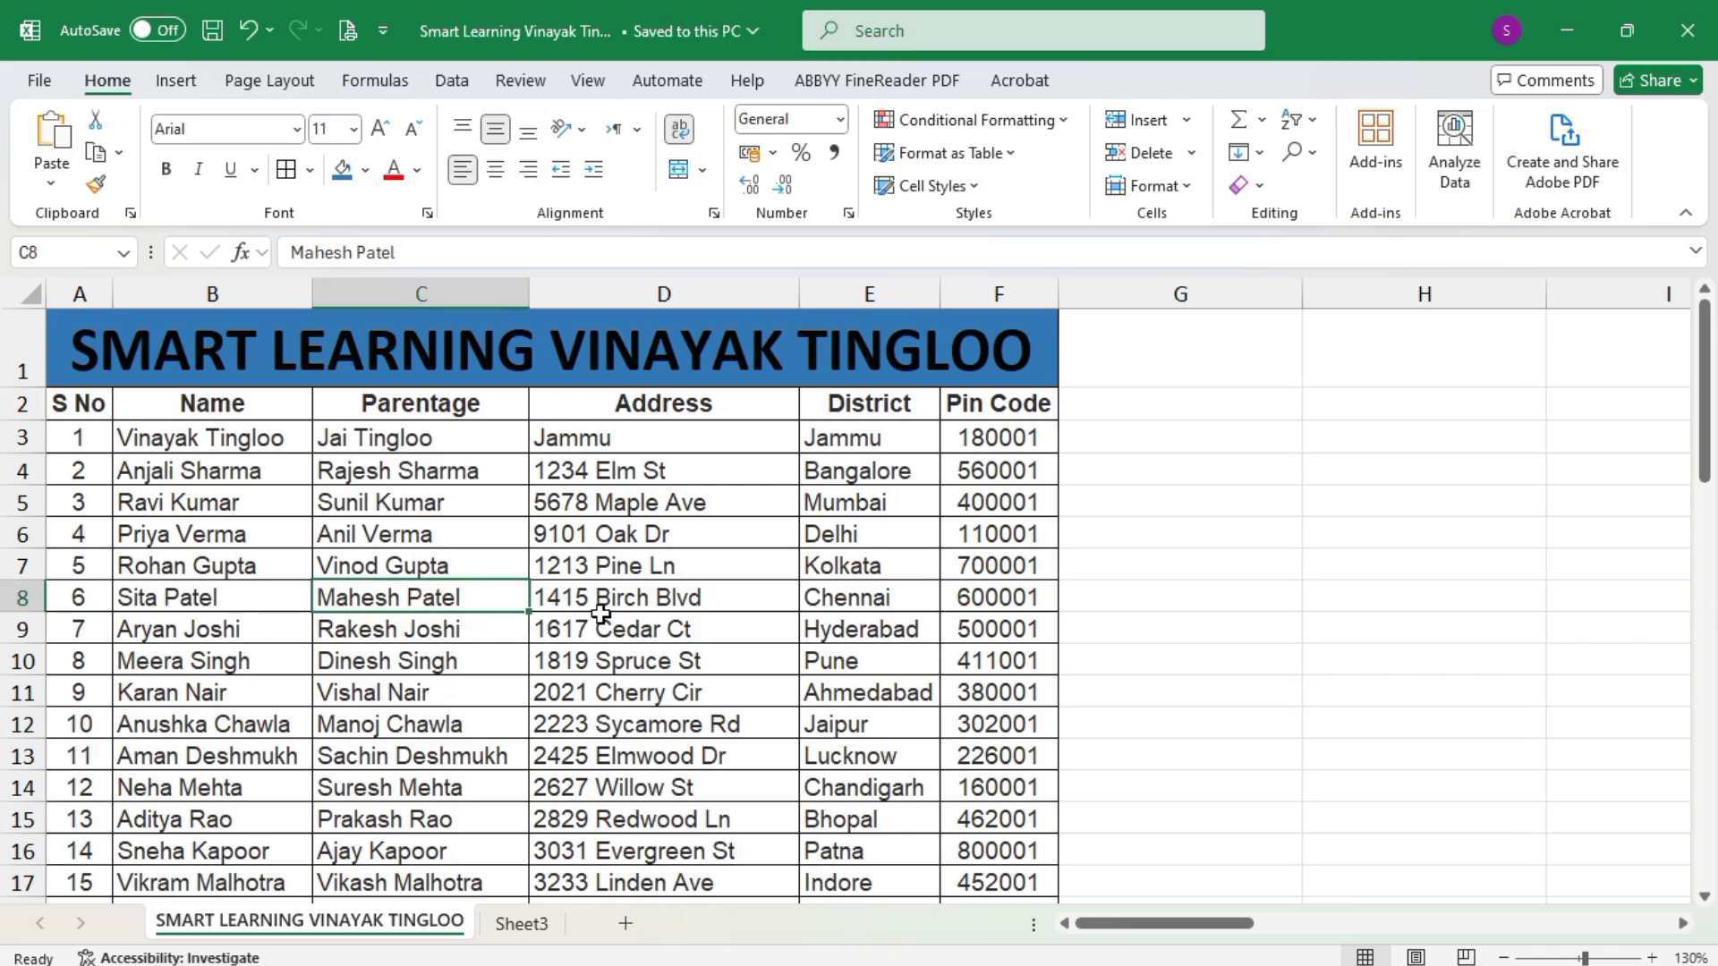
scroll(600, 614, "down", 3)
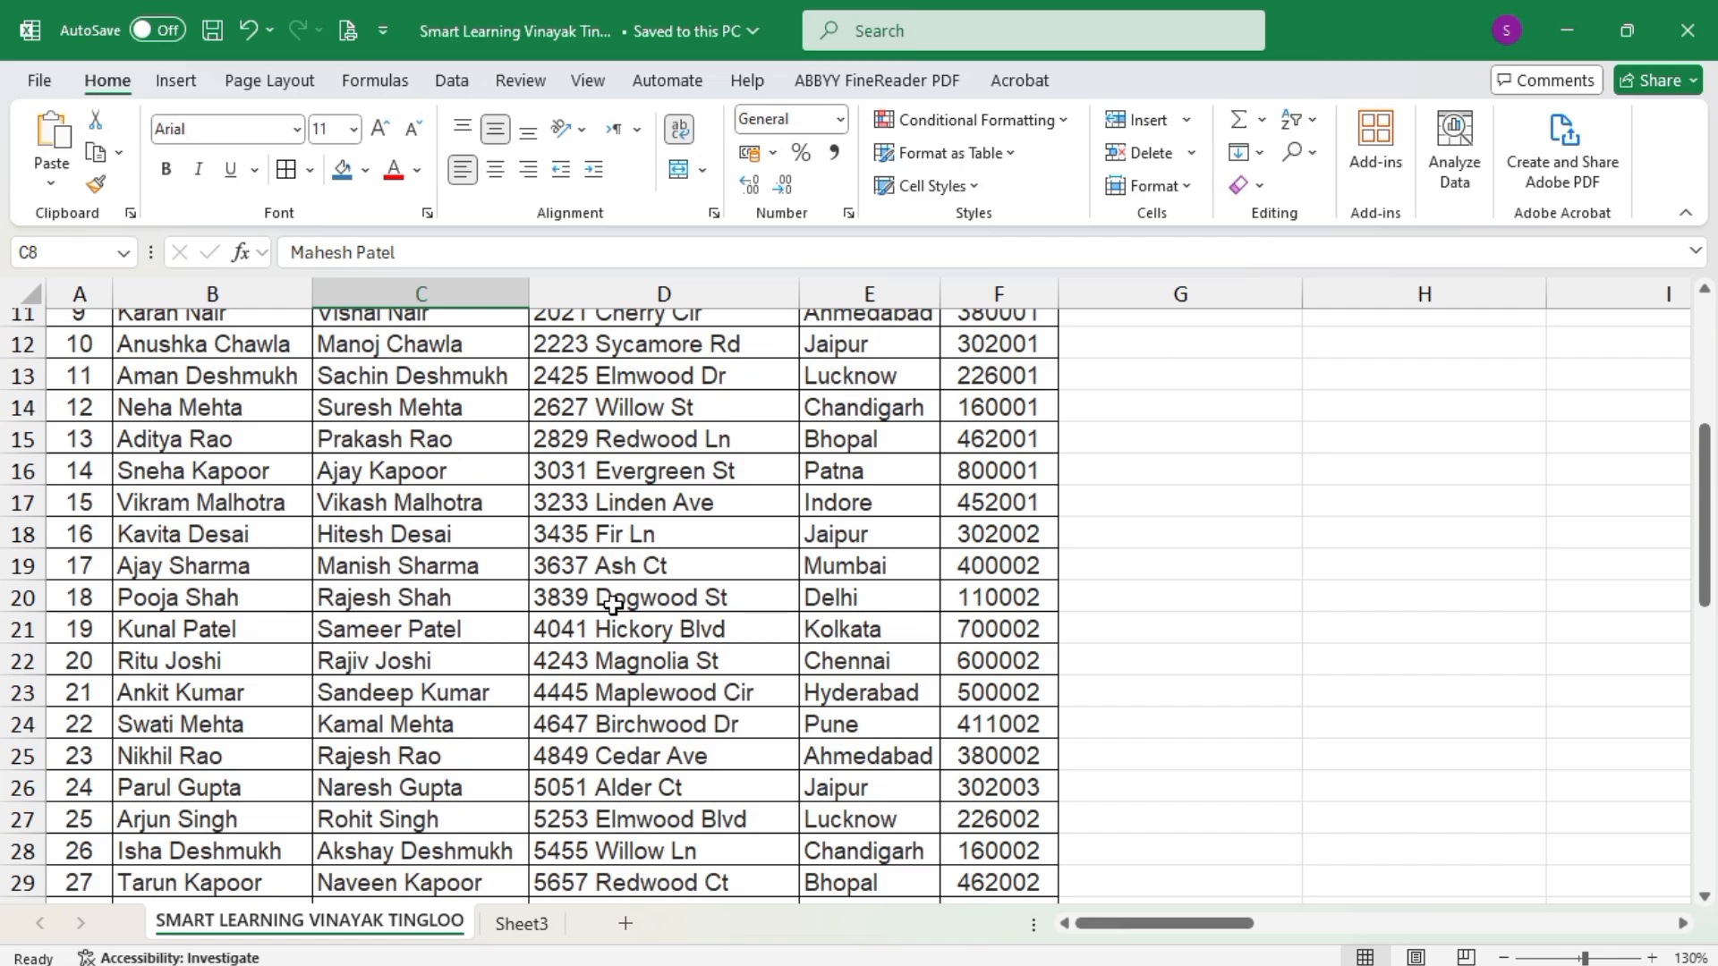
scroll(617, 607, "up", 3)
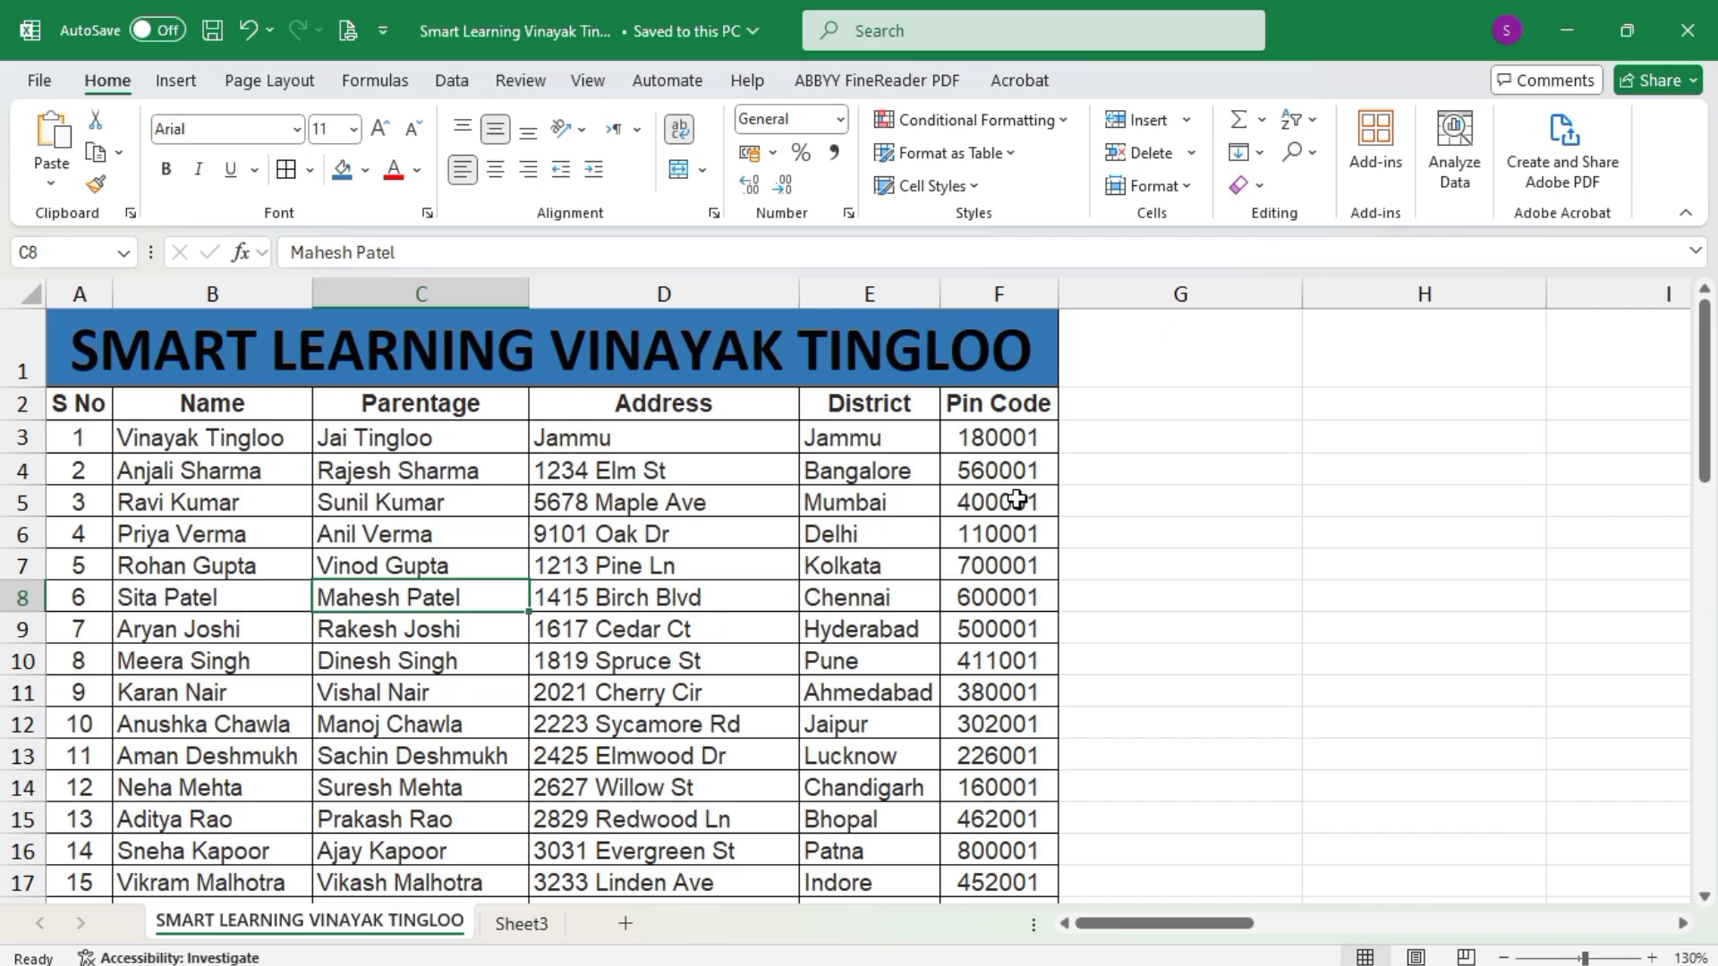
Clear the Pin Code values in cells F11, F23 and F34
scroll(1017, 499, "down", 2)
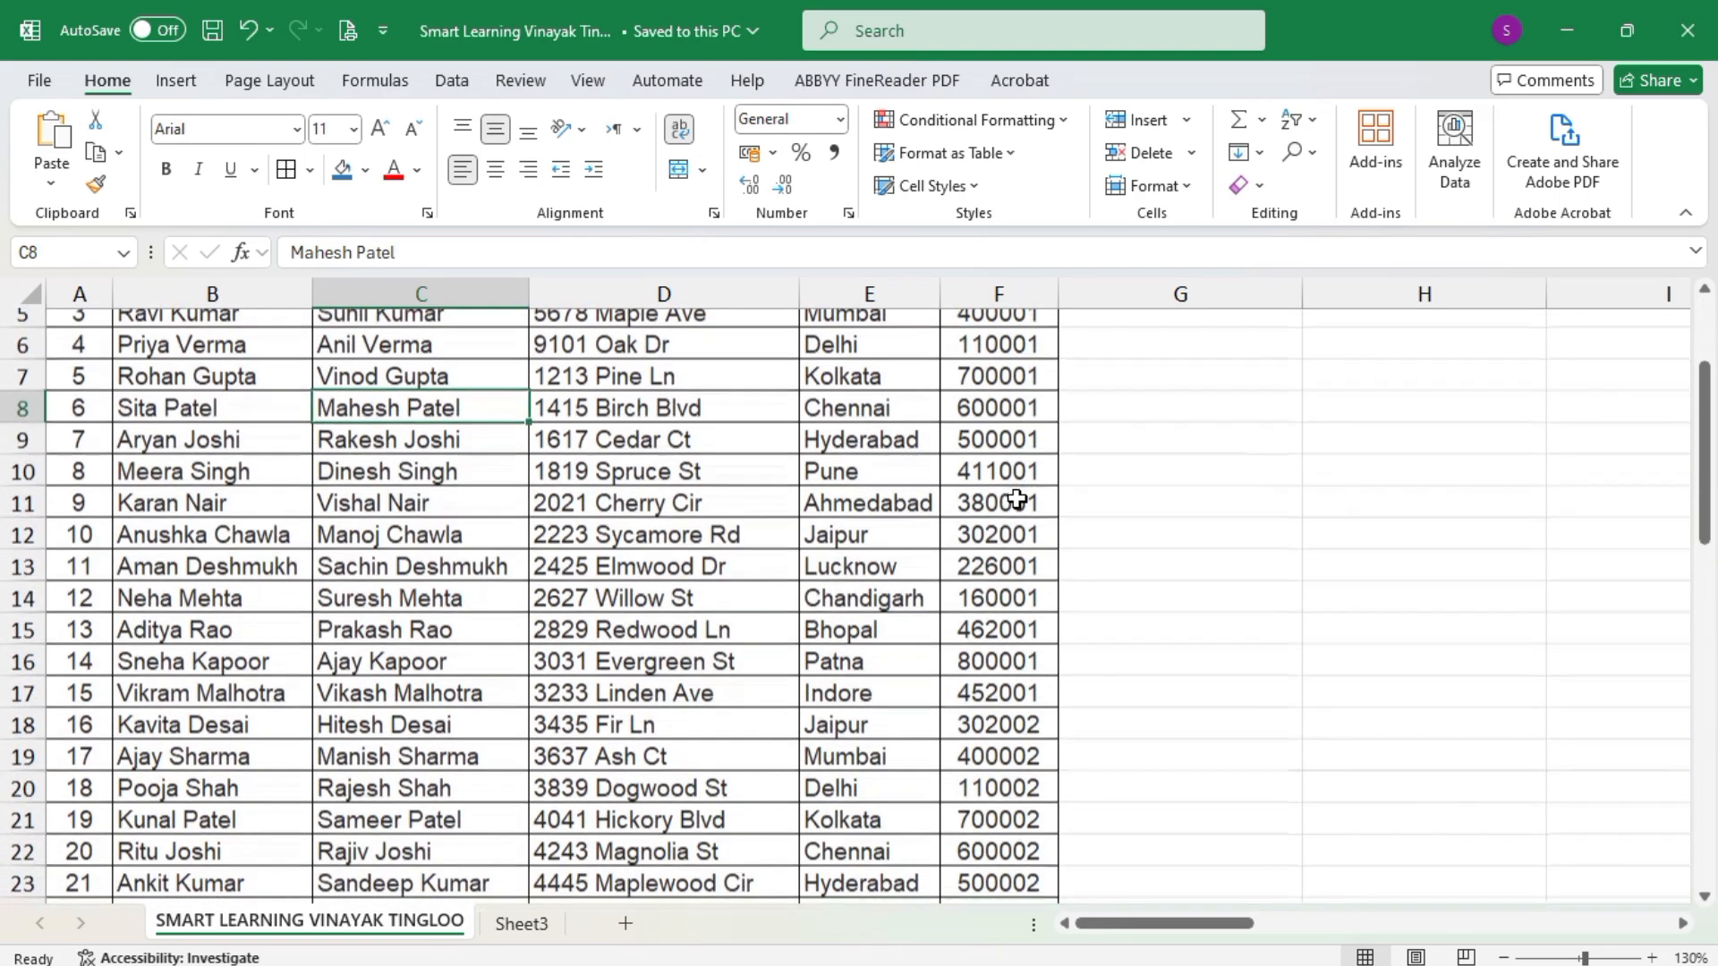
left_click(1017, 500)
key("Delete")
scroll(1006, 660, "down", 3)
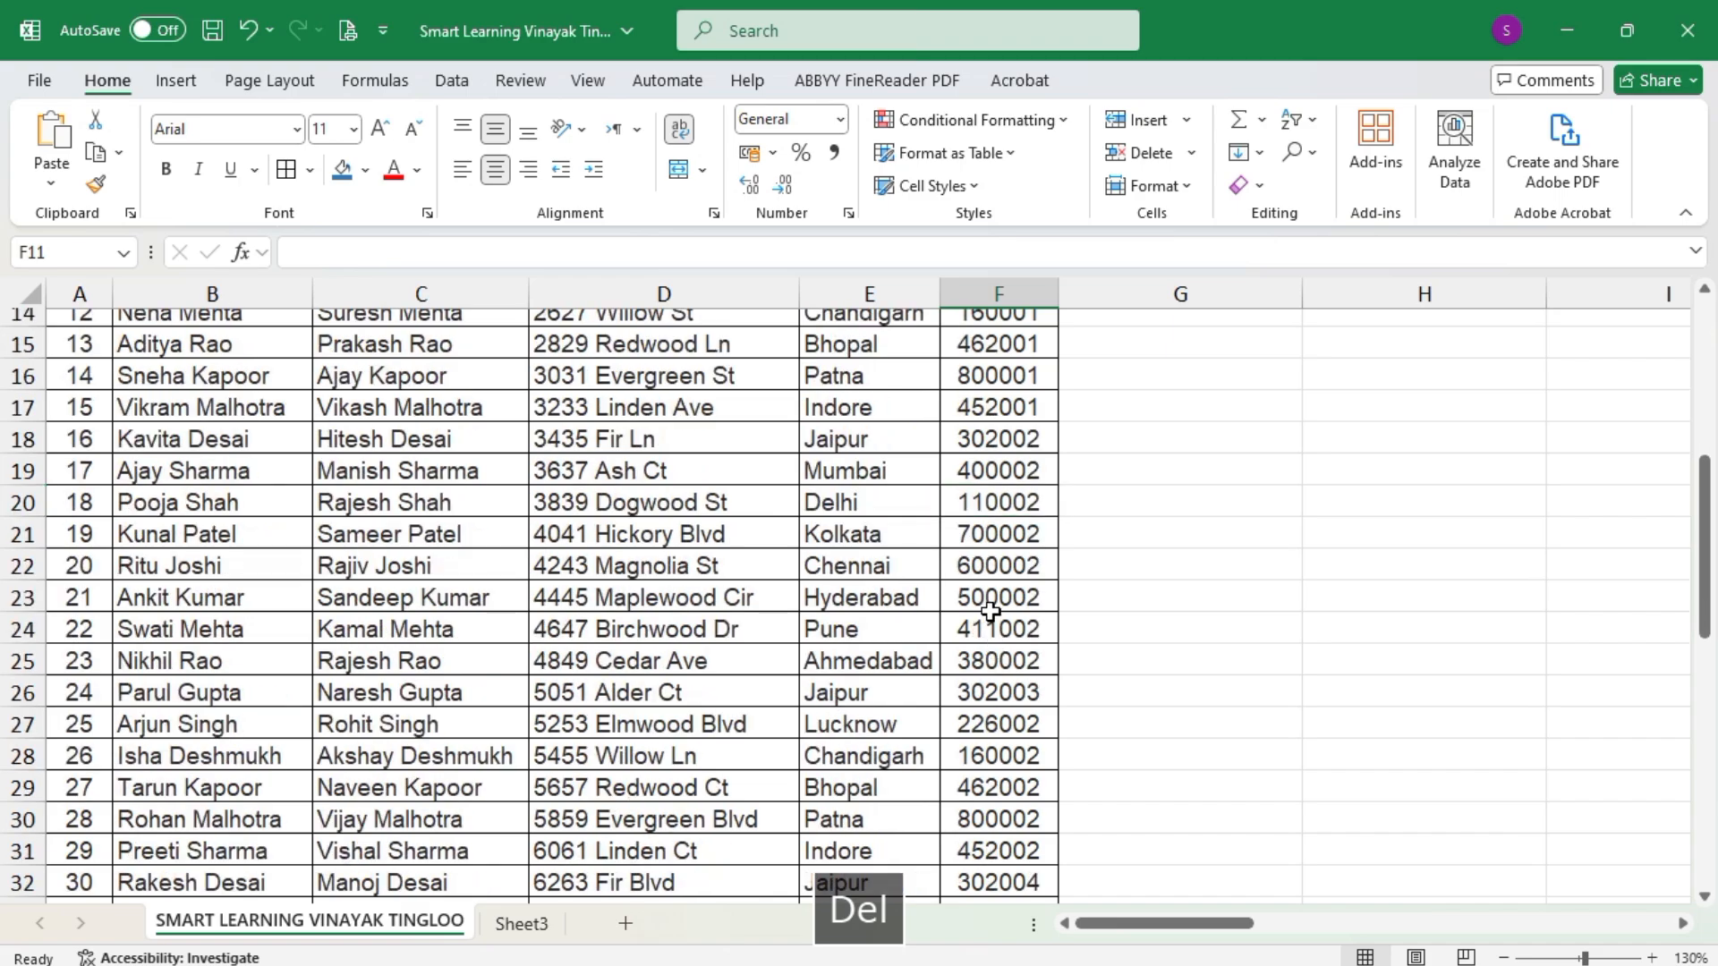
left_click(993, 597)
key("Delete")
scroll(1016, 669, "down", 3)
left_click(1015, 669)
key("Delete")
Clear the Pin Code values in cells F41, F30 and F50
scroll(1016, 669, "down", 2)
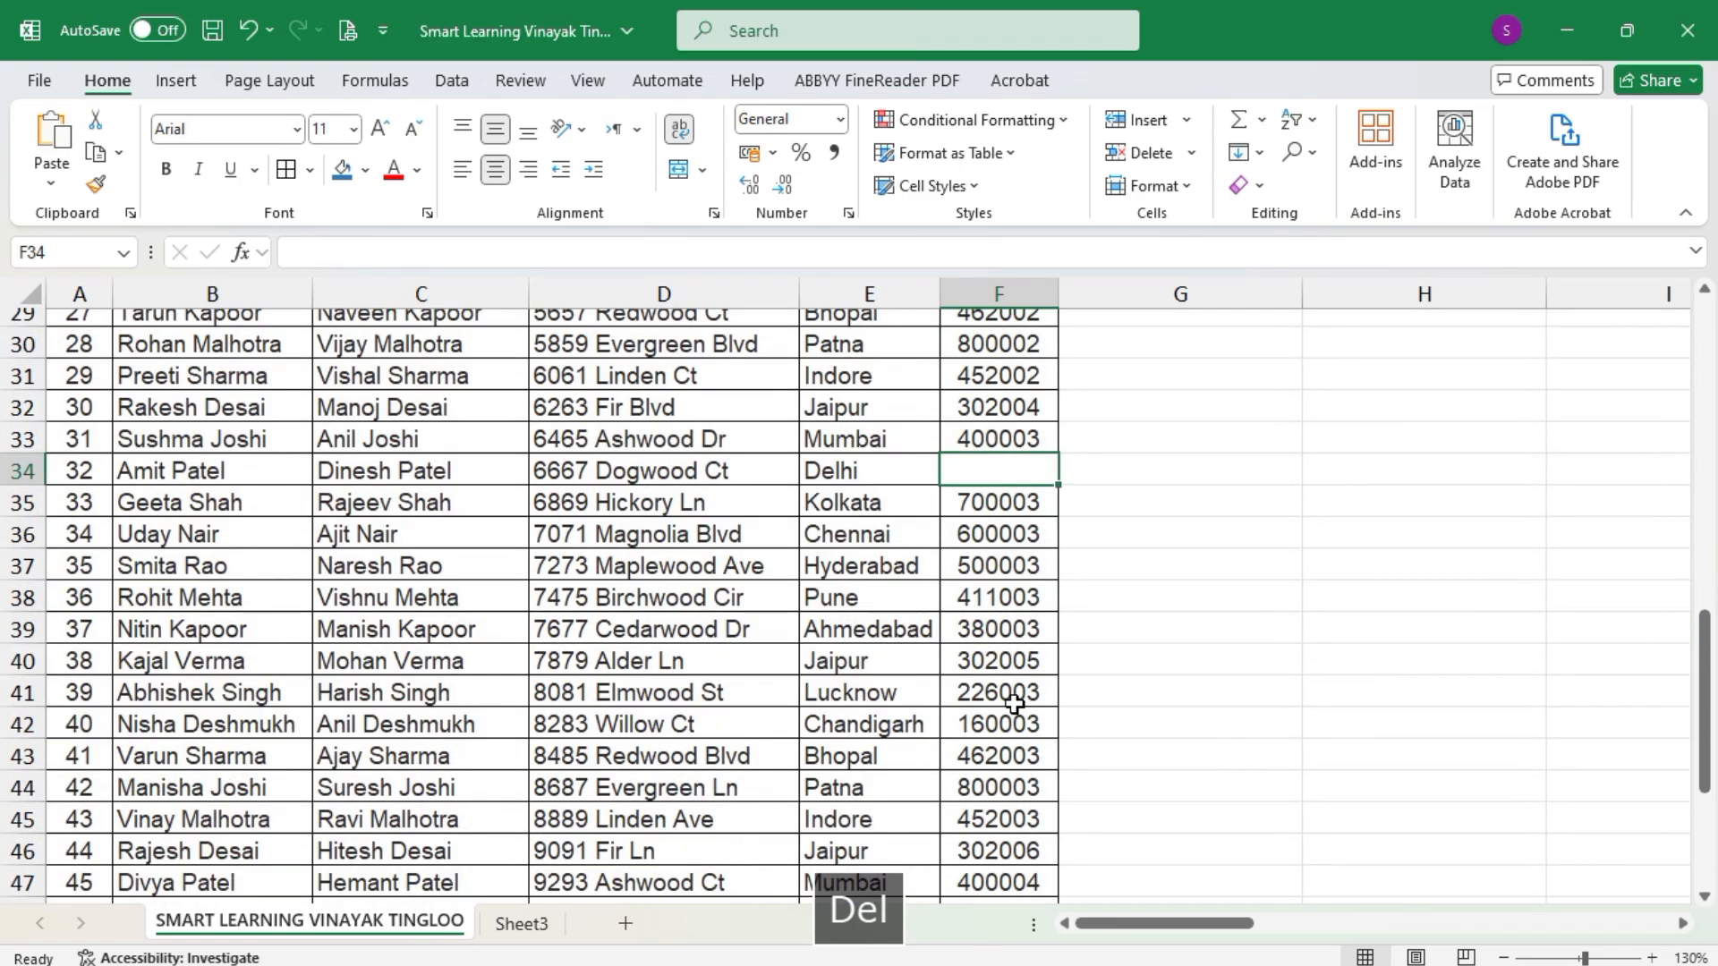
left_click(1004, 698)
key("Delete")
scroll(1020, 445, "down", 4)
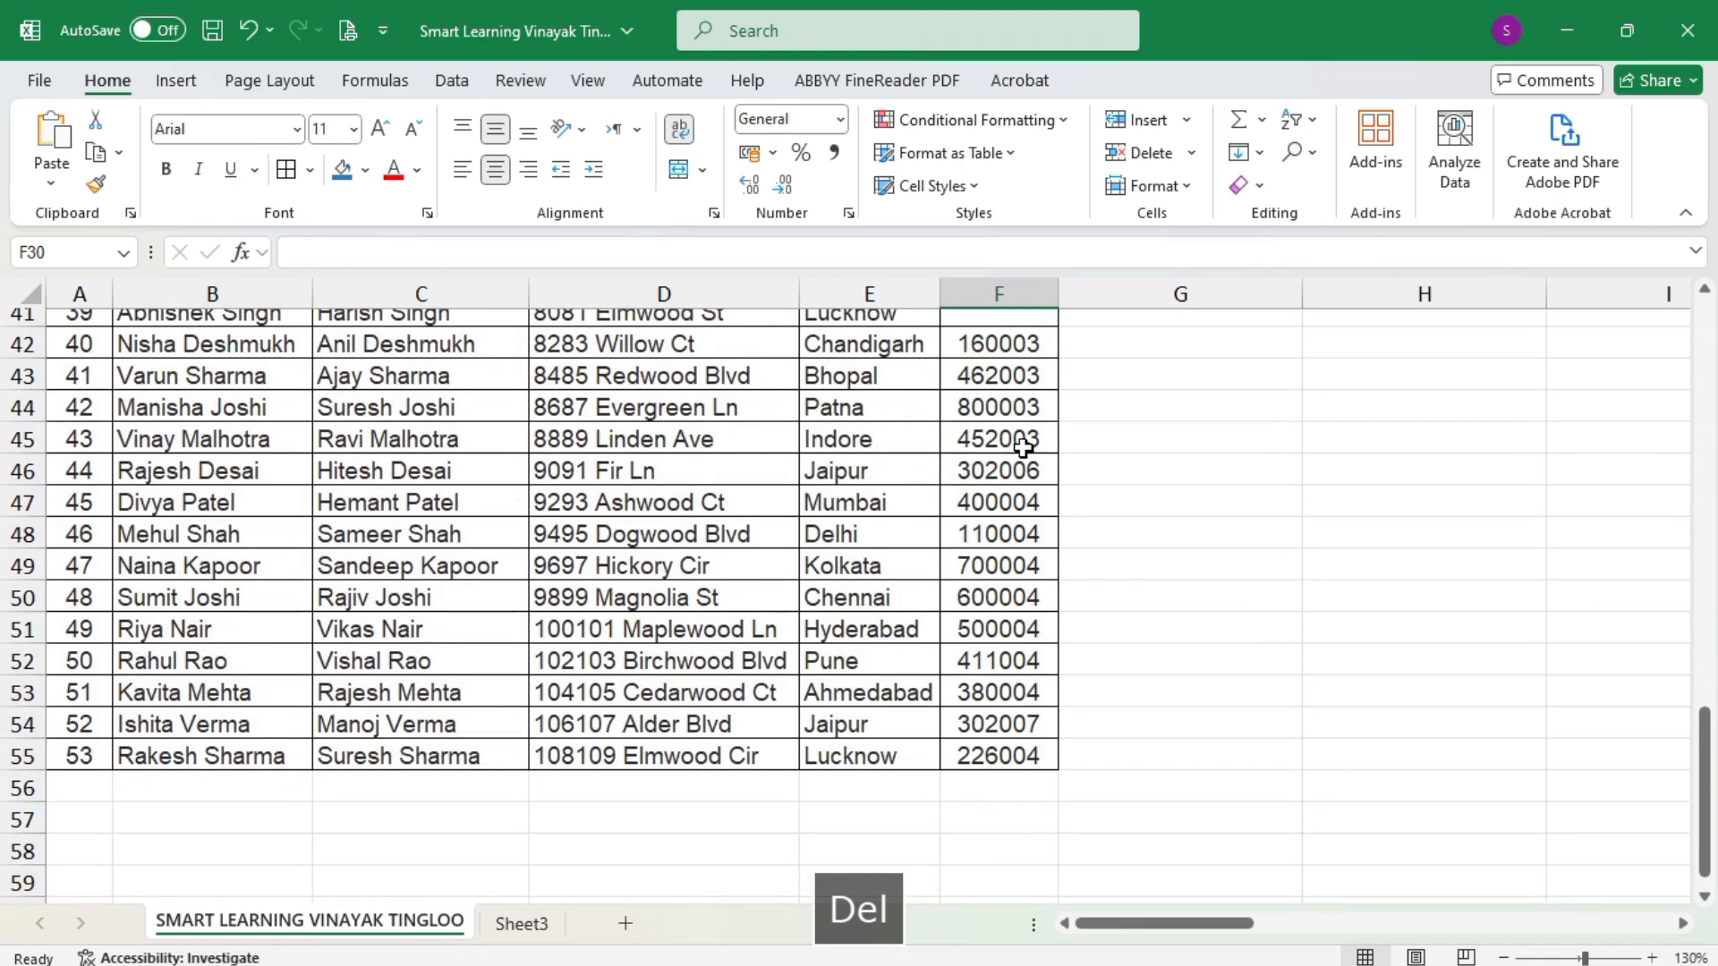
left_click(1008, 599)
key("Delete")
Clear the Pin Code values in cells F8, F16, F18 and F3
scroll(1017, 669, "up", 15)
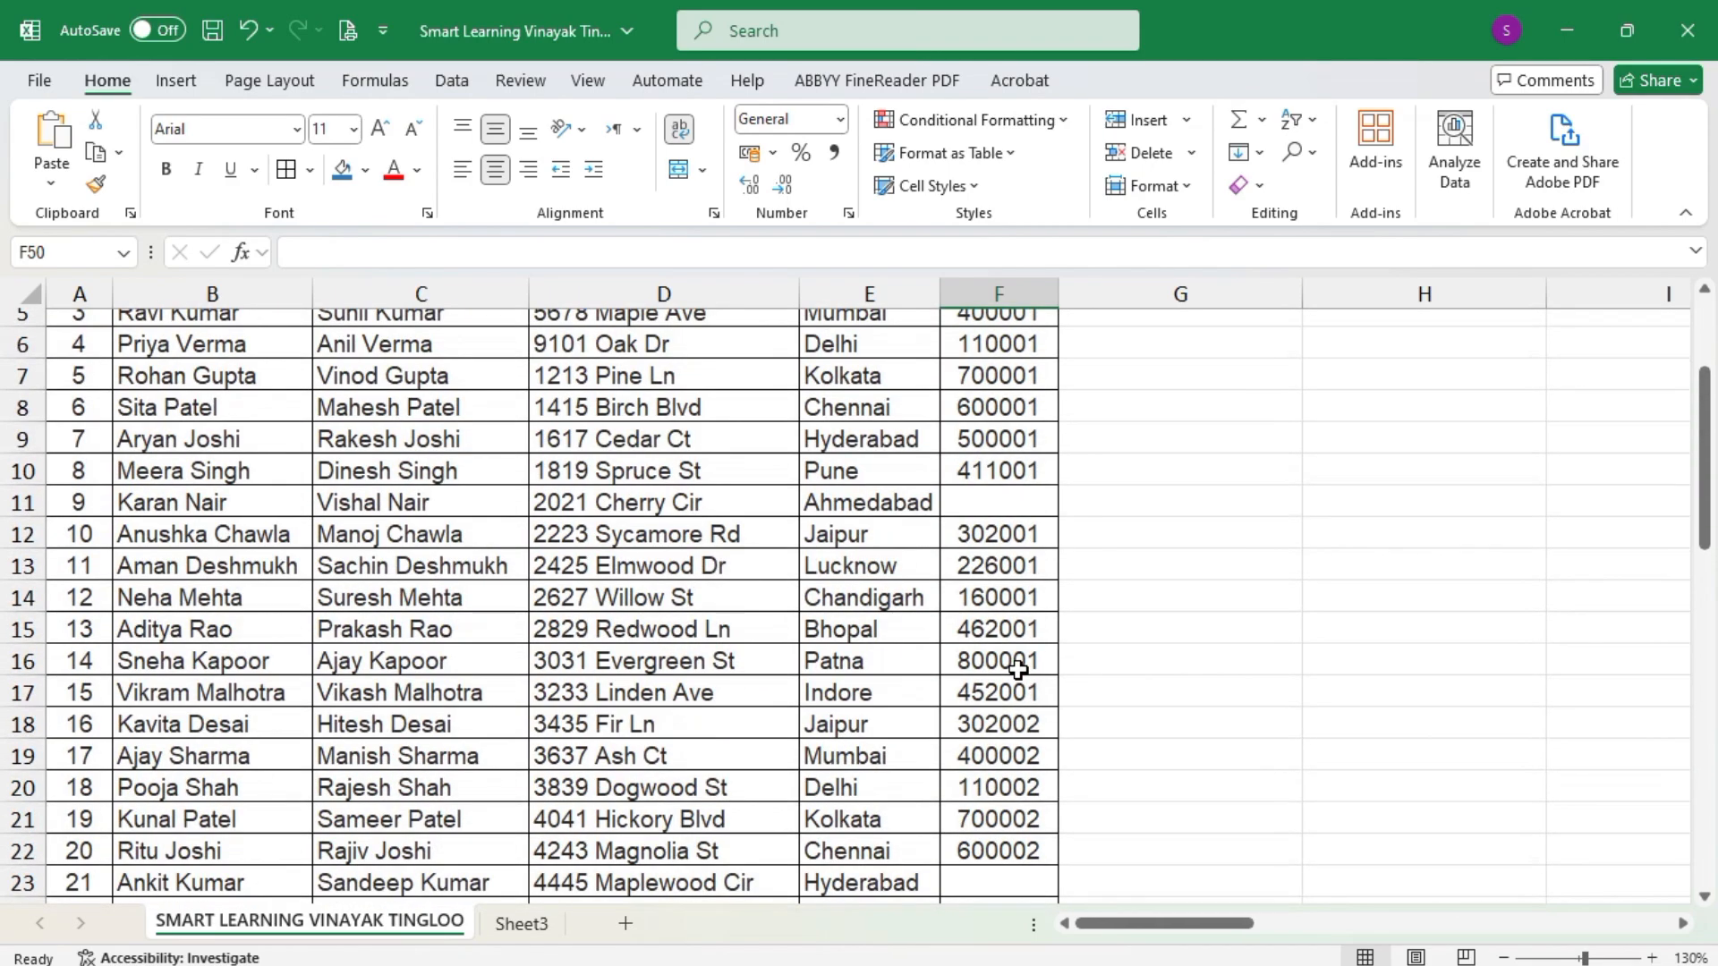
left_click(987, 401)
key("Delete")
left_click(1002, 658)
key("Delete")
left_click(998, 727)
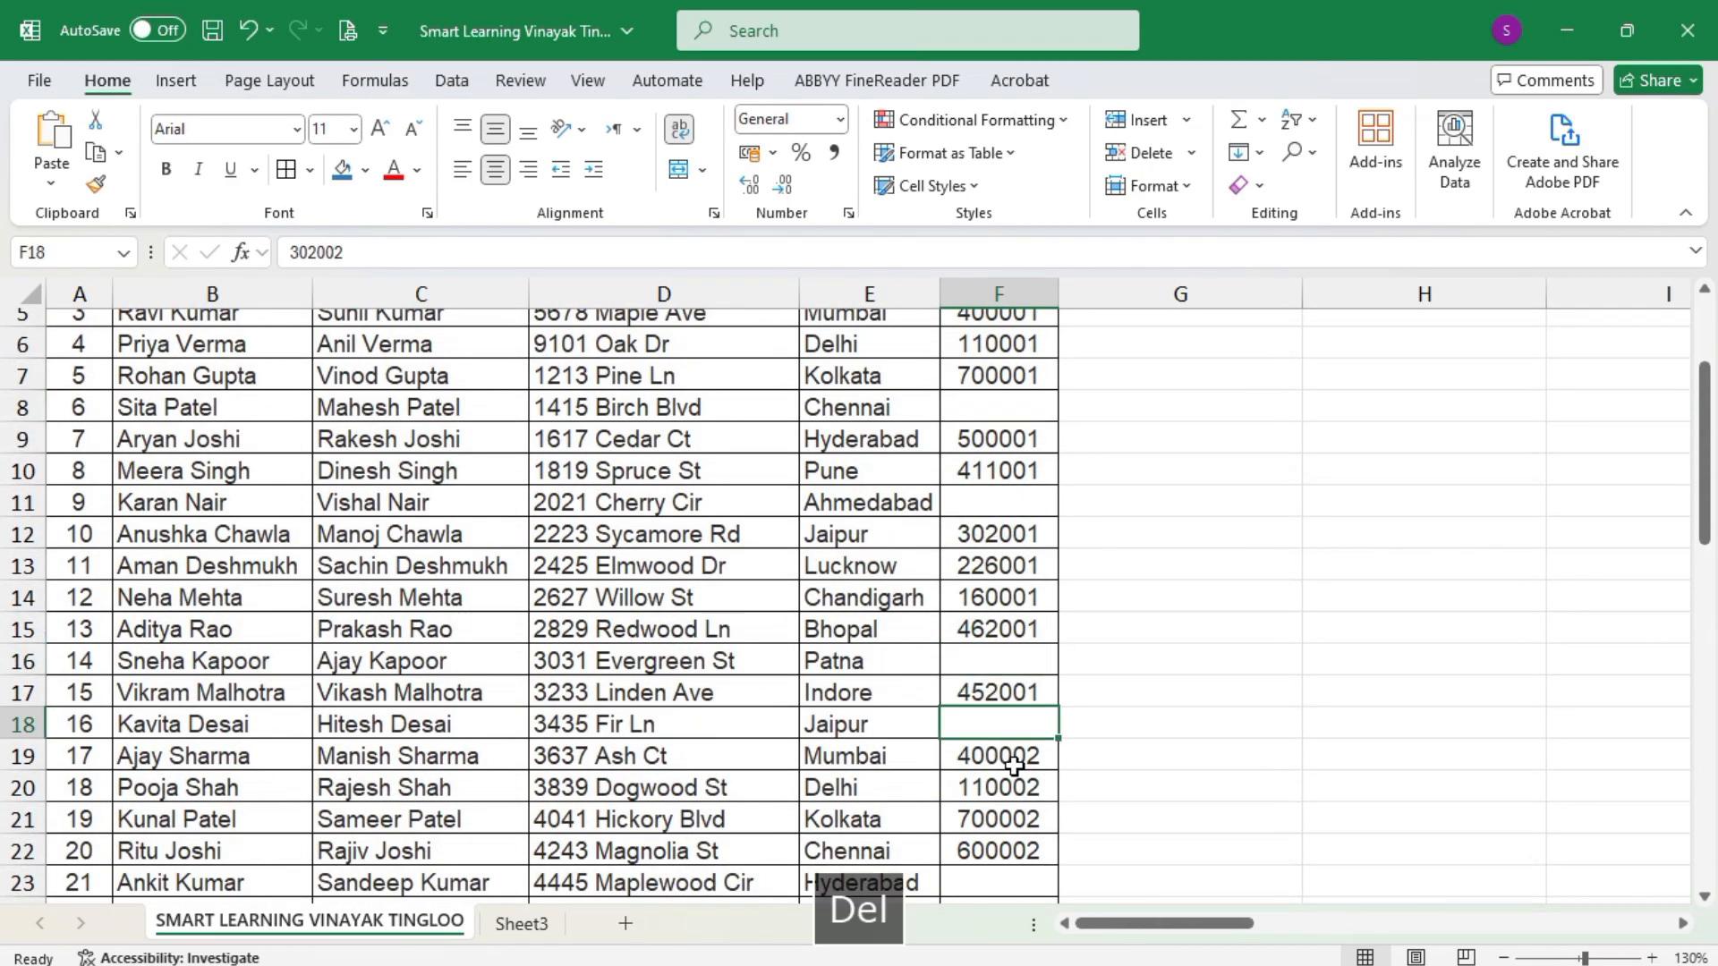
key("Delete")
scroll(1070, 743, "up", 2)
left_click(979, 443)
key("Delete")
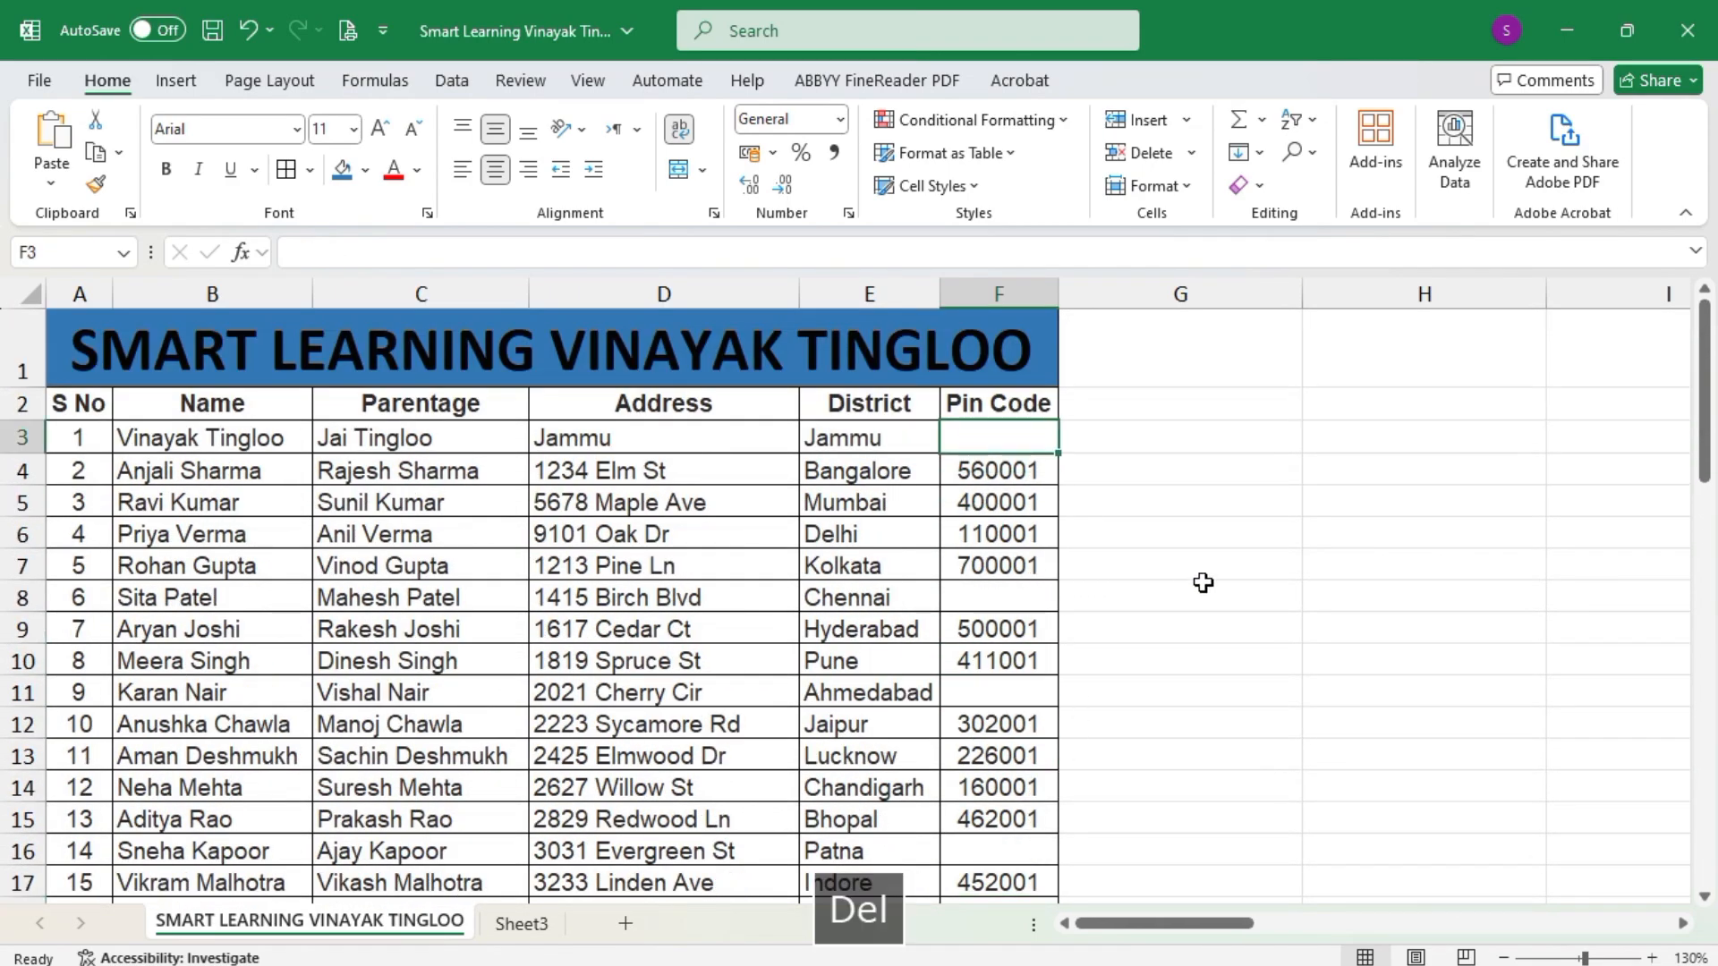
Enter a COUNTBLANK formula in cell G3 that covers the entire Pin Code column, F:F
left_click(1244, 577)
scroll(1096, 601, "down", 11)
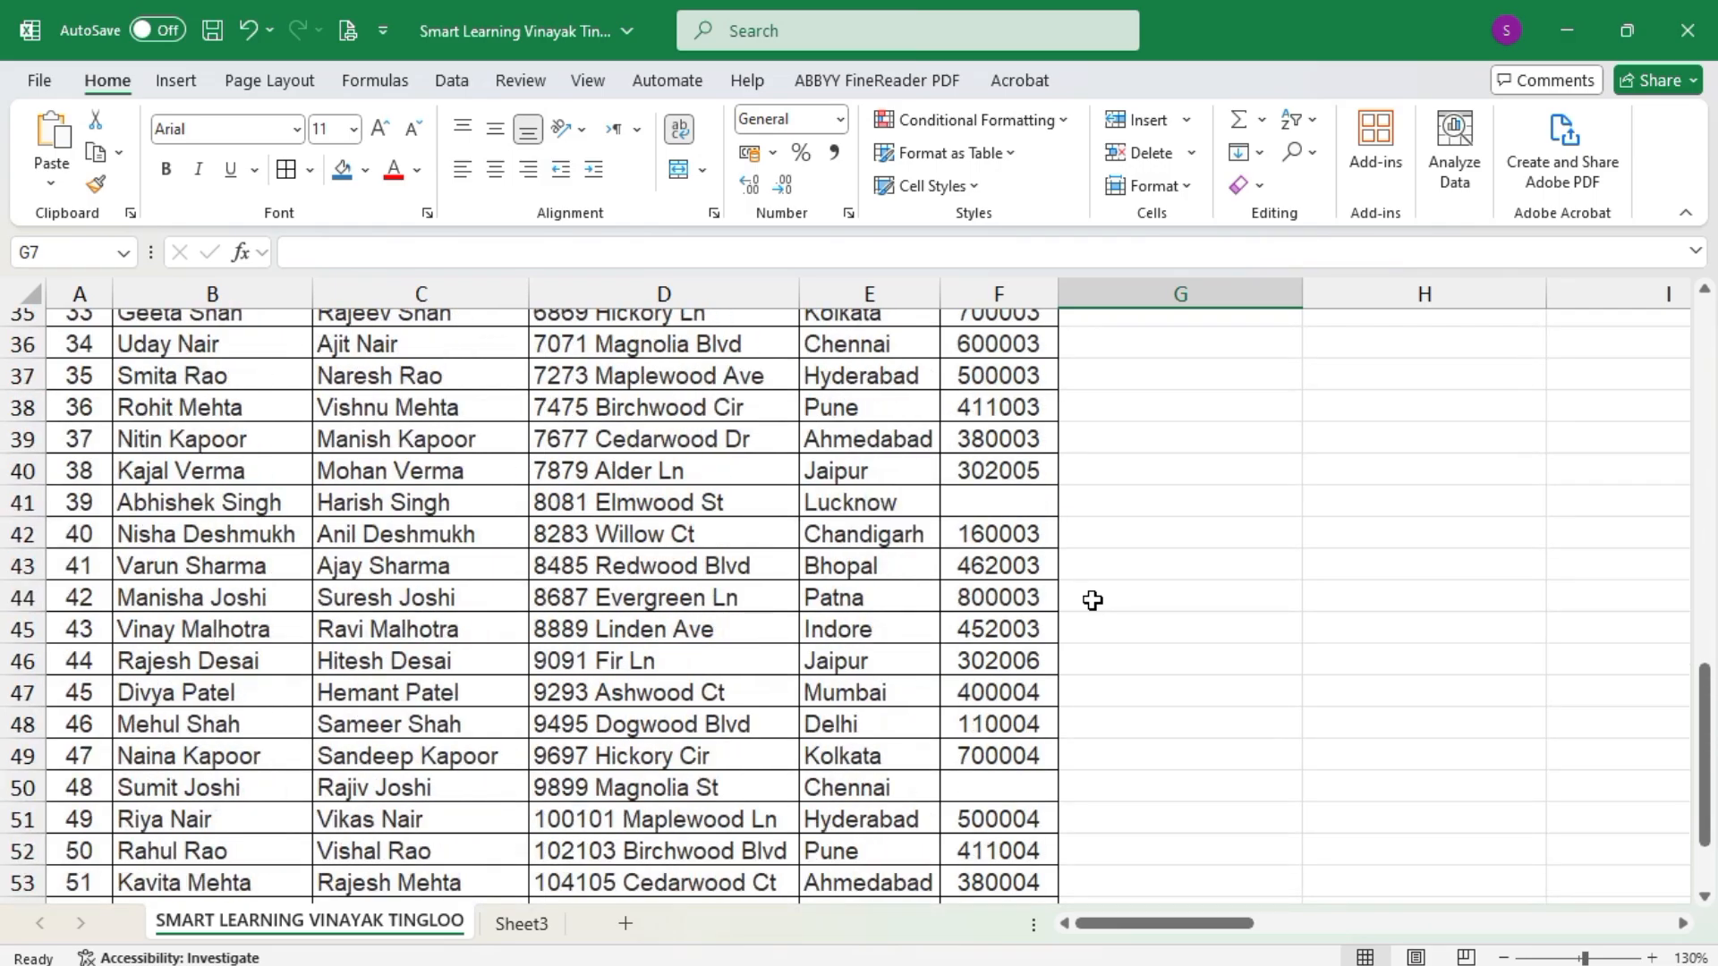
scroll(1093, 600, "down", 4)
scroll(1093, 601, "up", 15)
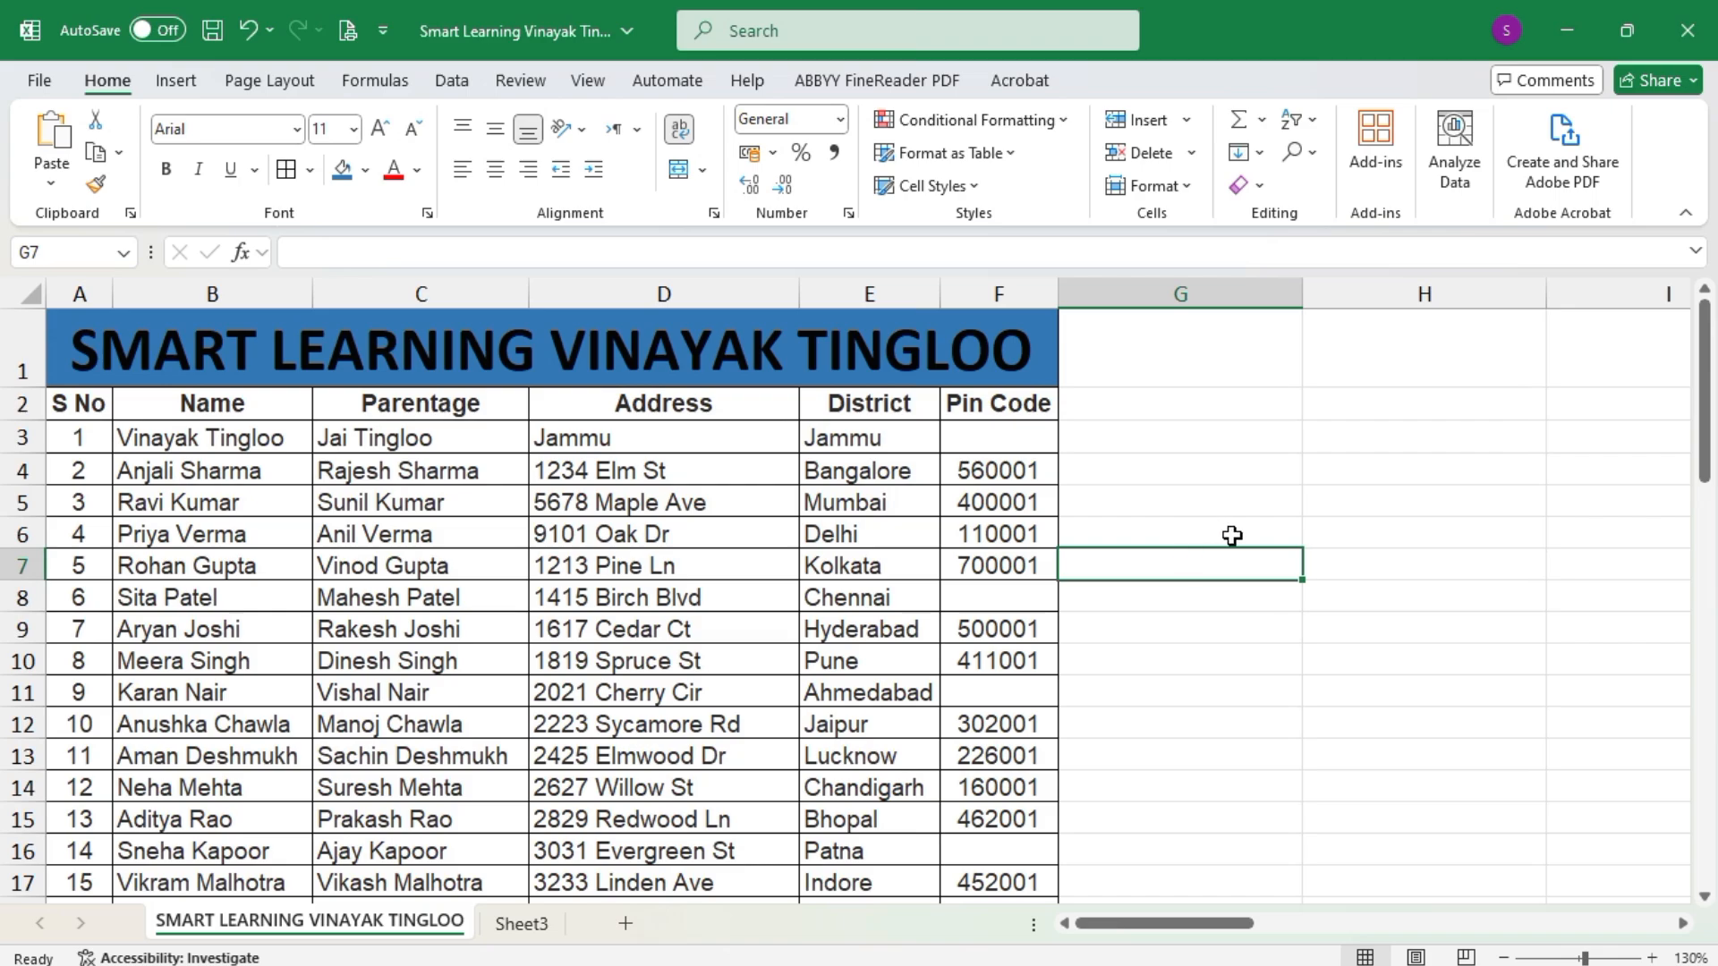
left_click(1141, 413)
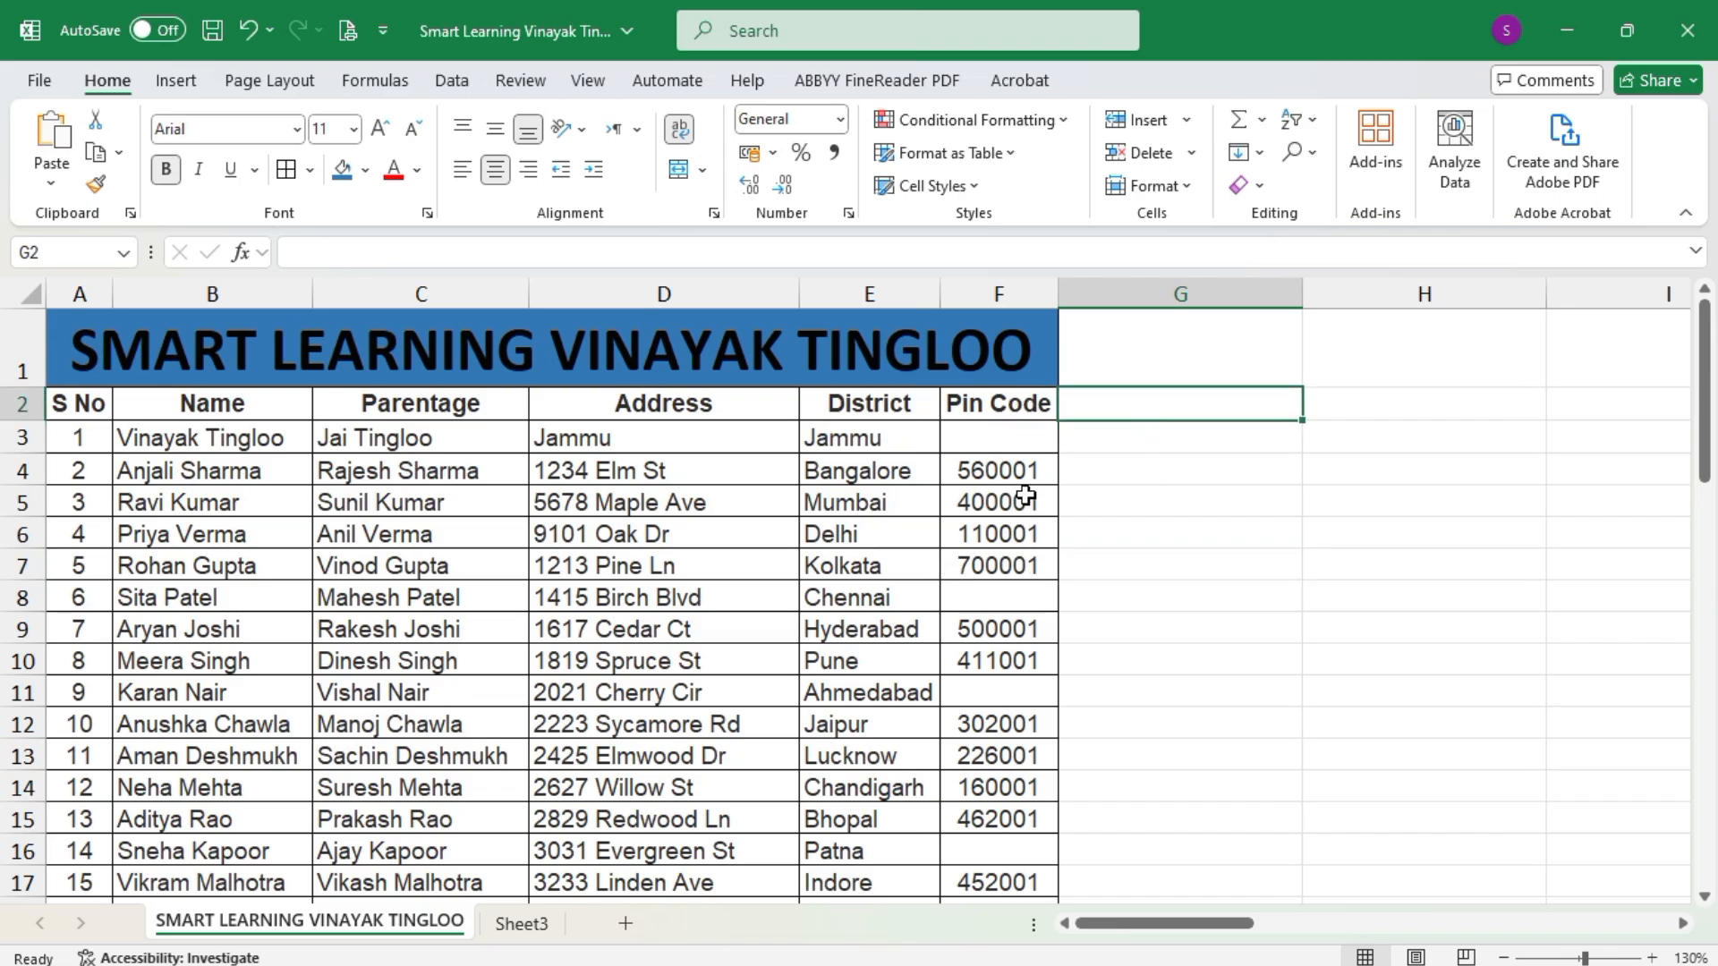
left_click(1151, 432)
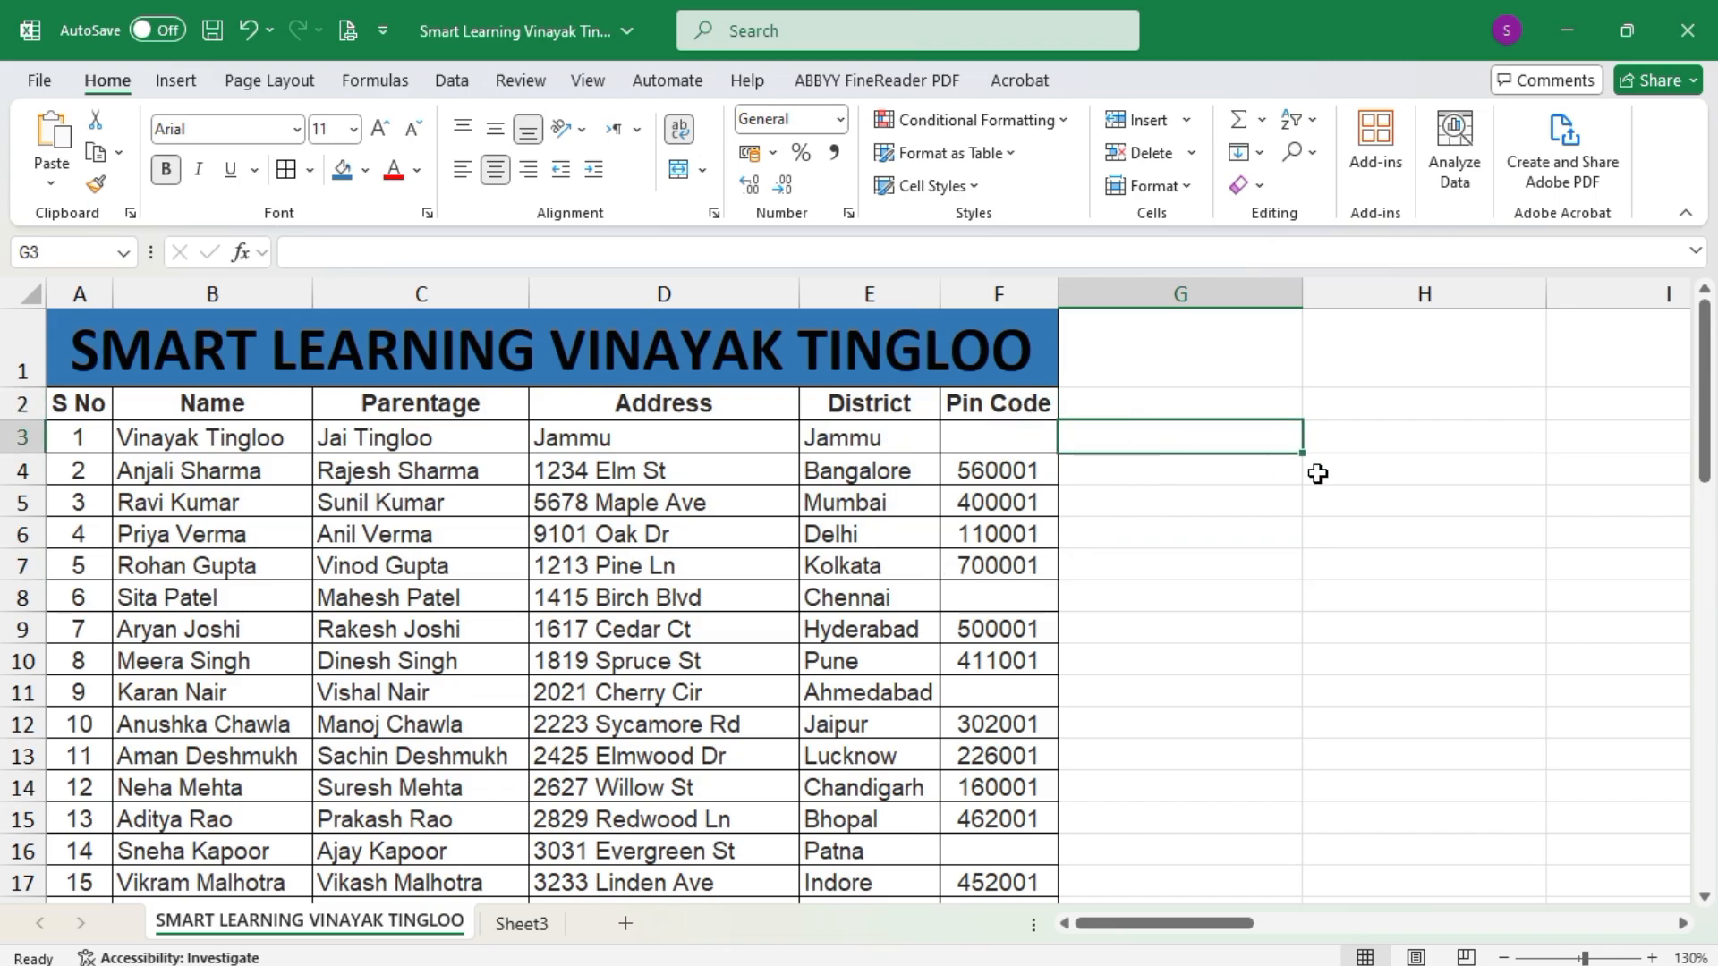
type("=COU")
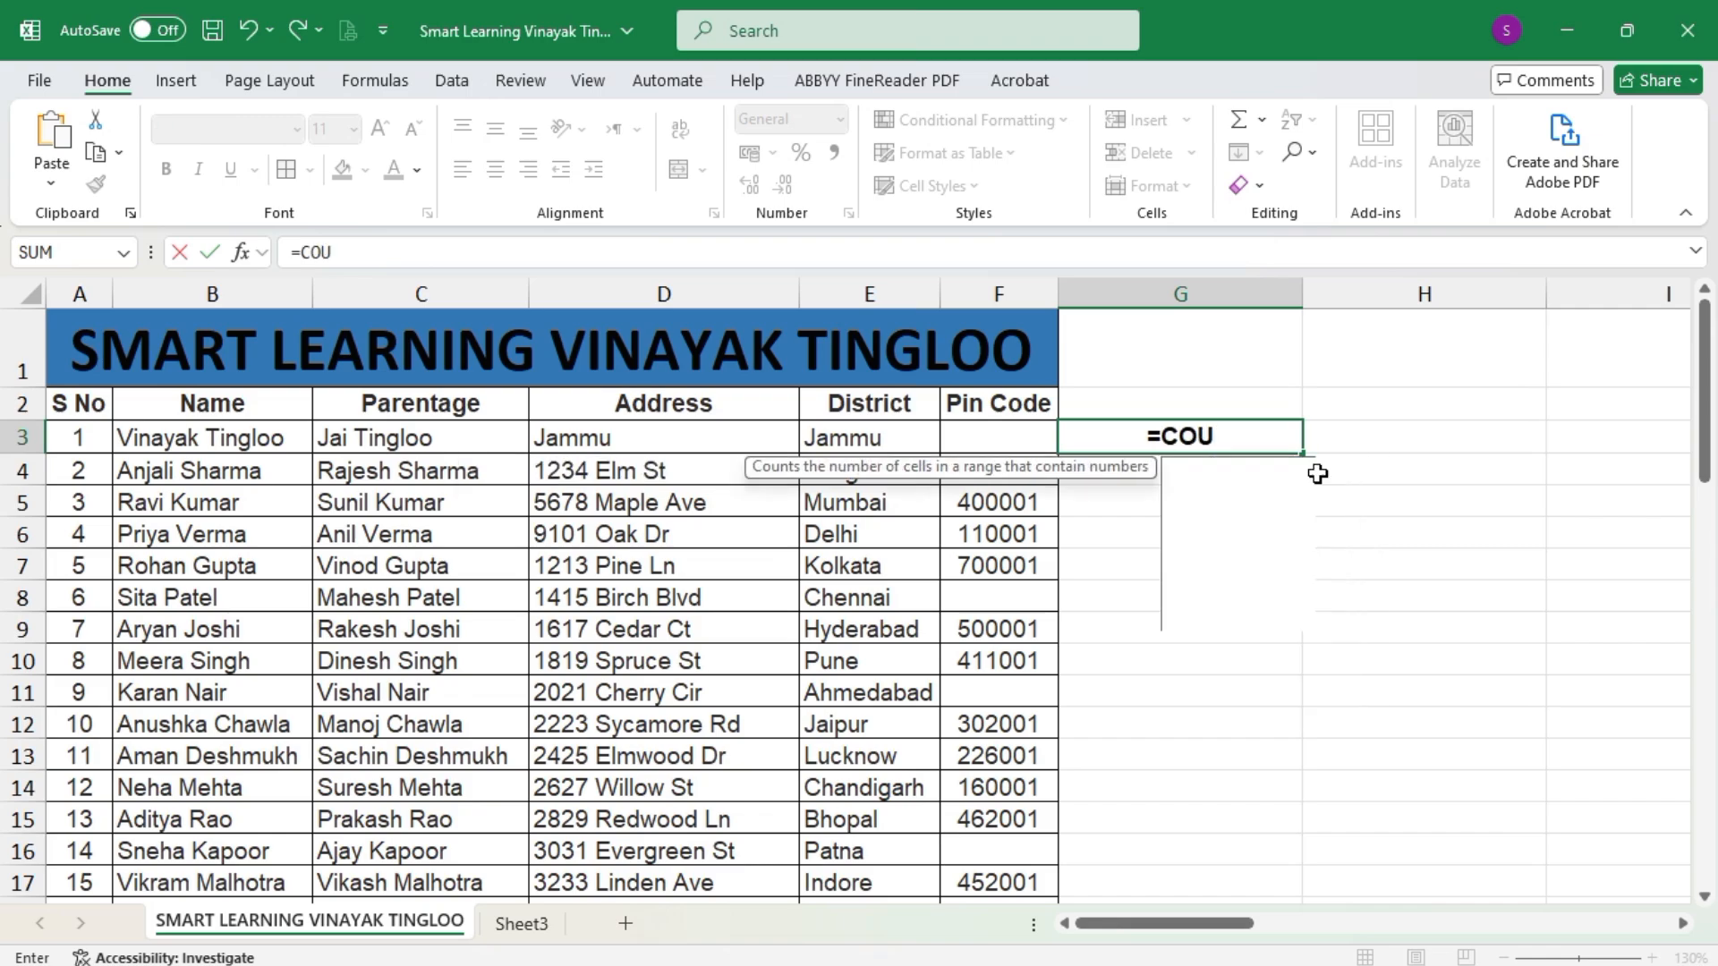
type("NTB")
key("Tab")
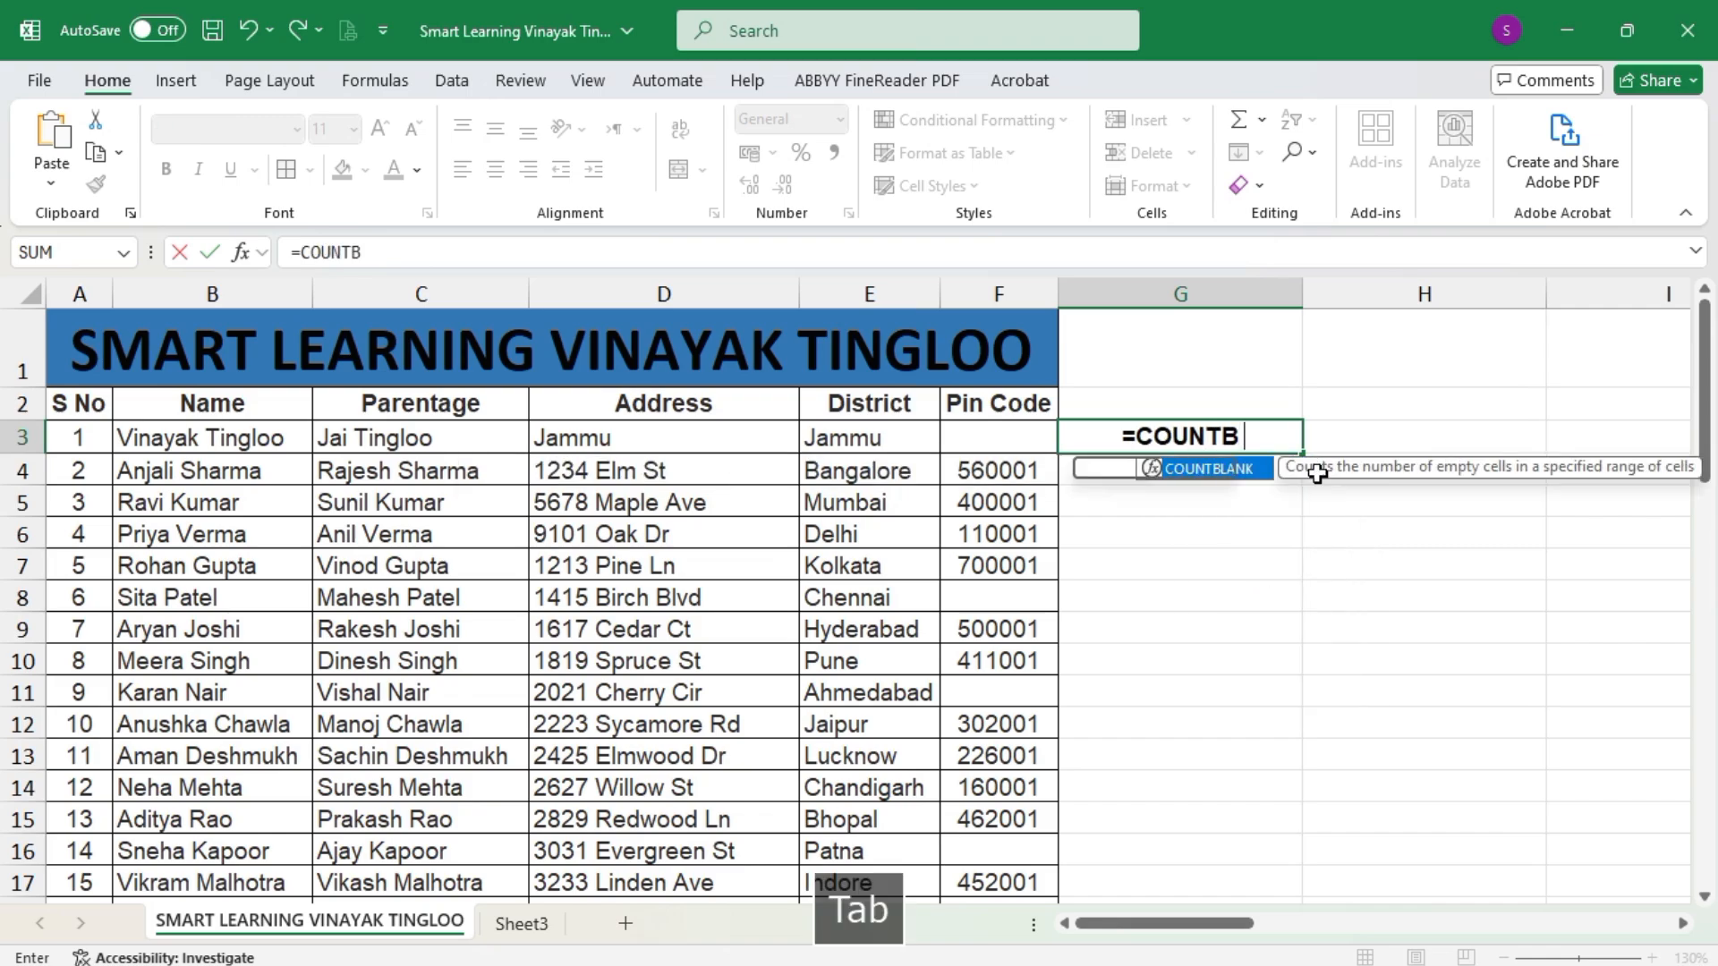
left_click(1001, 293)
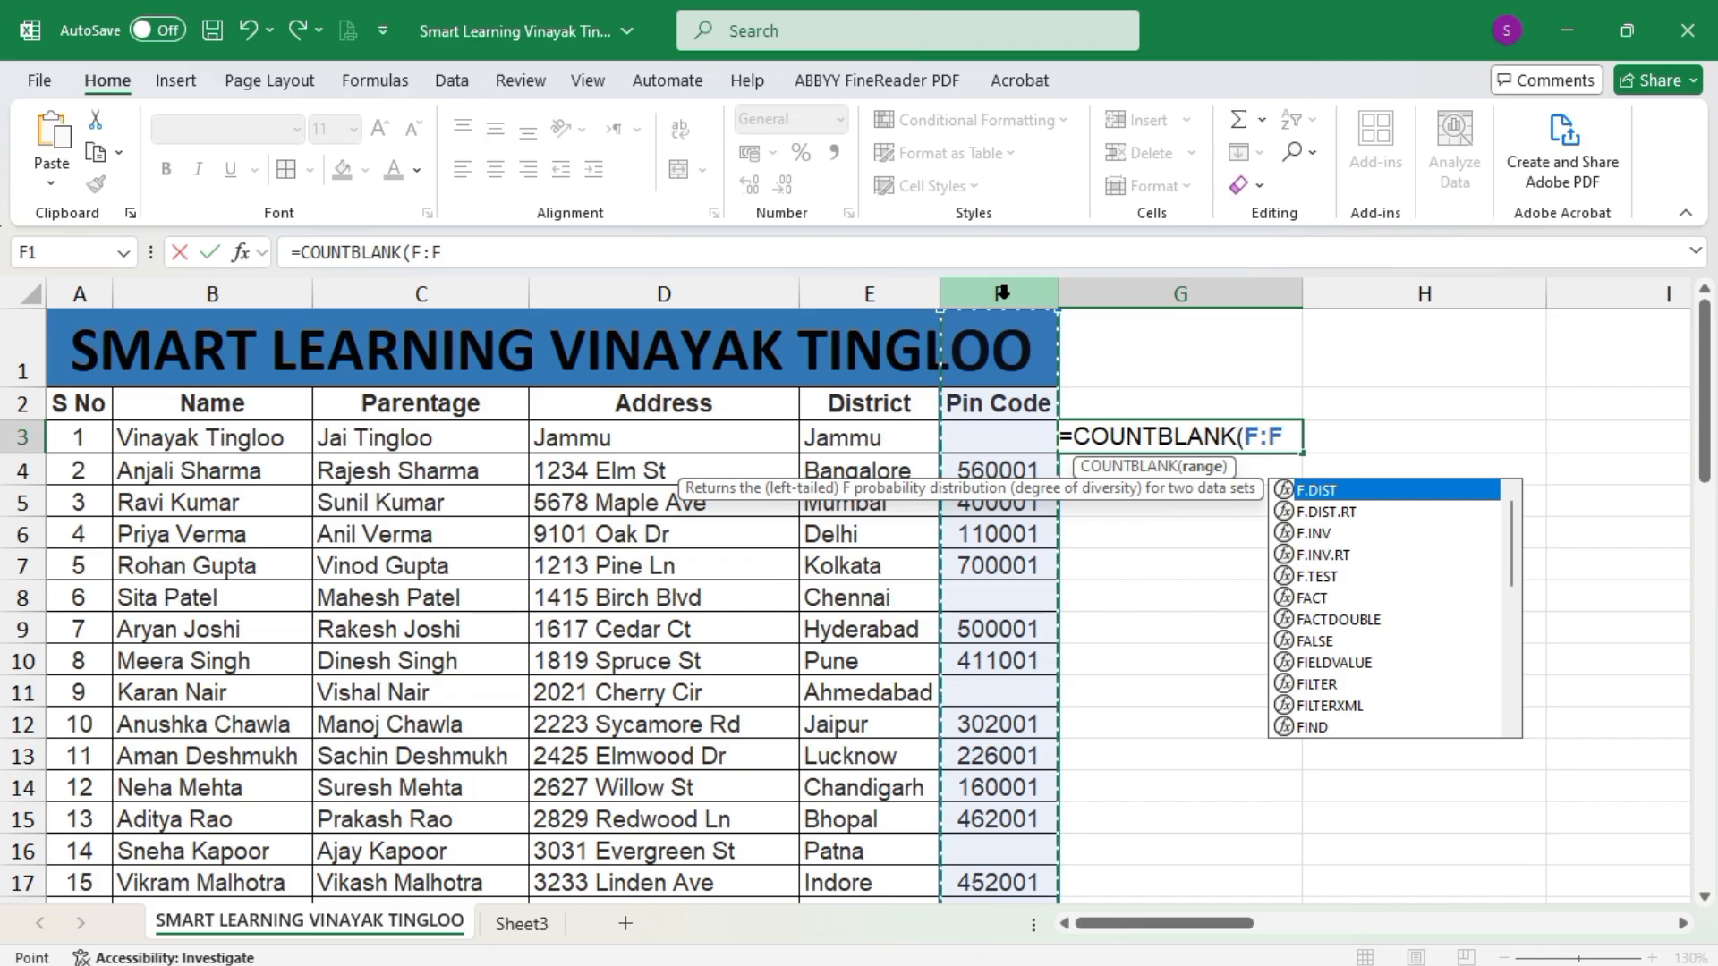
key("Return")
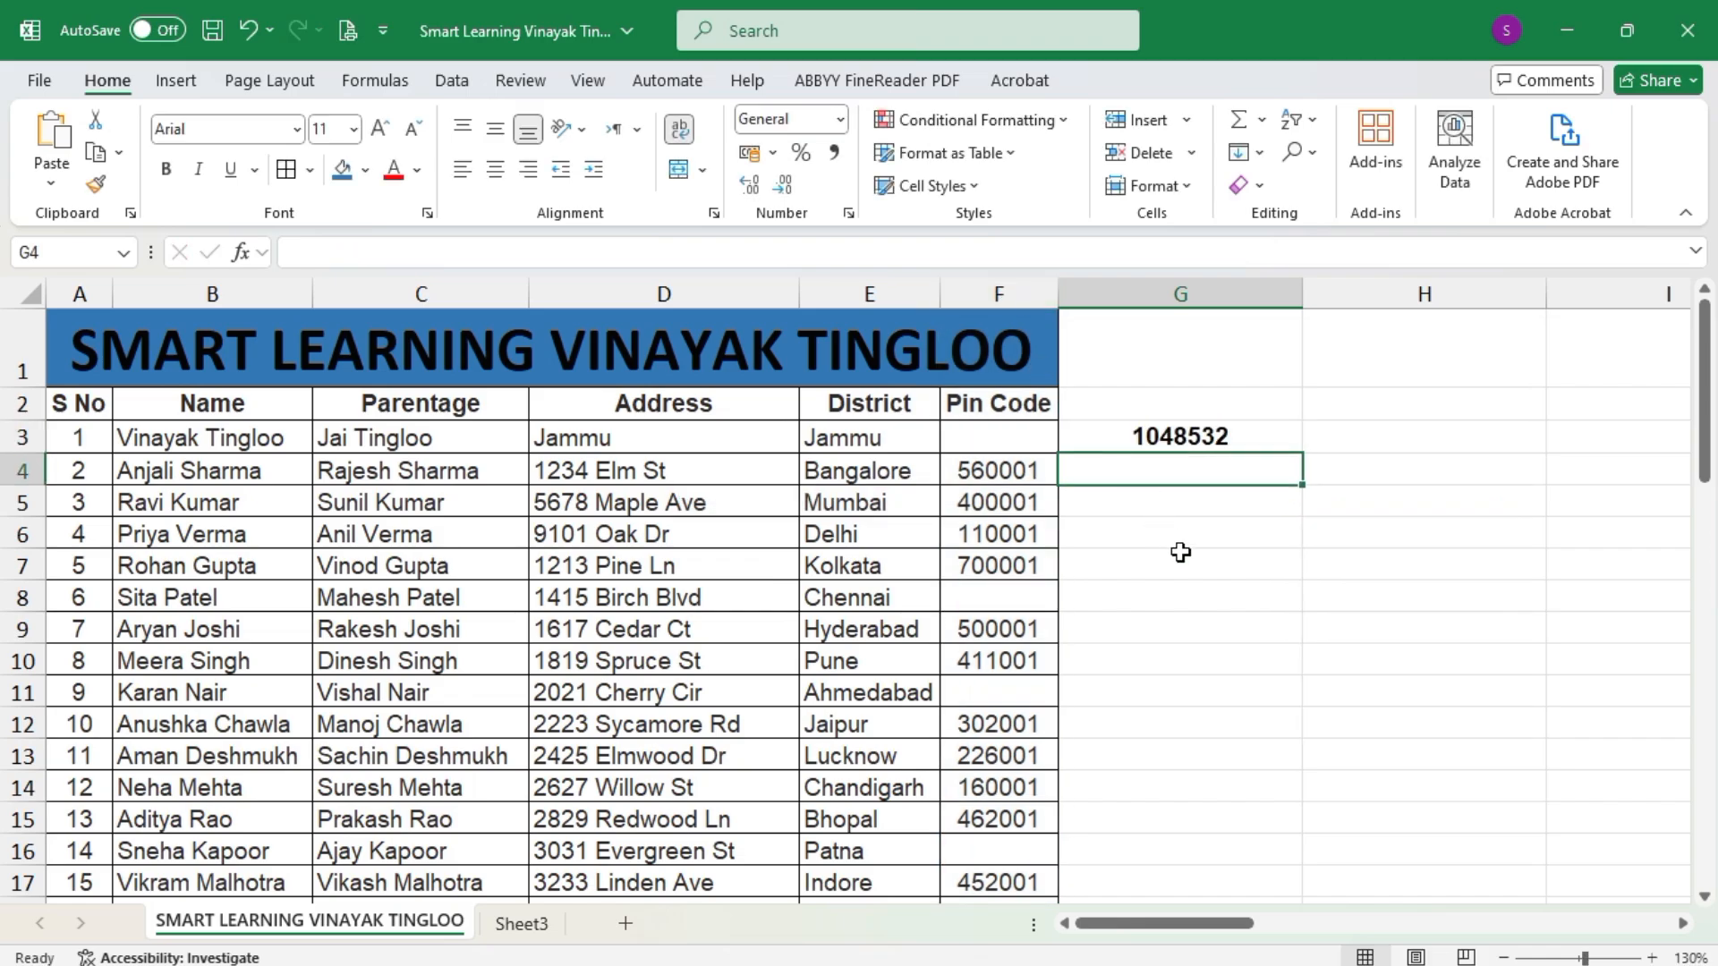
Examine how far the District entries extend from E3, and inspect the rest of column E below the table
left_click(873, 441)
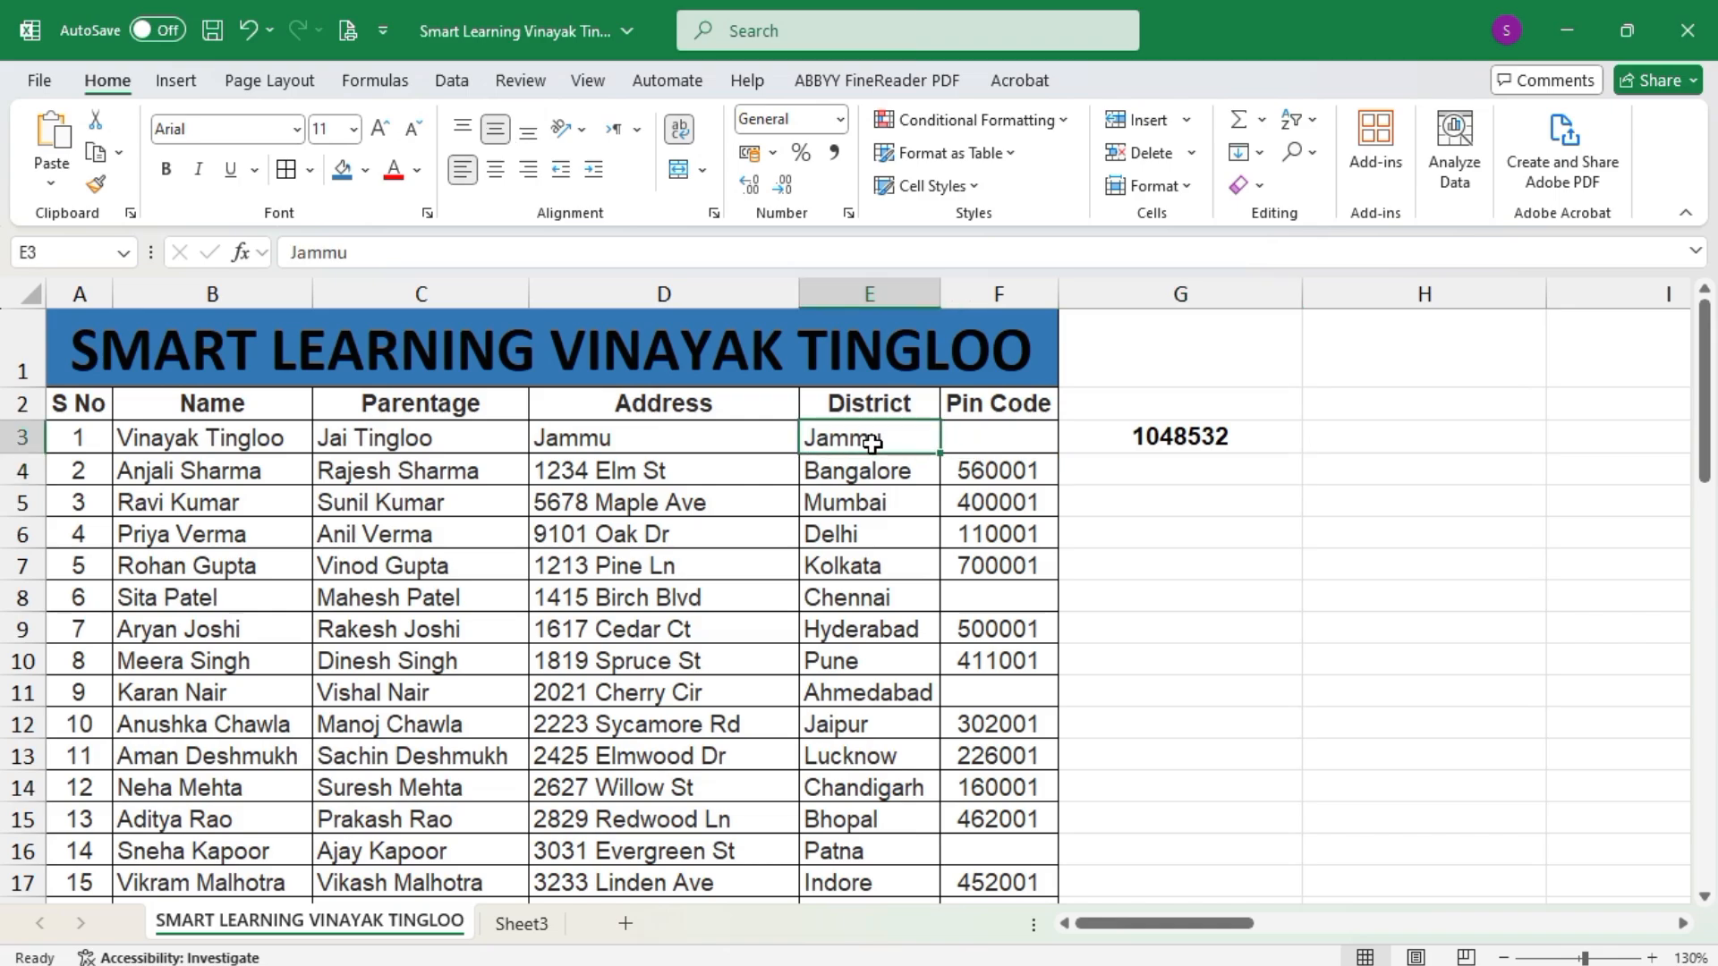
key("ctrl+shift+Down")
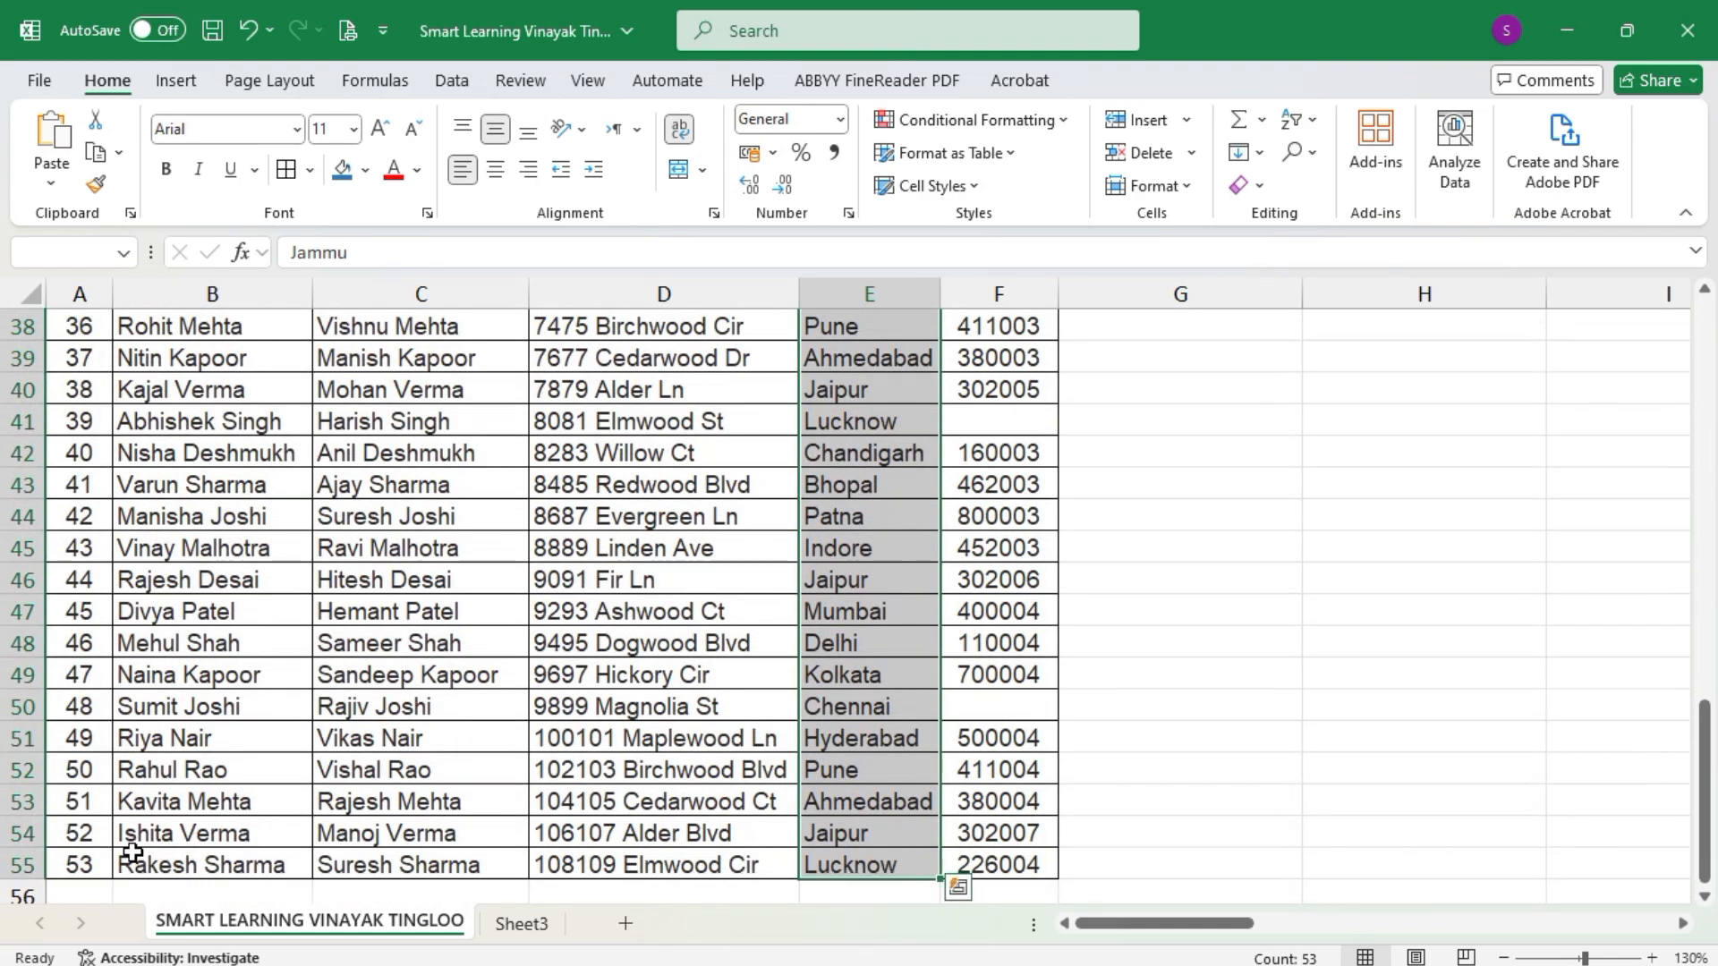
scroll(400, 847, "up", 12)
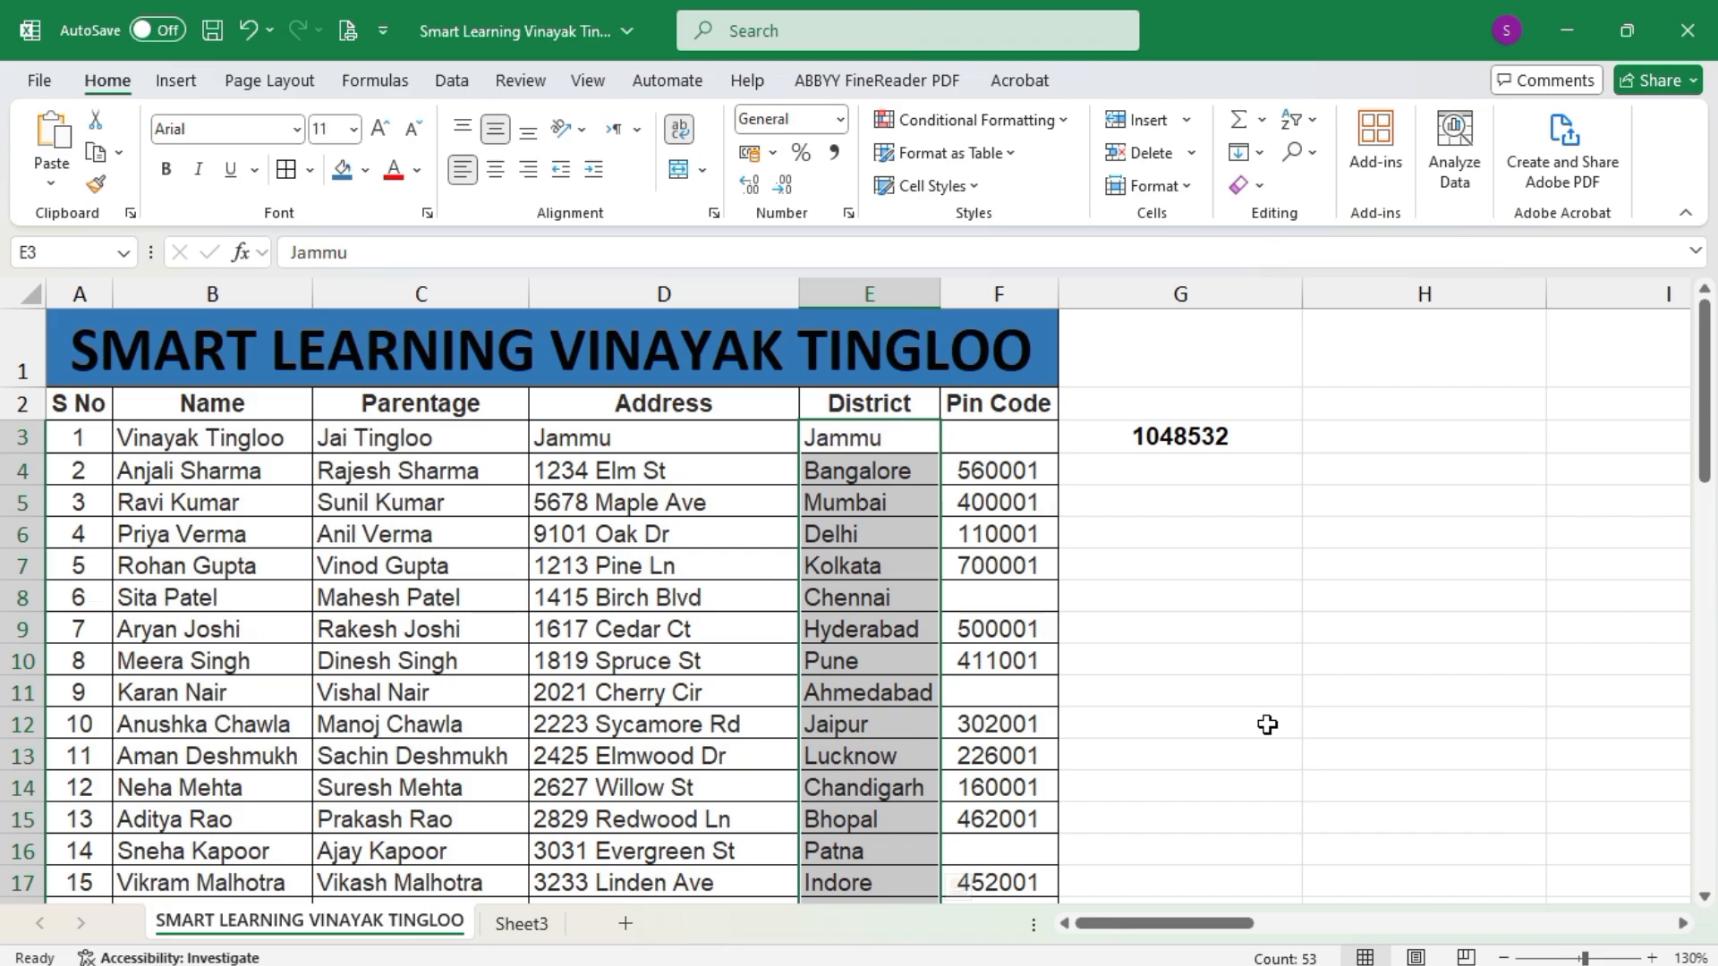
left_click(907, 292)
scroll(907, 292, "down", 5)
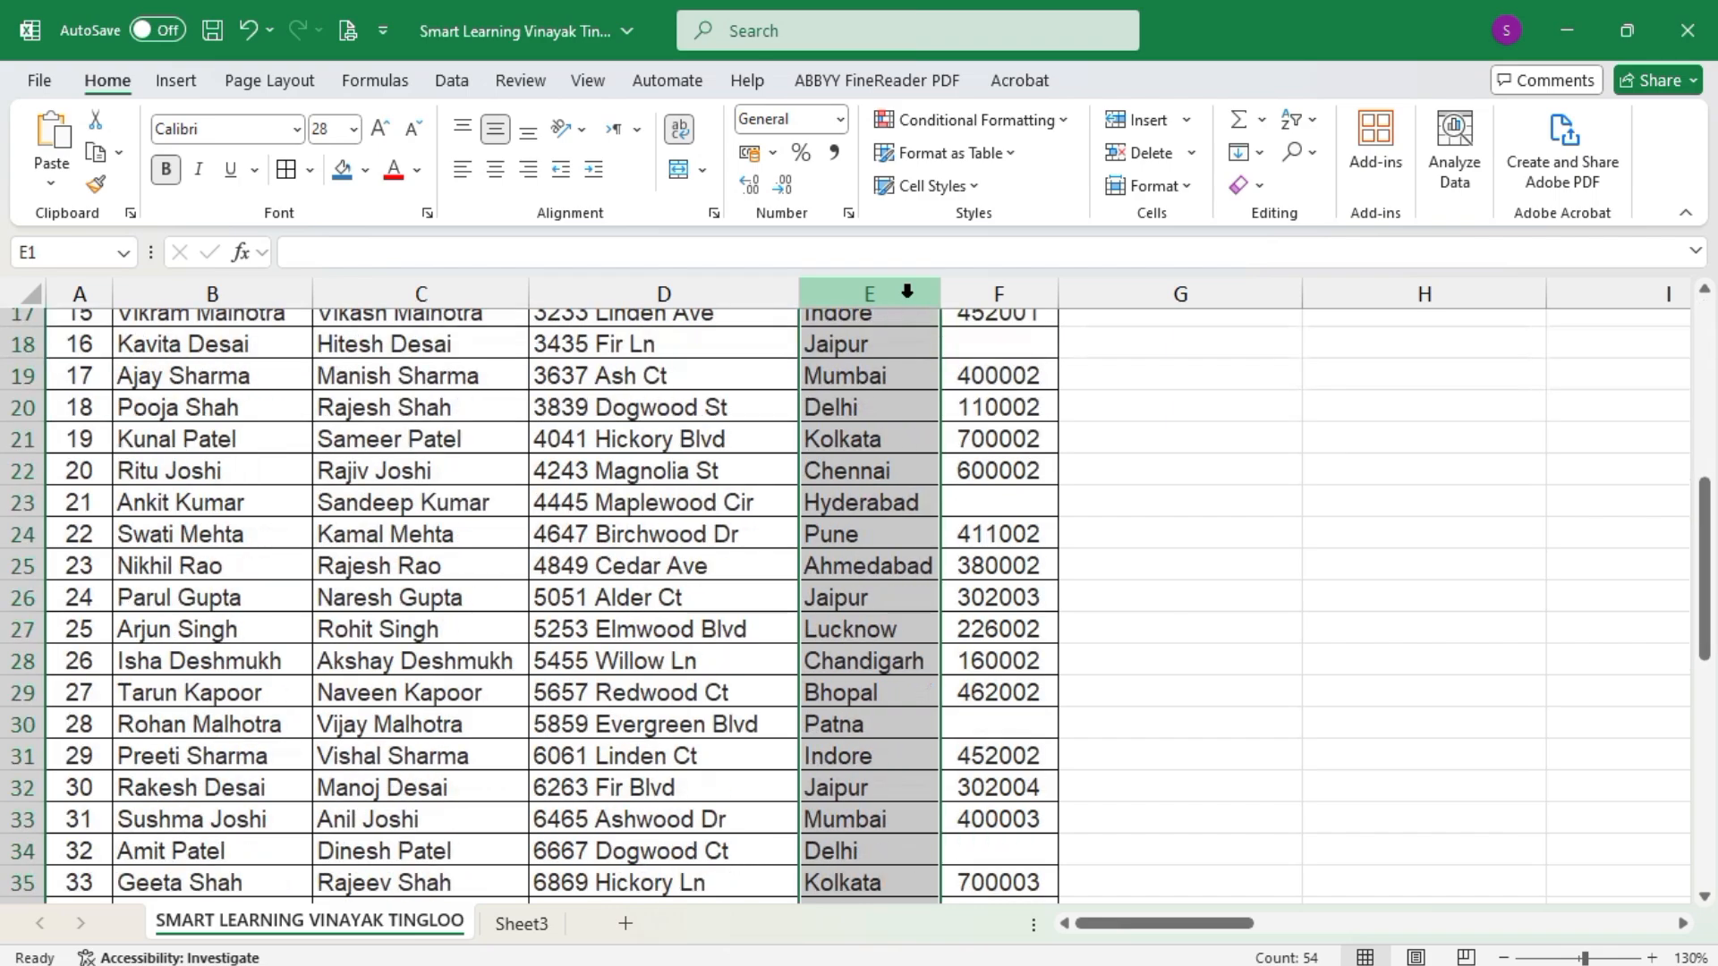
scroll(907, 292, "down", 13)
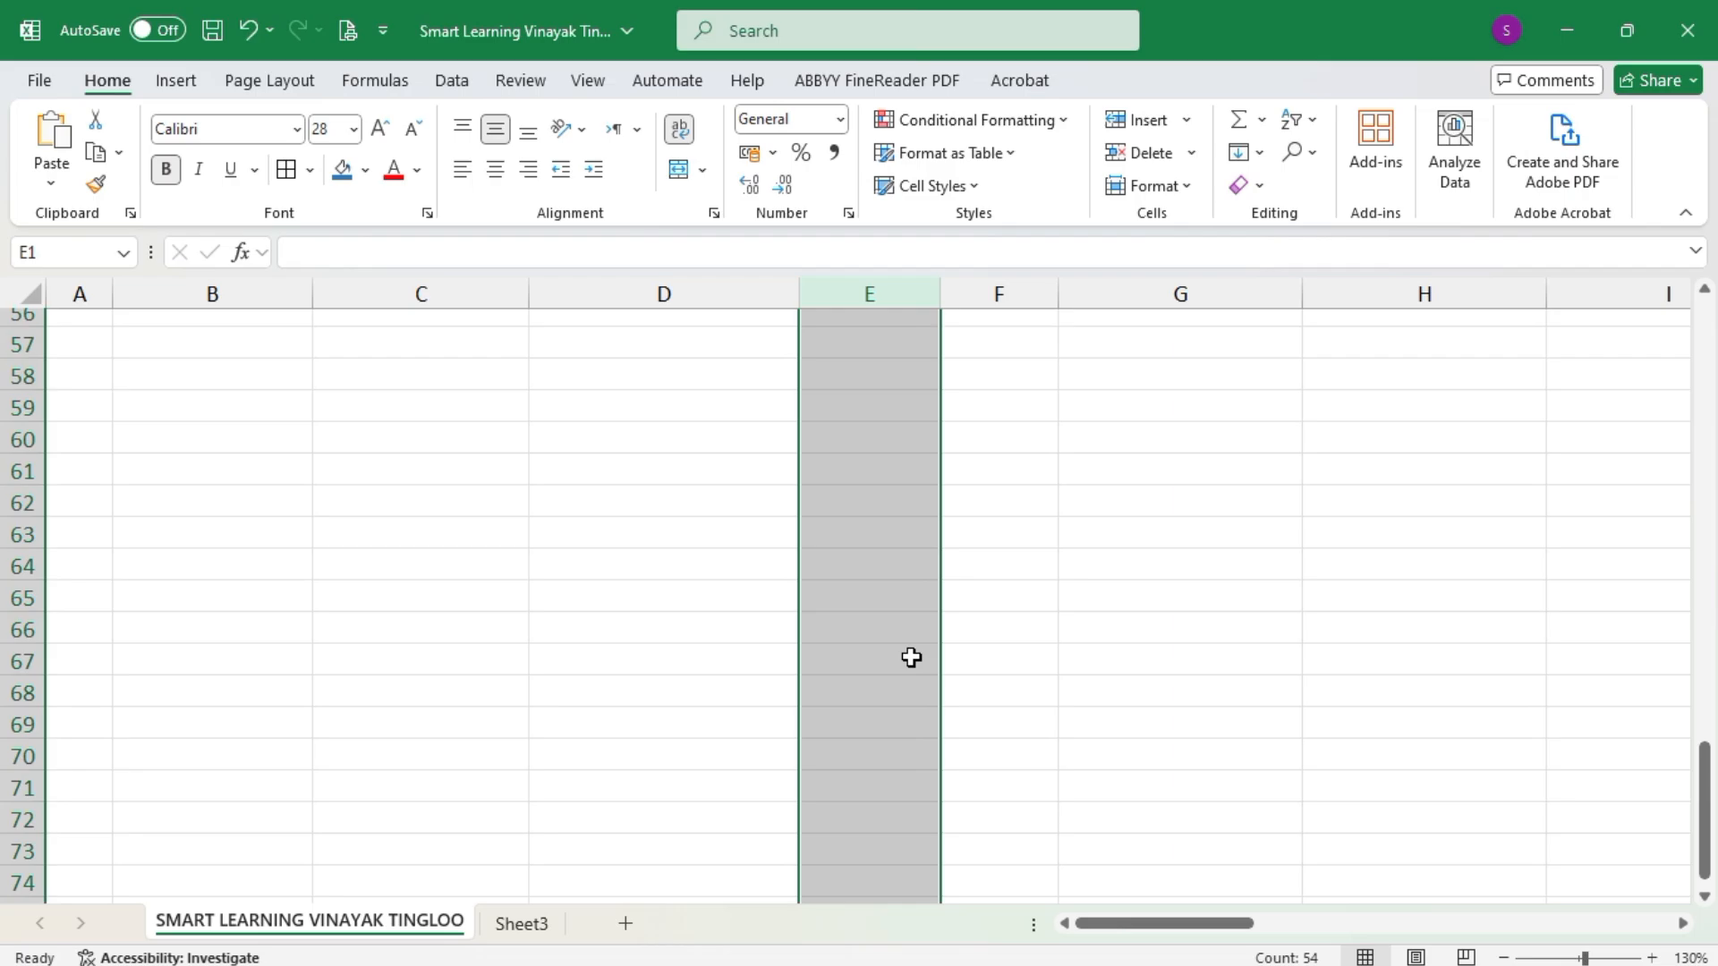
scroll(911, 658, "up", 6)
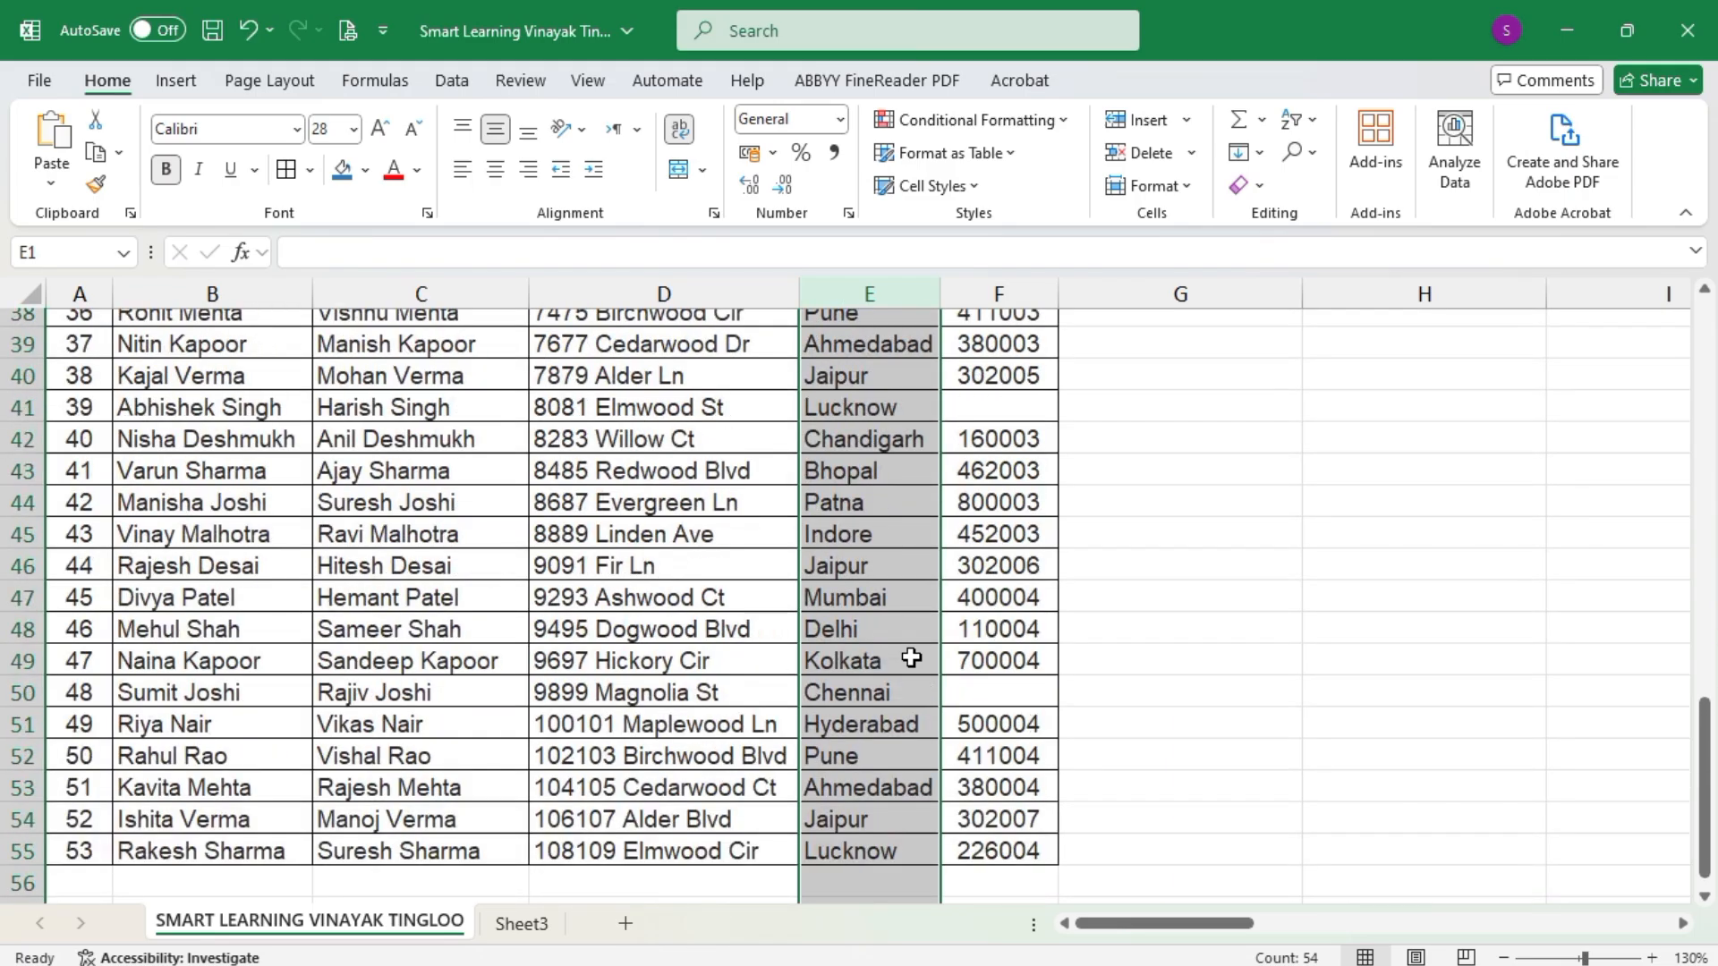
scroll(911, 657, "up", 12)
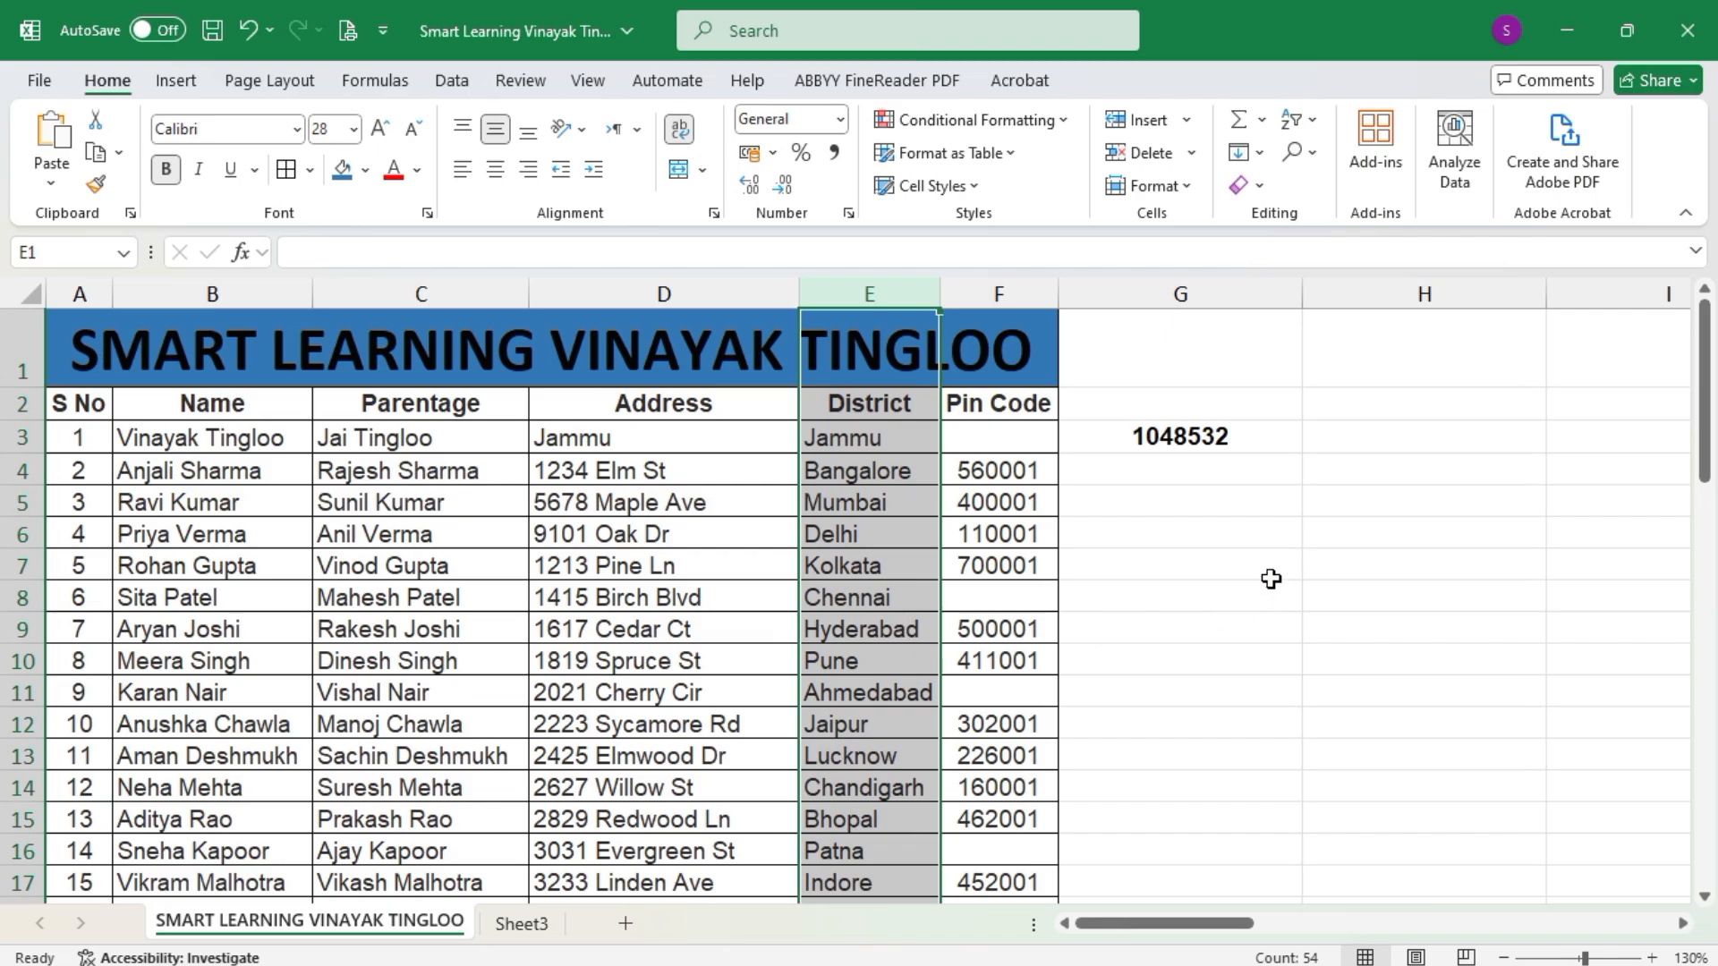
Enter a COUNTBLANK formula in cell G4 that covers the entire empty column H
left_click(1180, 463)
type("=COUNT")
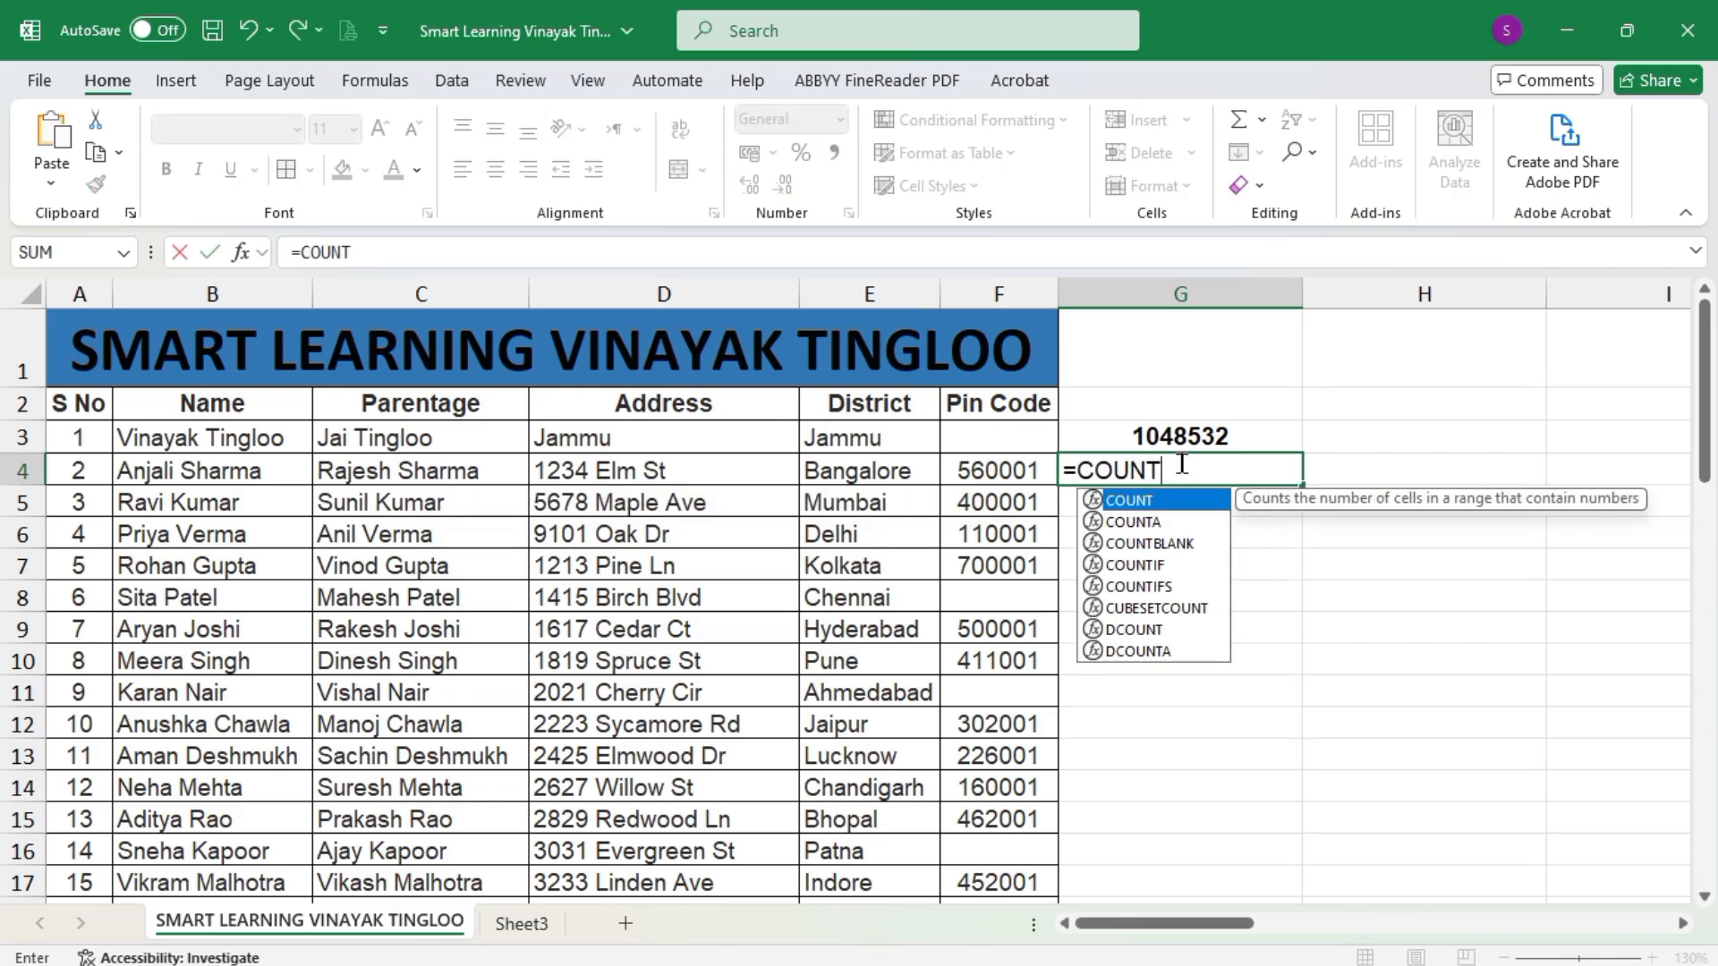
type("B")
key("Tab")
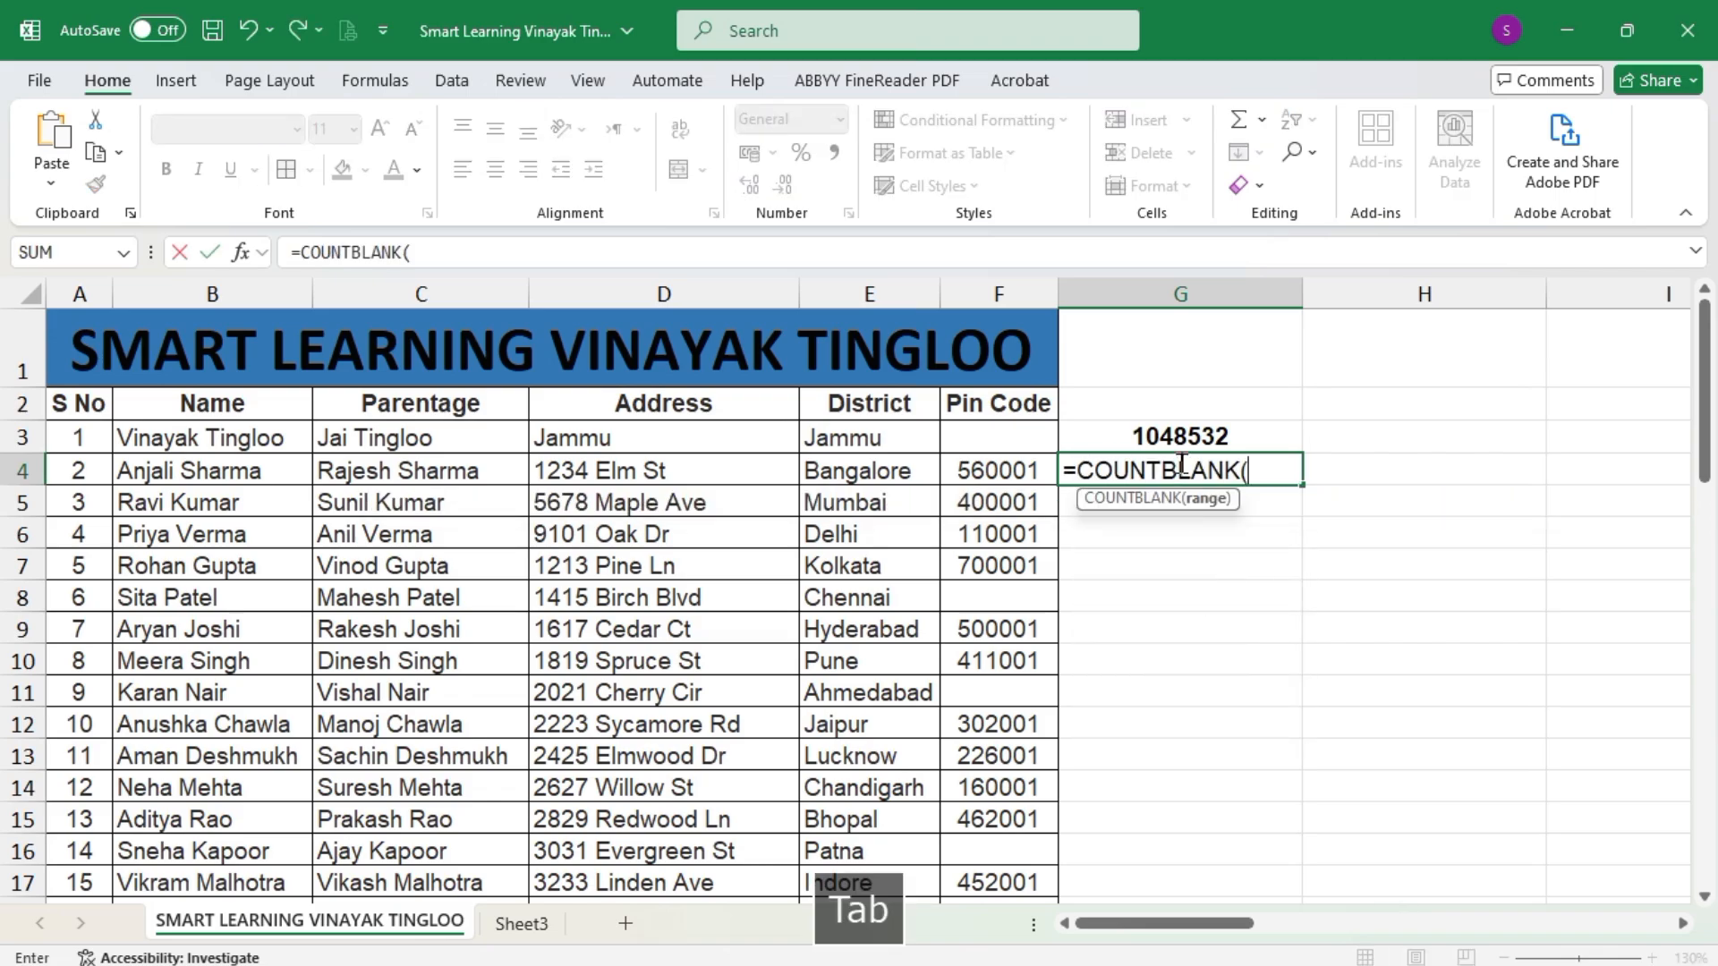
left_click(1402, 315)
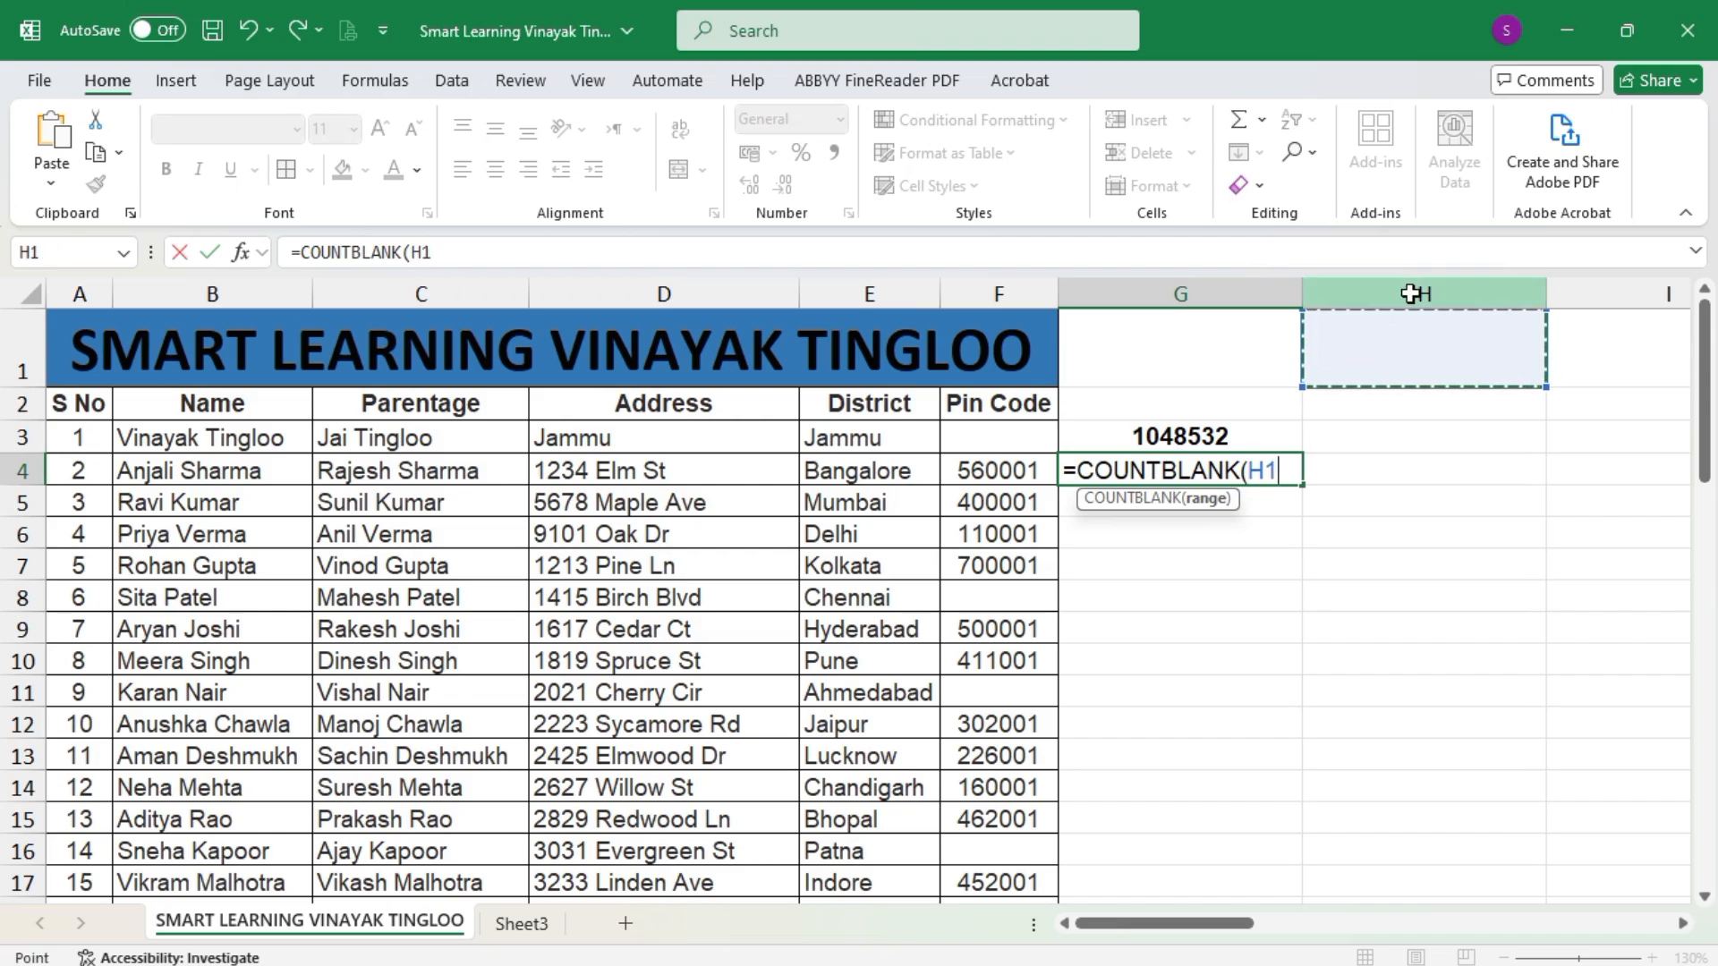
left_click(1411, 288)
key("Return")
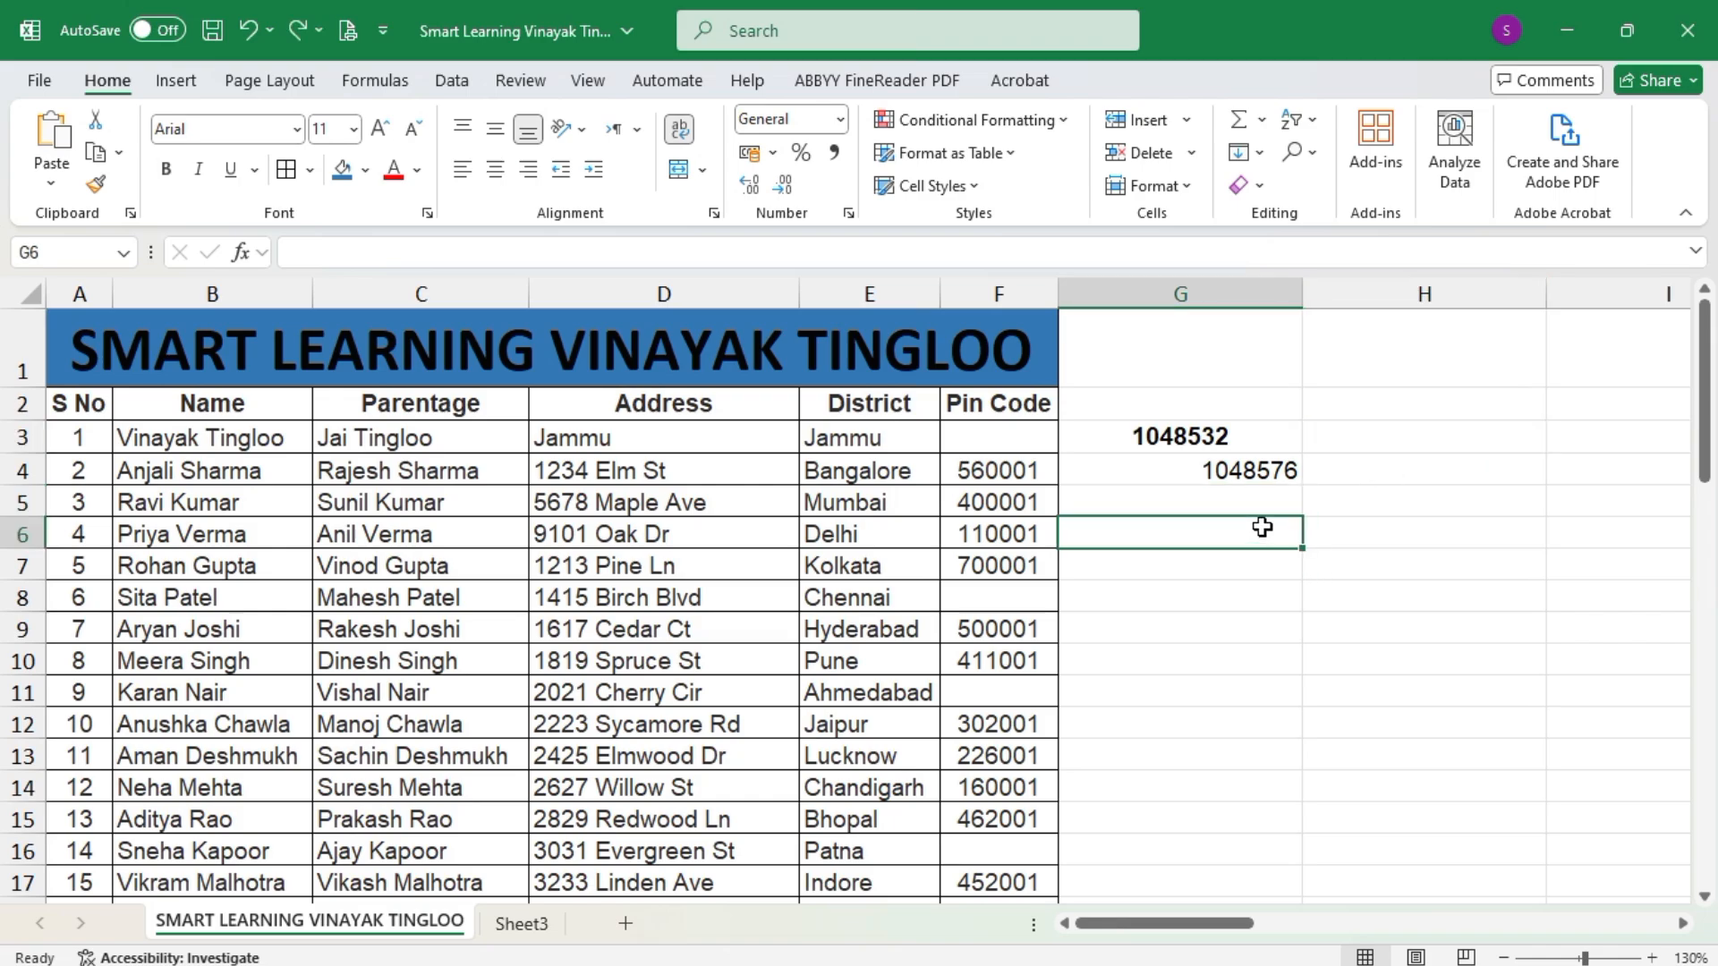
left_click_drag(1228, 407, 1230, 491)
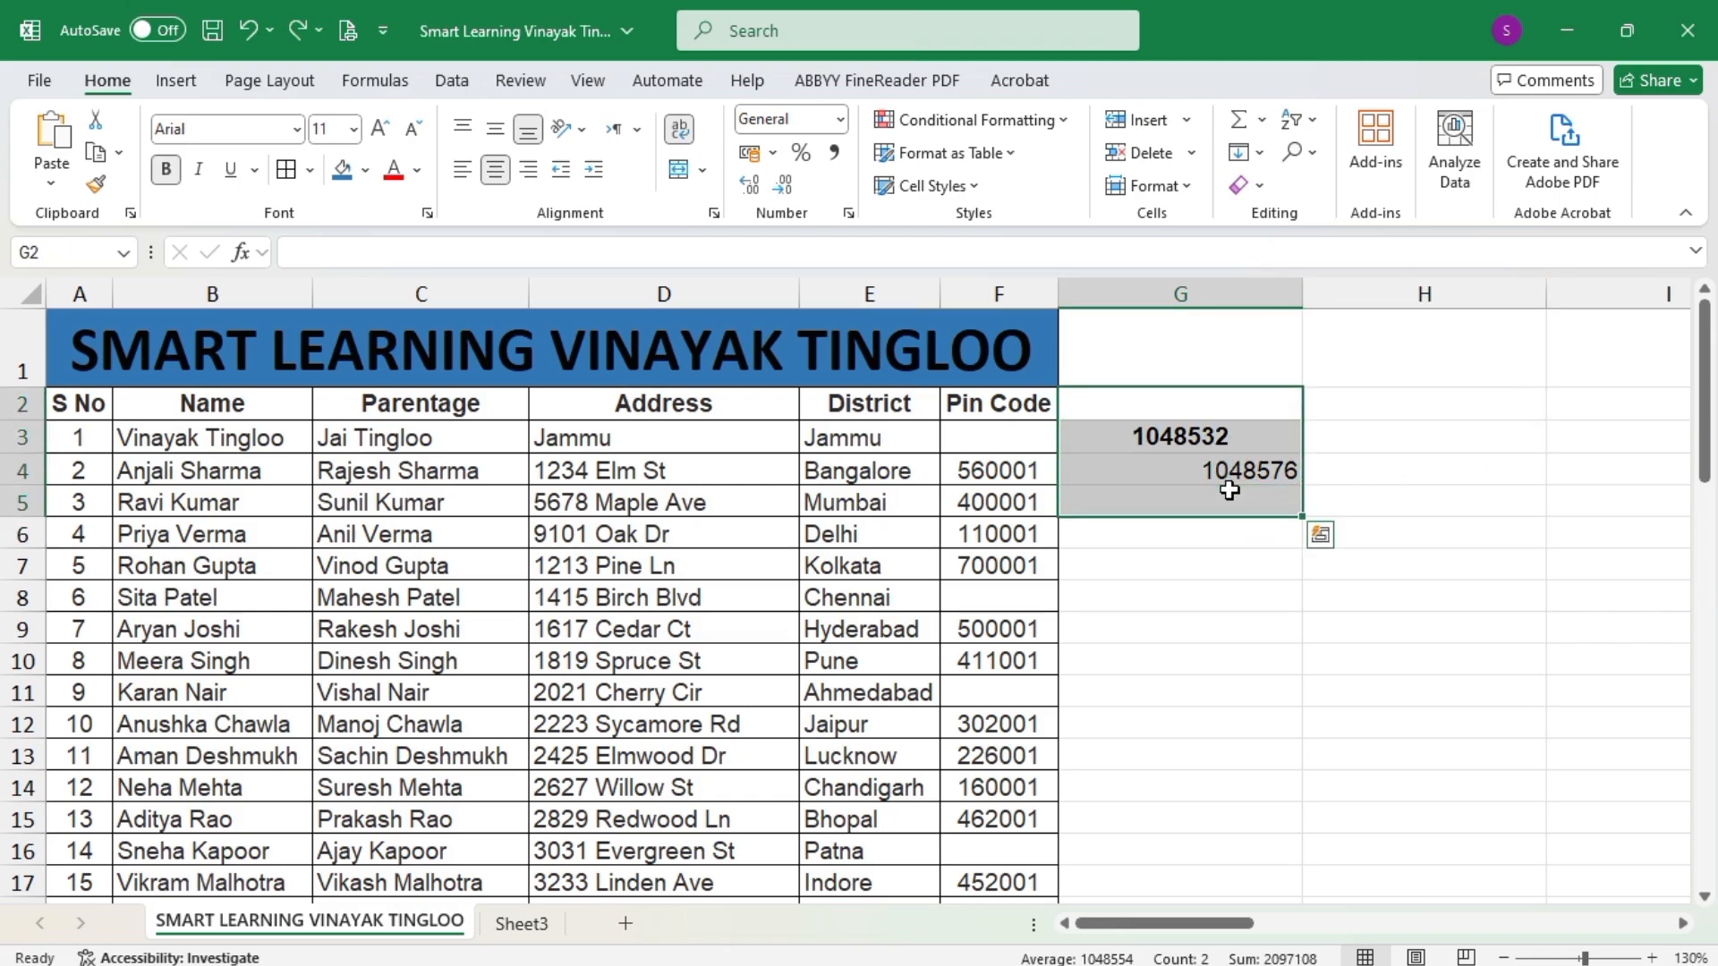
key("ctrl+c")
right_click(1226, 459)
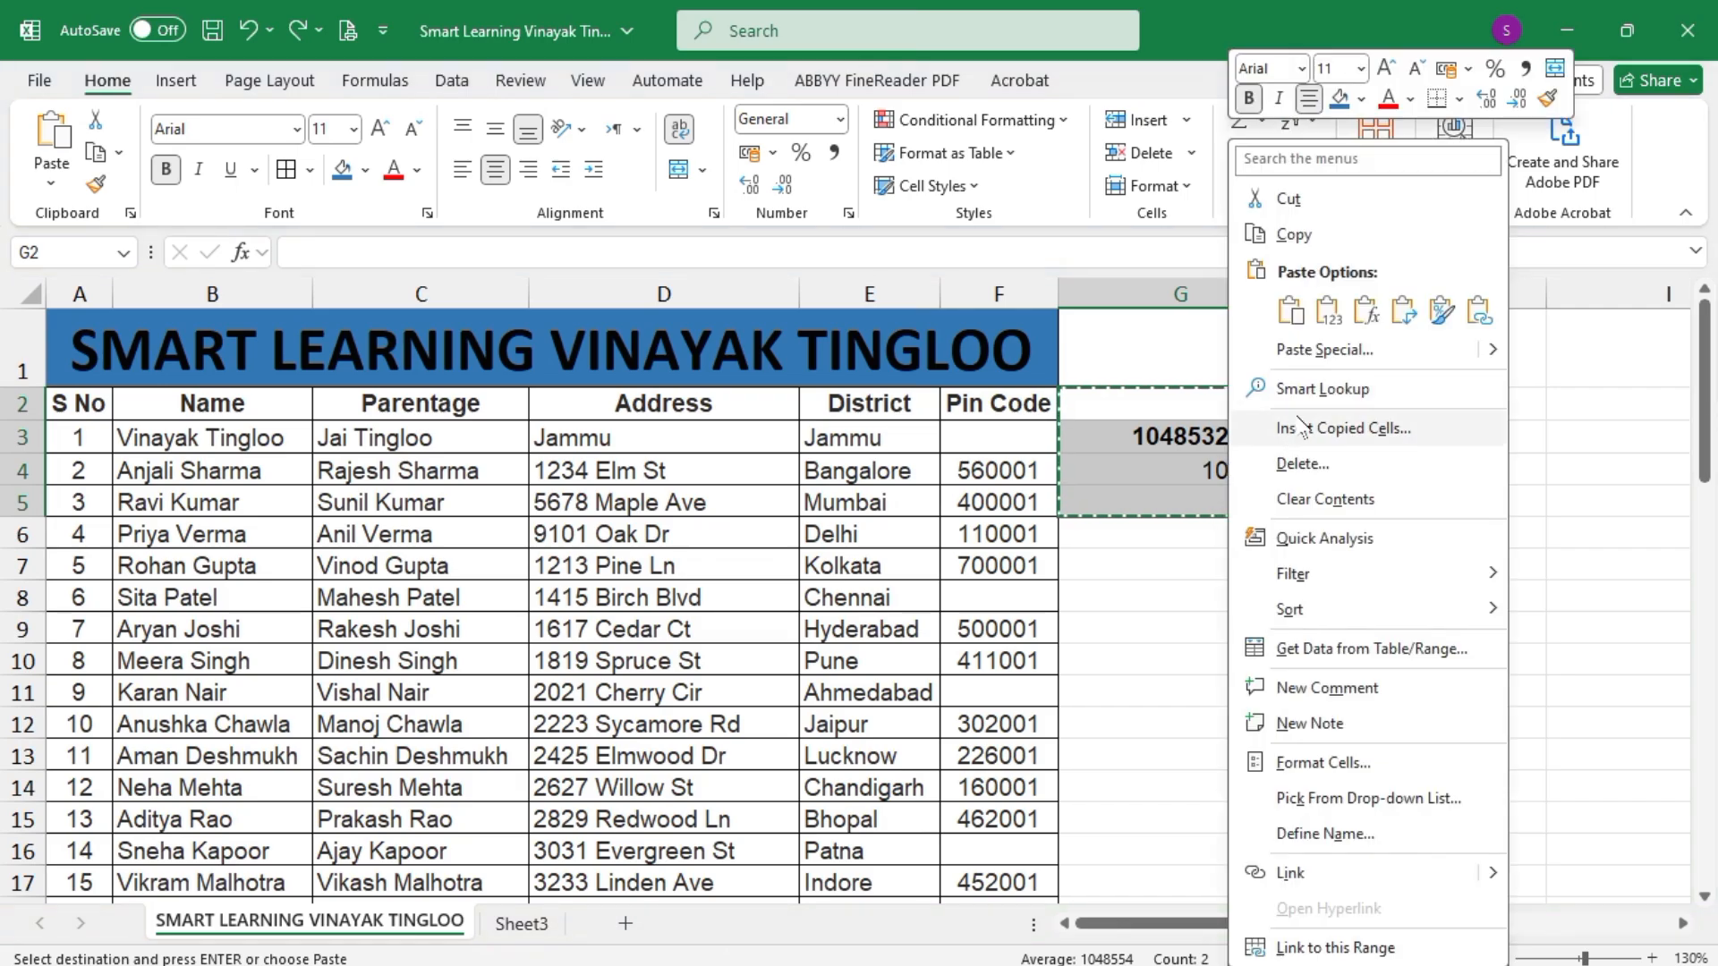
left_click(1293, 311)
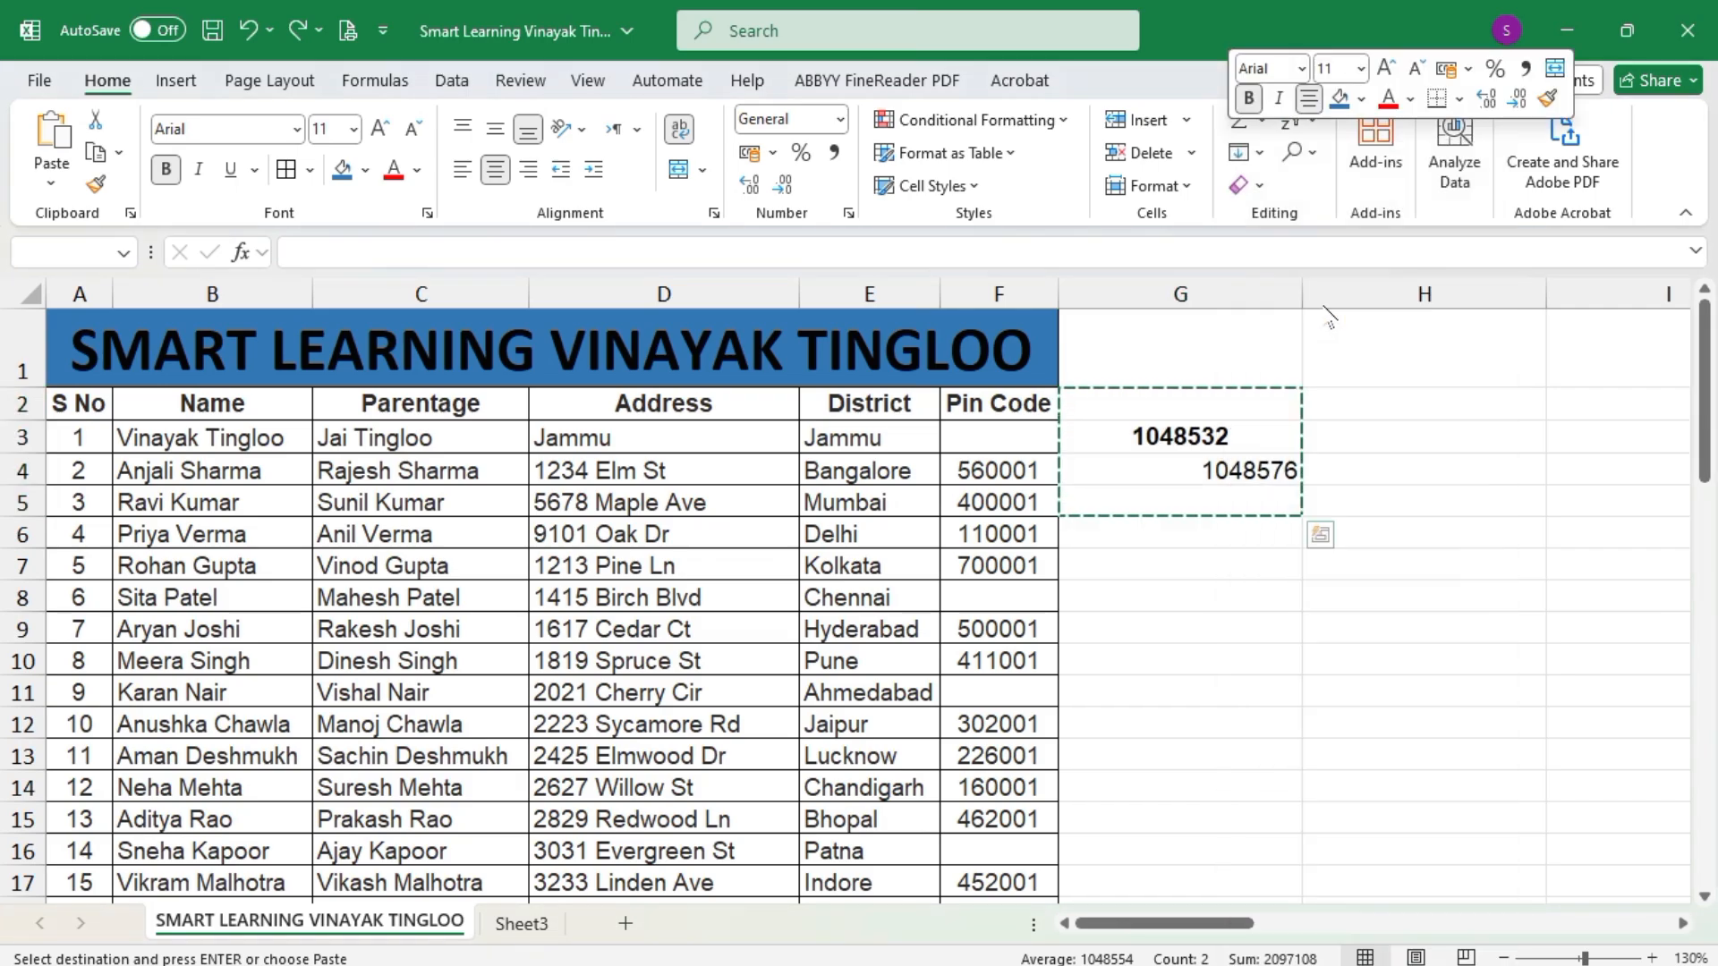
left_click(1391, 428)
left_click(1392, 380)
left_click(1385, 459)
left_click(1372, 428)
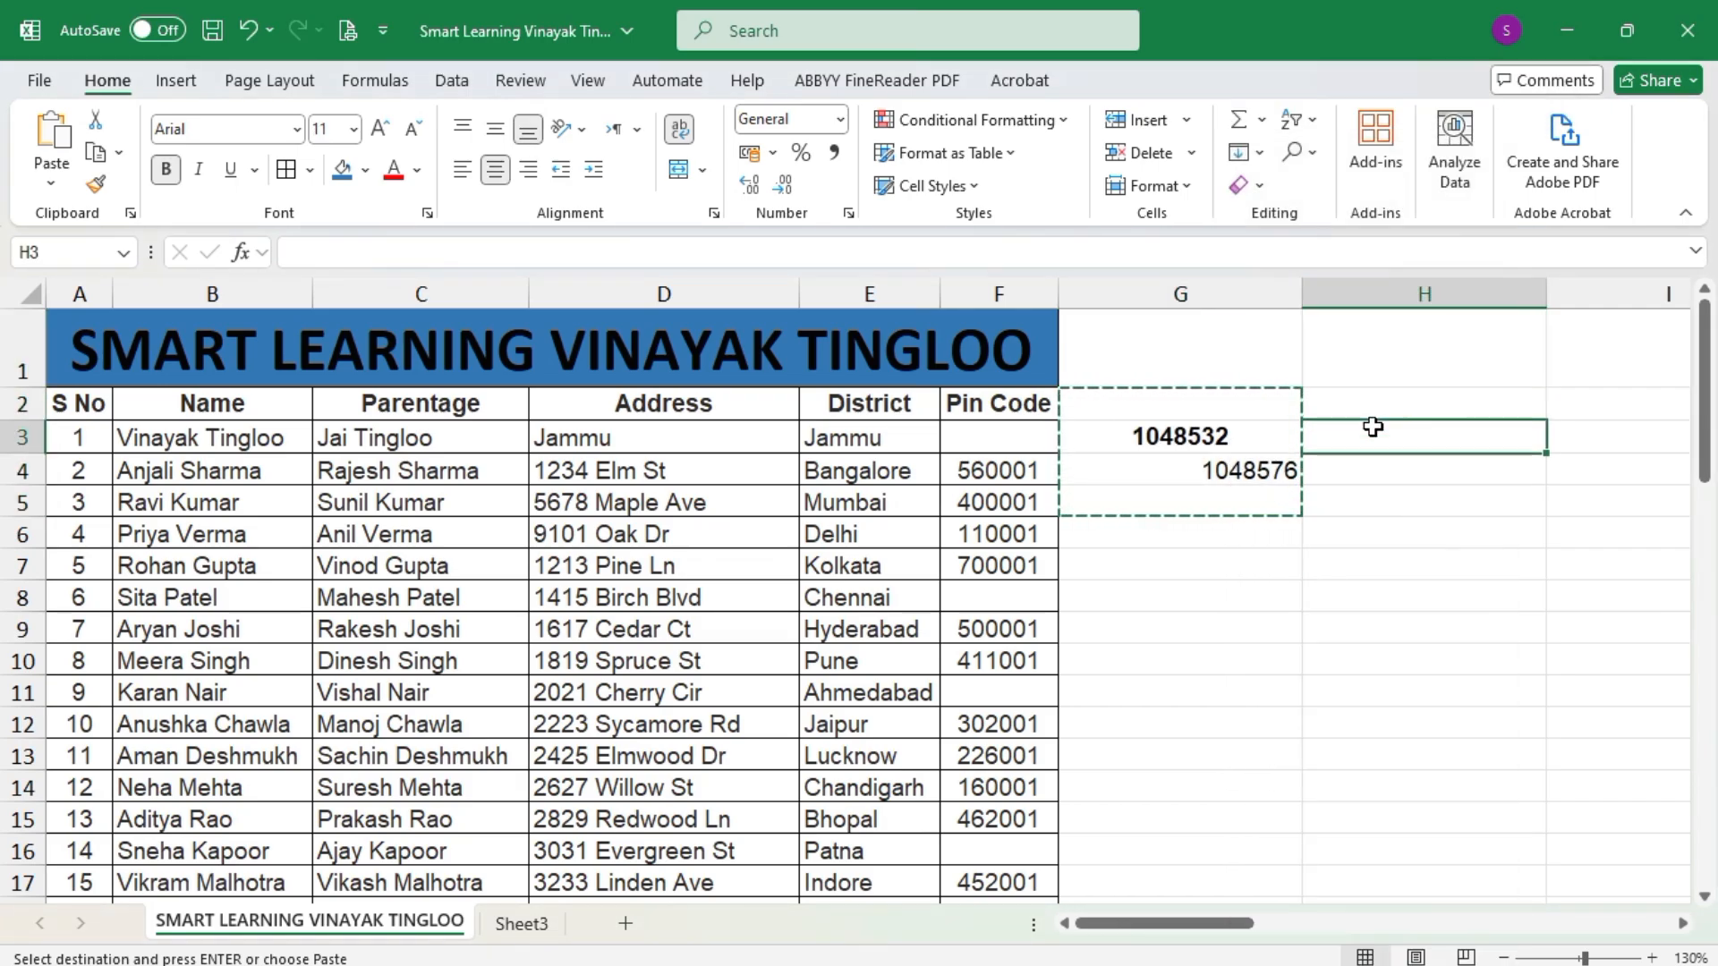
key("Escape")
left_click(1414, 534)
Enter the formula =G4-G3 in cell H3 and compare it with the entry count of column F
left_click(1390, 433)
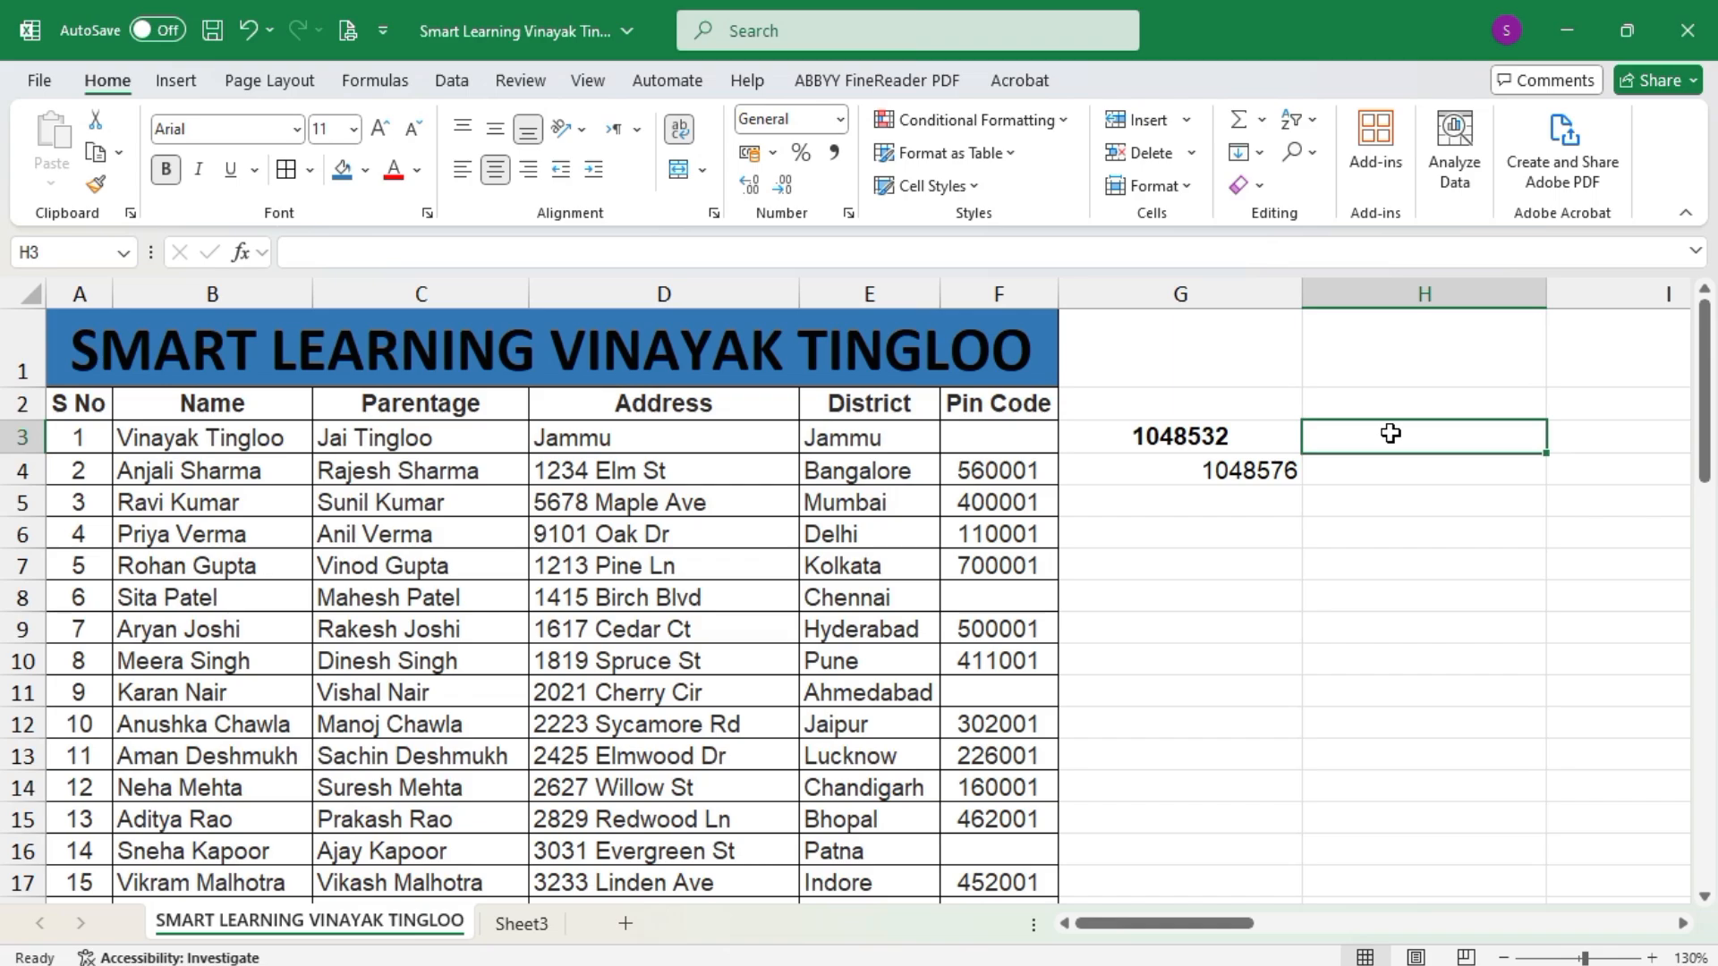
type("=")
left_click(1282, 472)
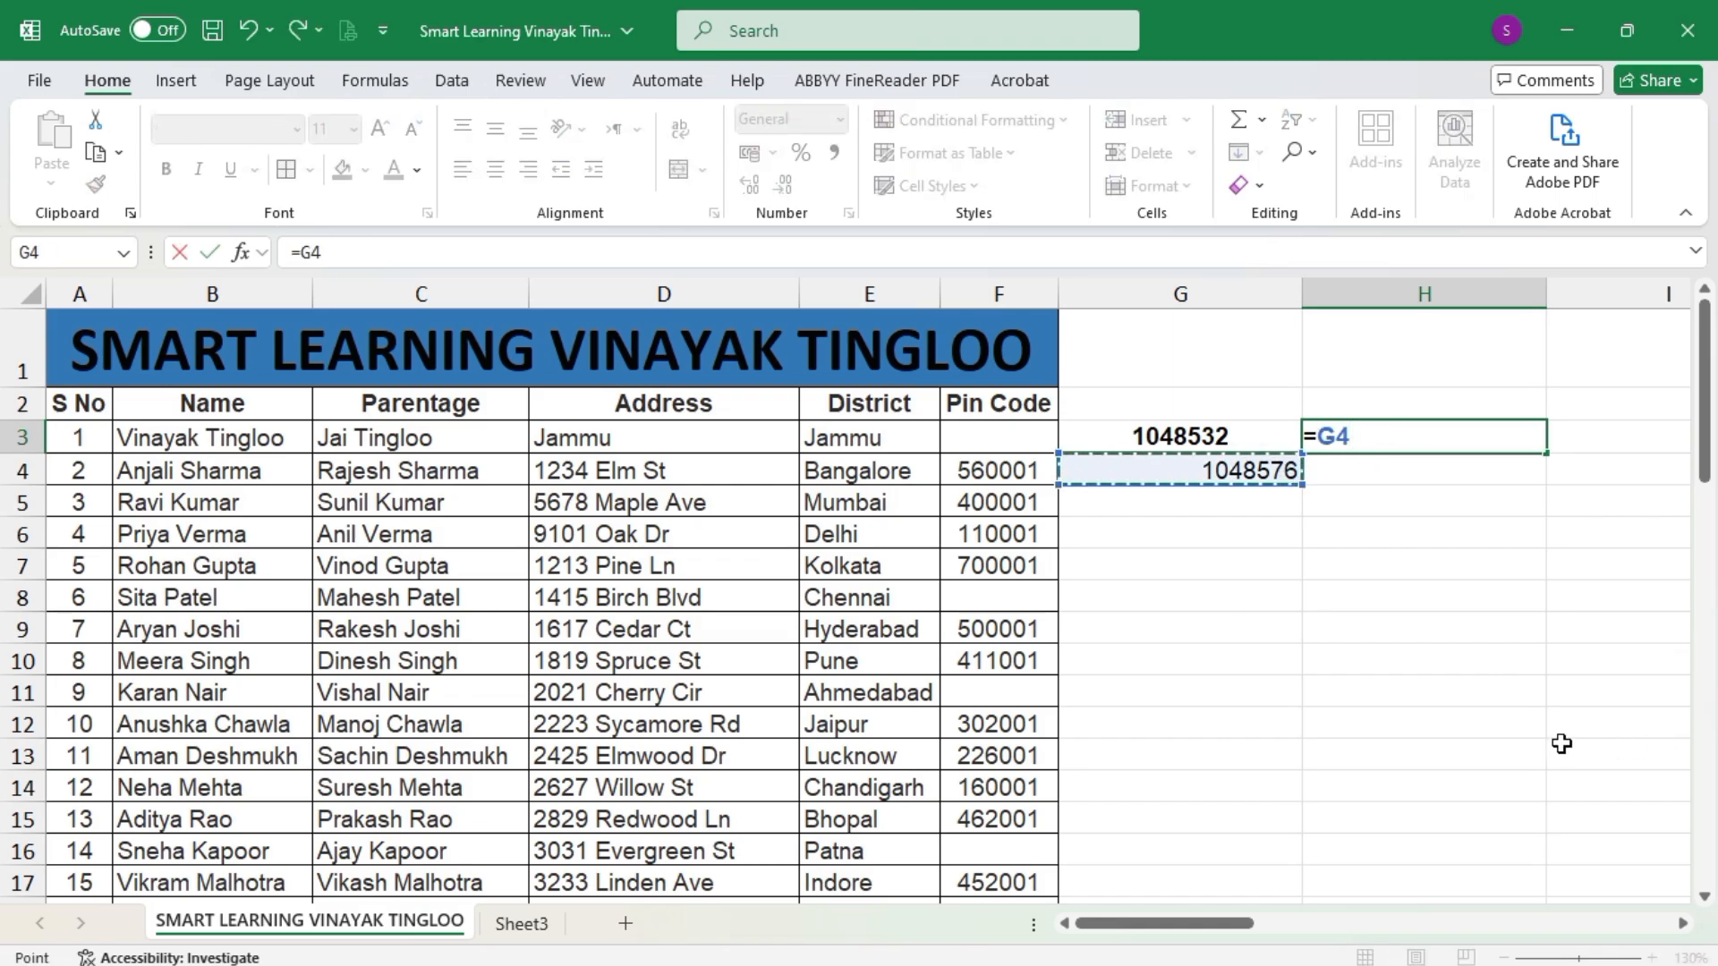
type("-")
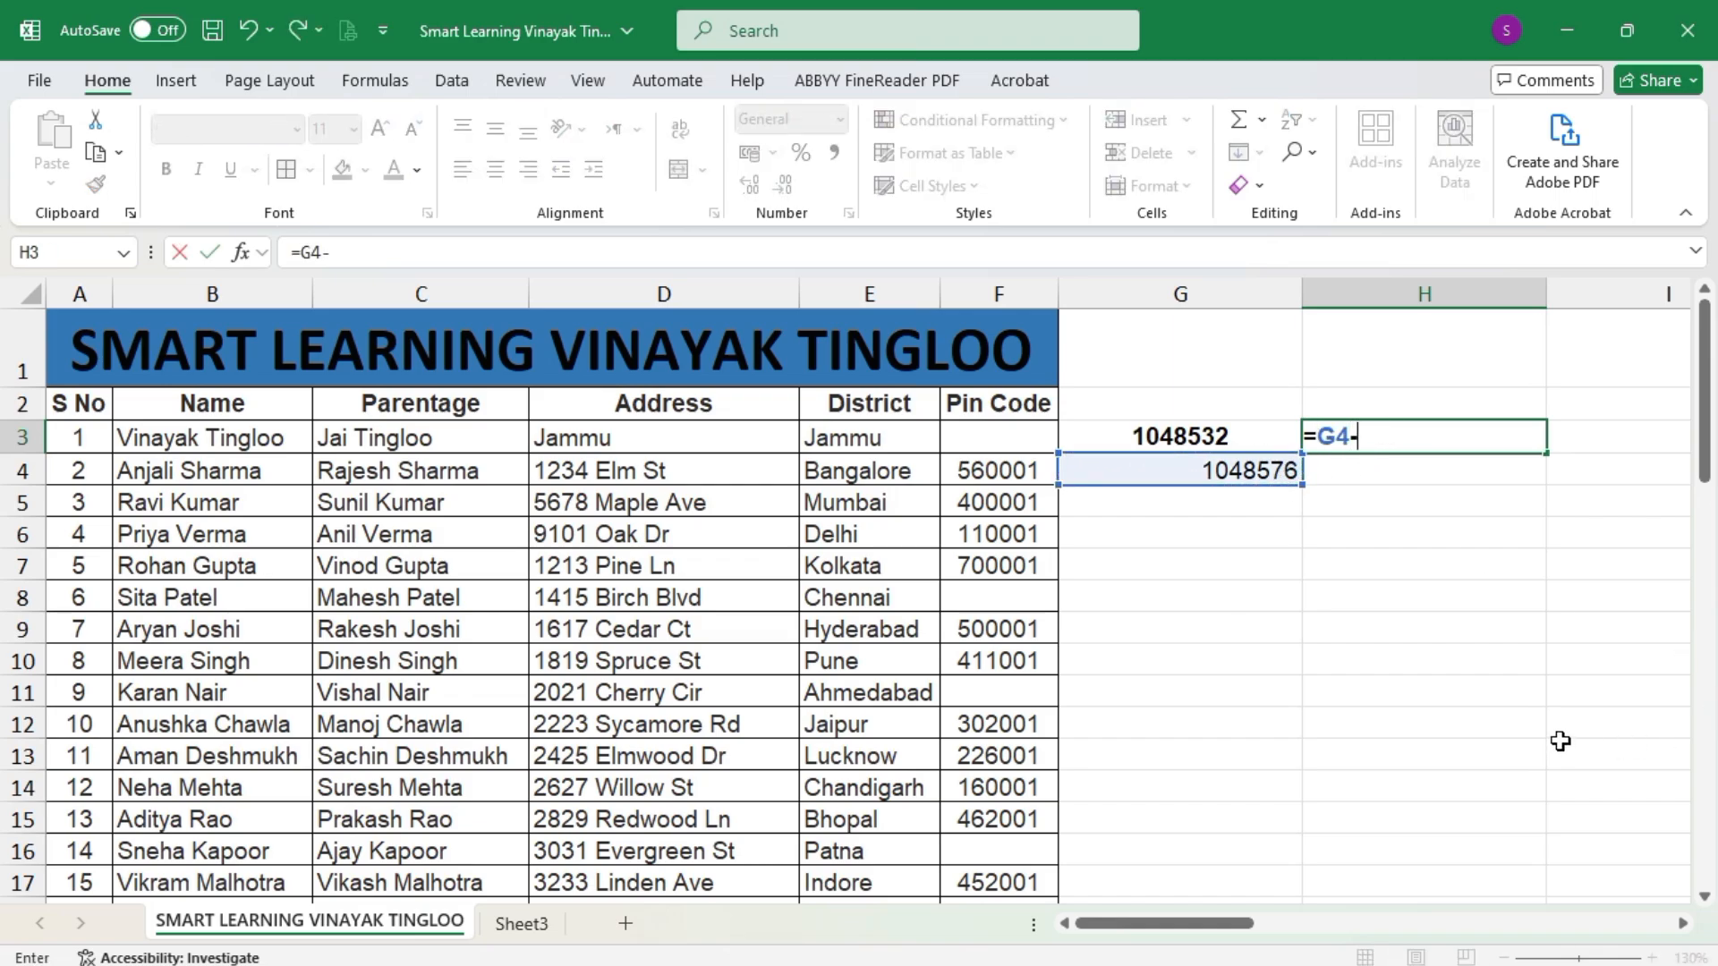
left_click(1242, 434)
key("Return")
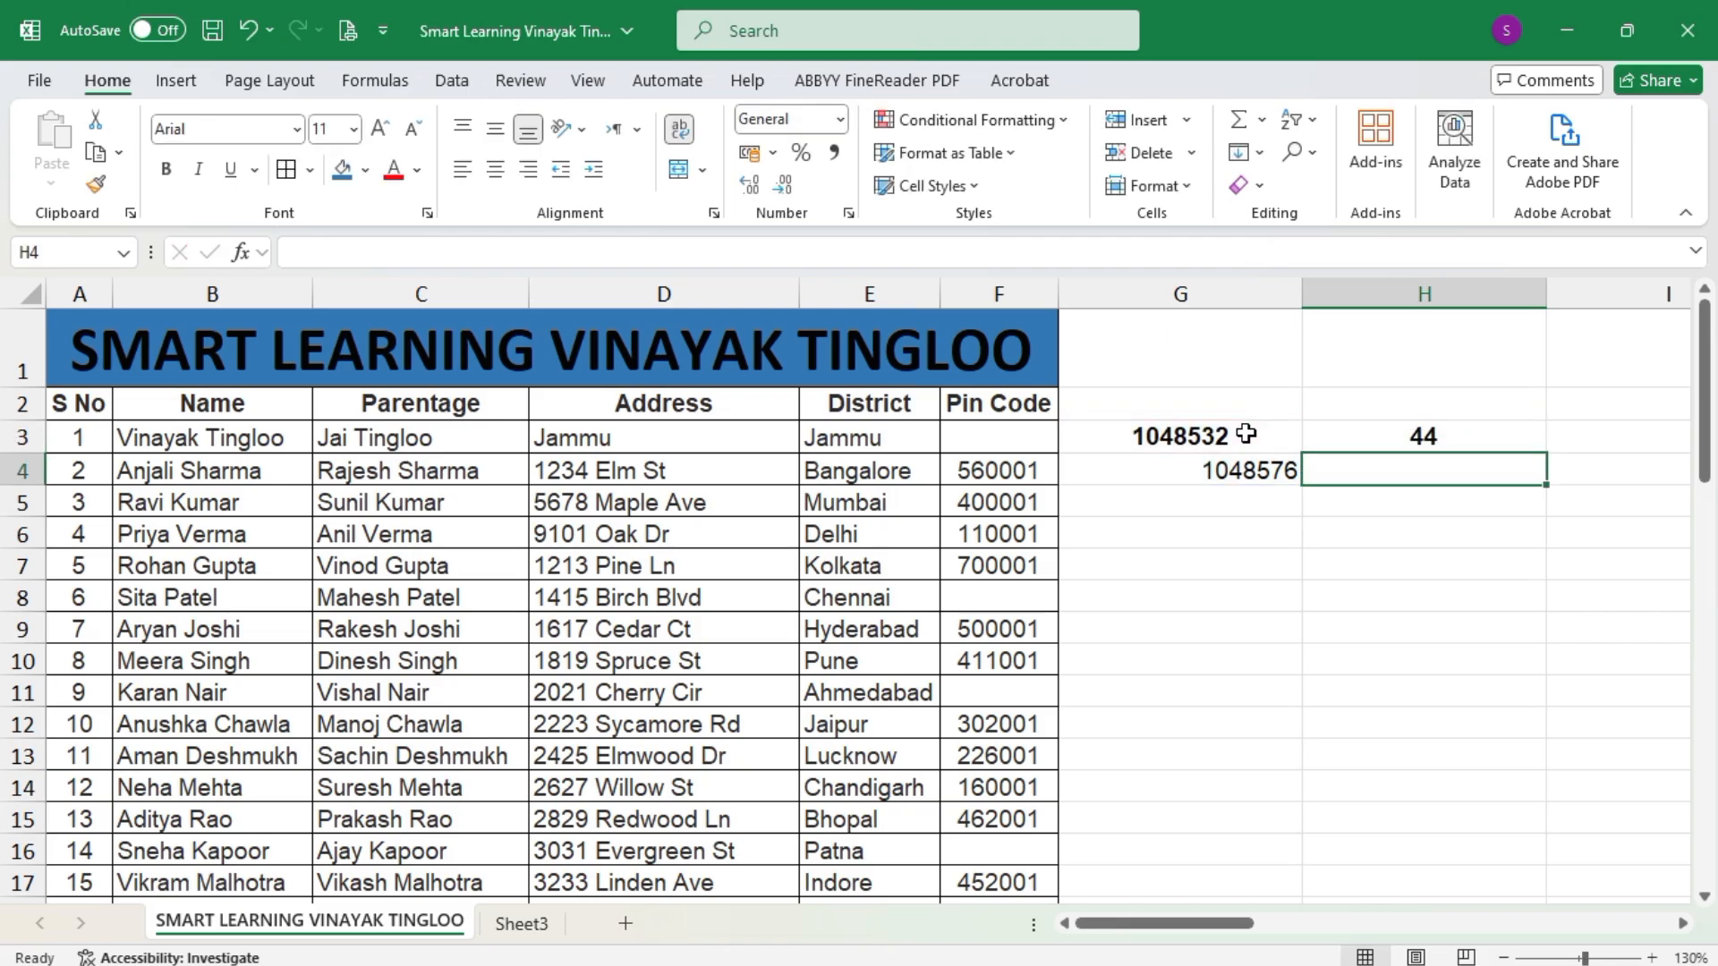
left_click(994, 293)
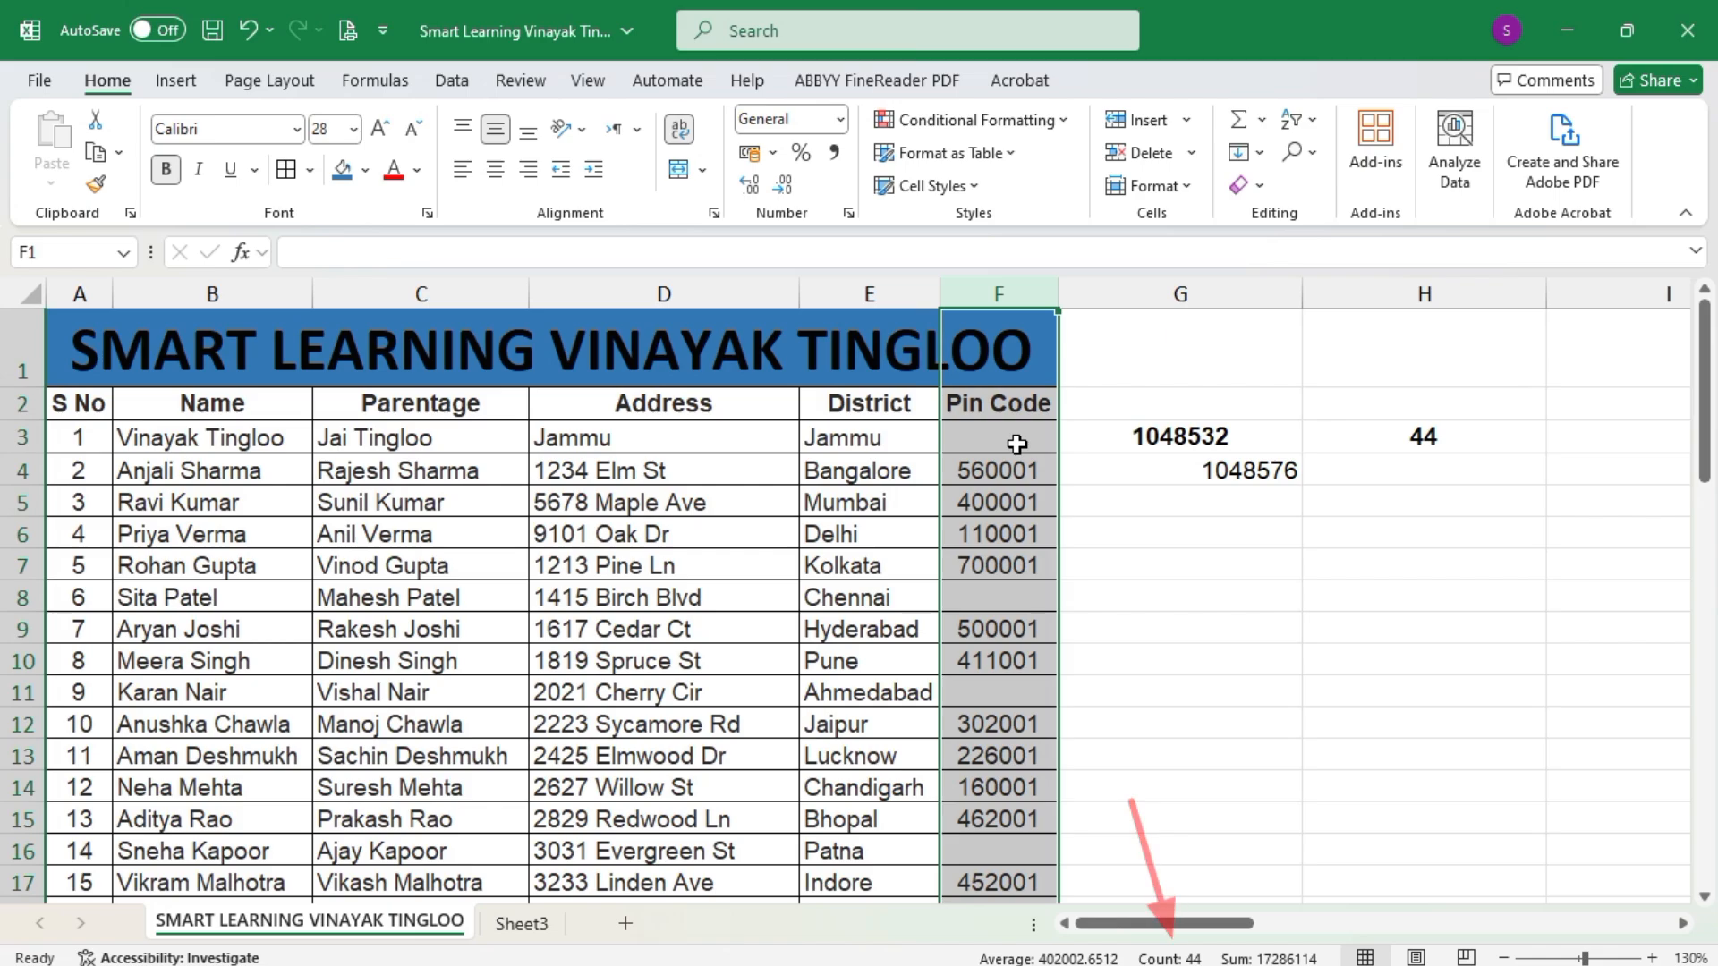
Clear all contents of columns G and H
left_click_drag(1245, 284, 1427, 280)
key("Delete")
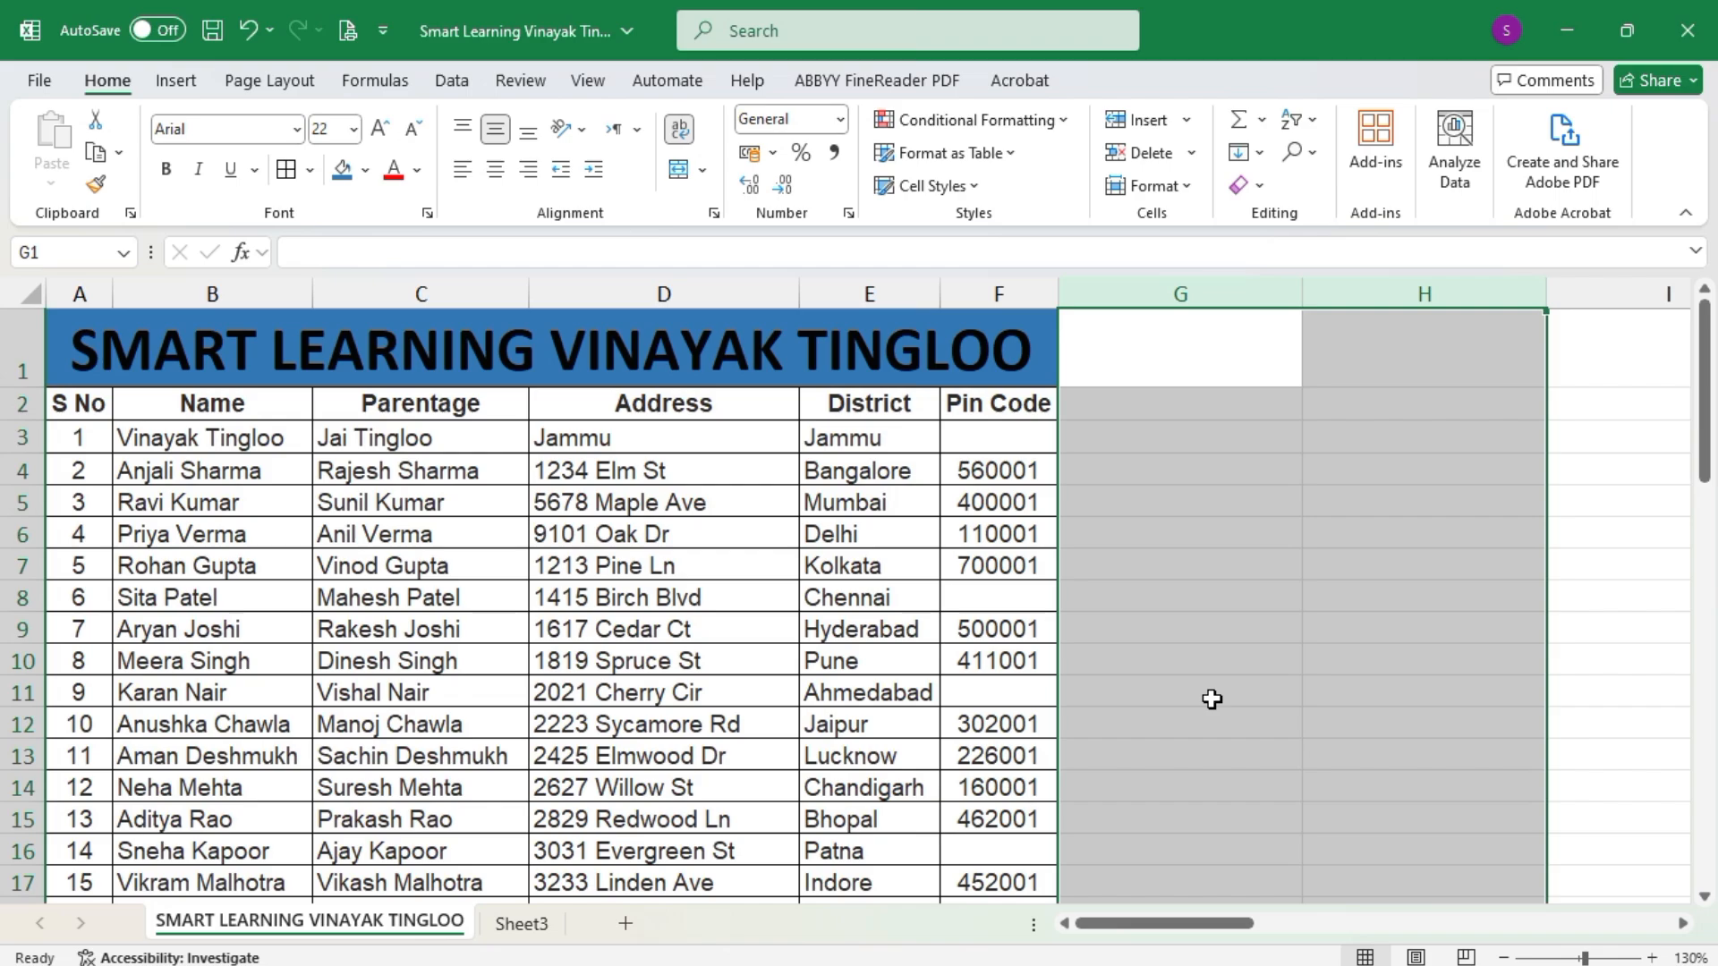
left_click(1023, 436)
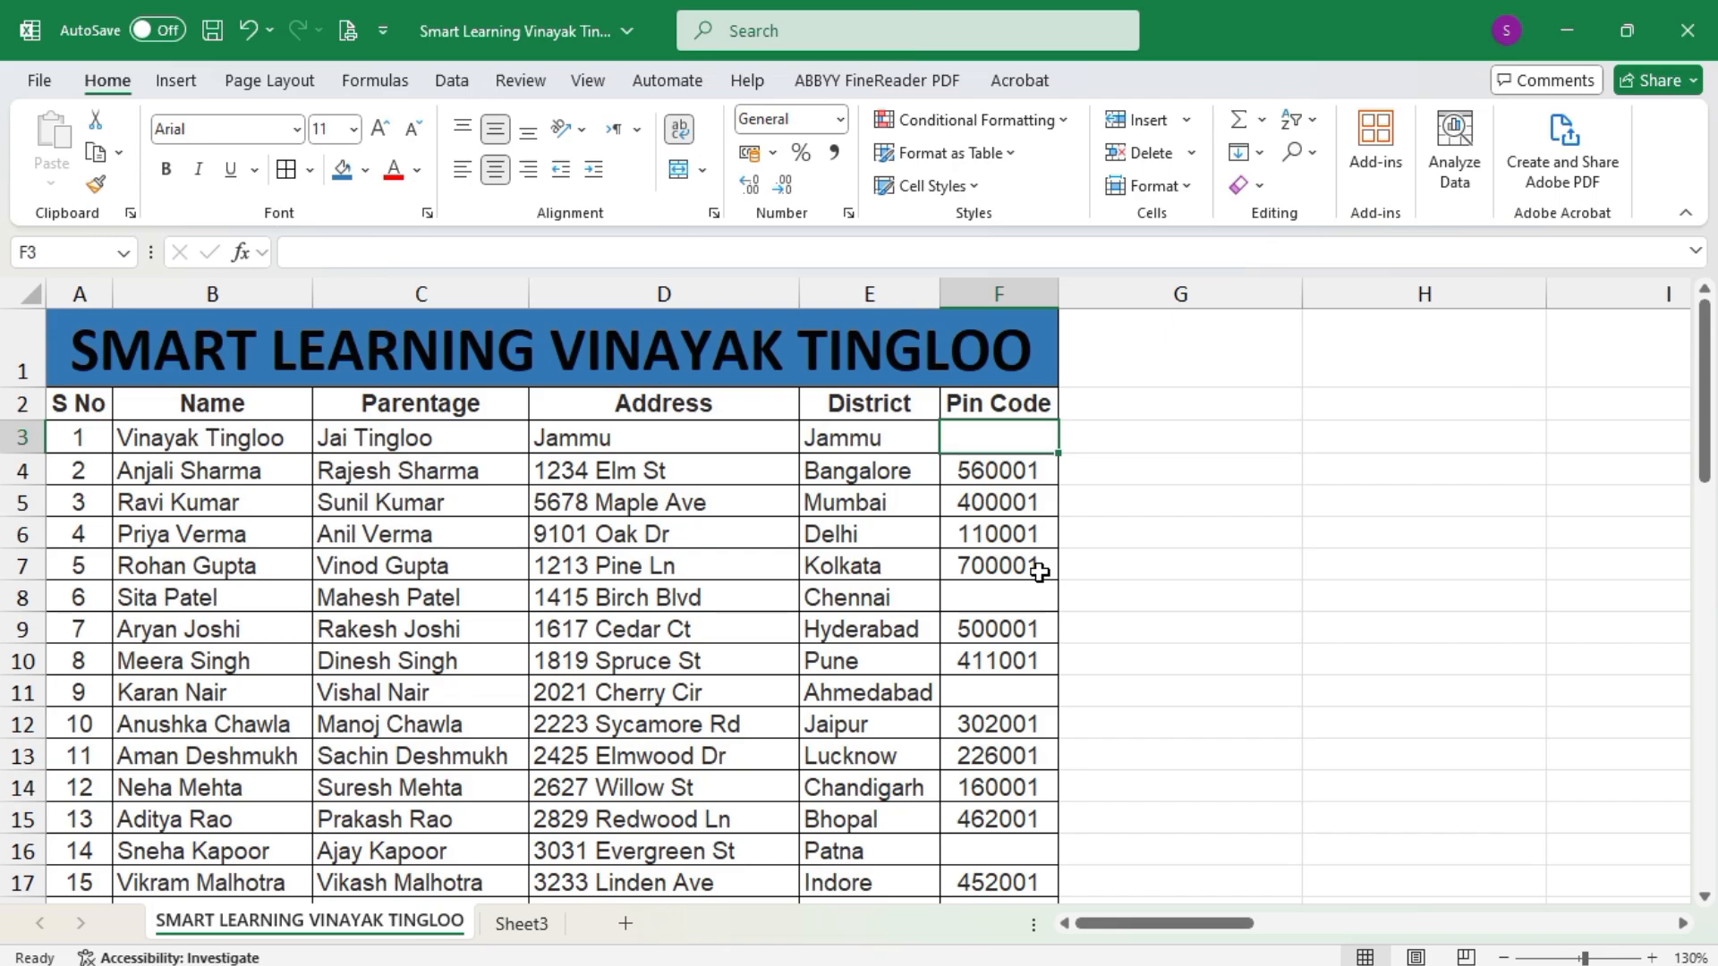
left_click(1243, 572)
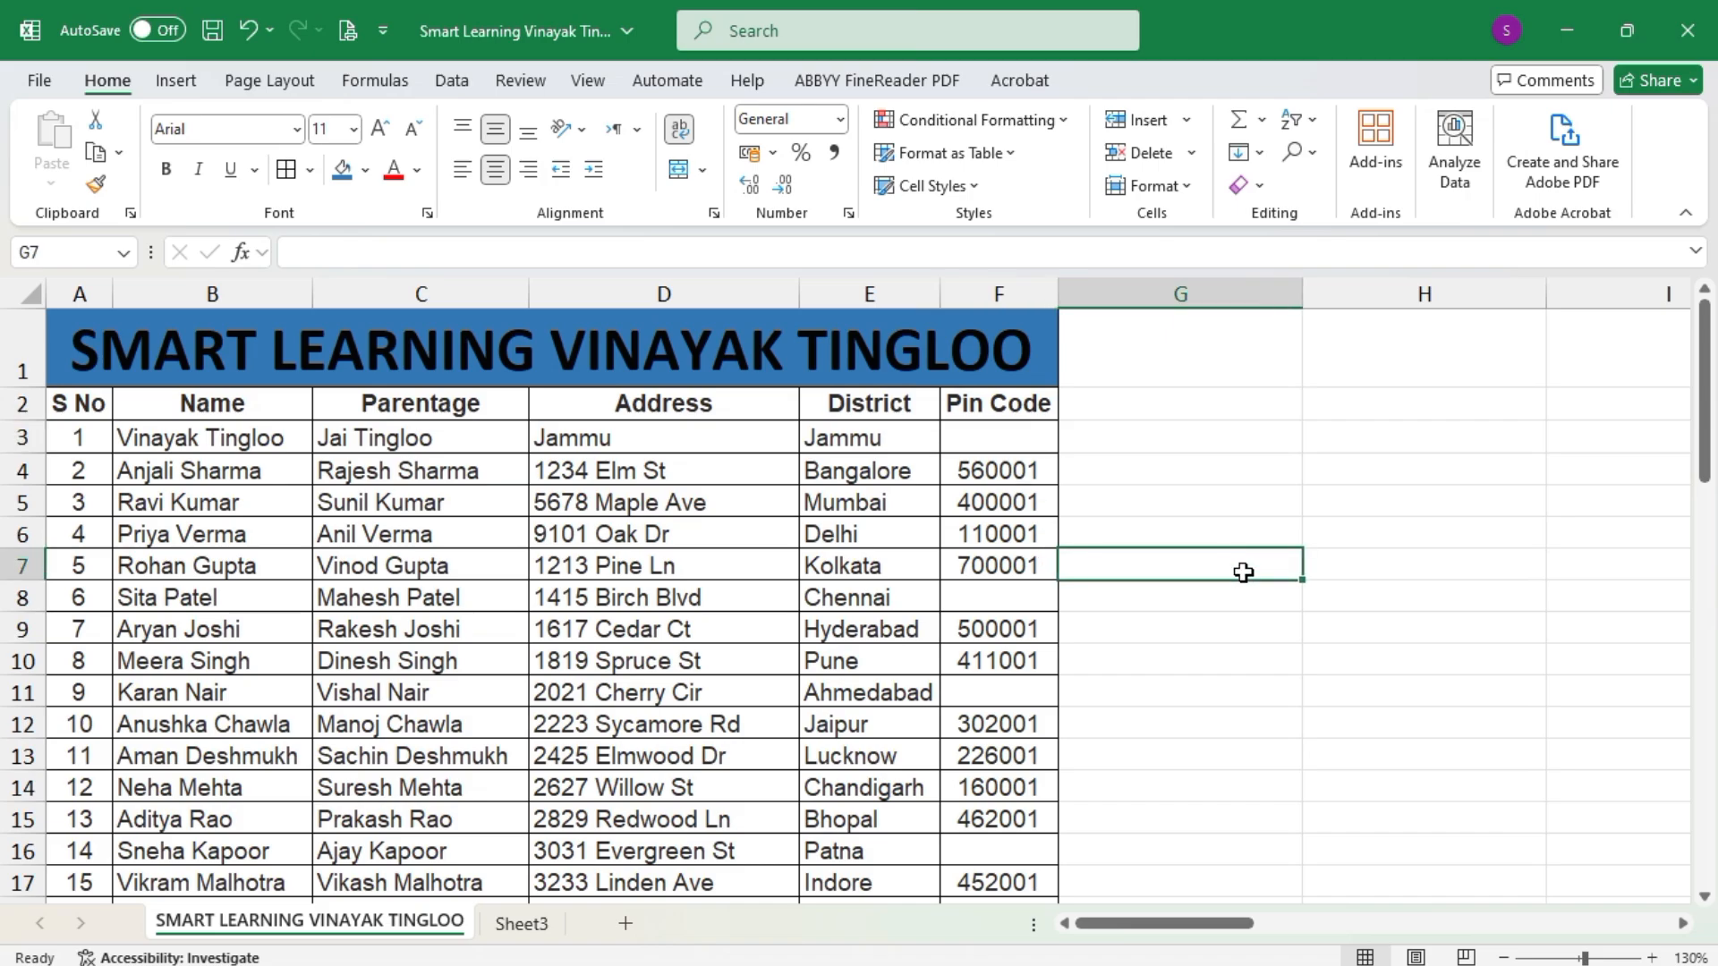
left_click(1018, 438)
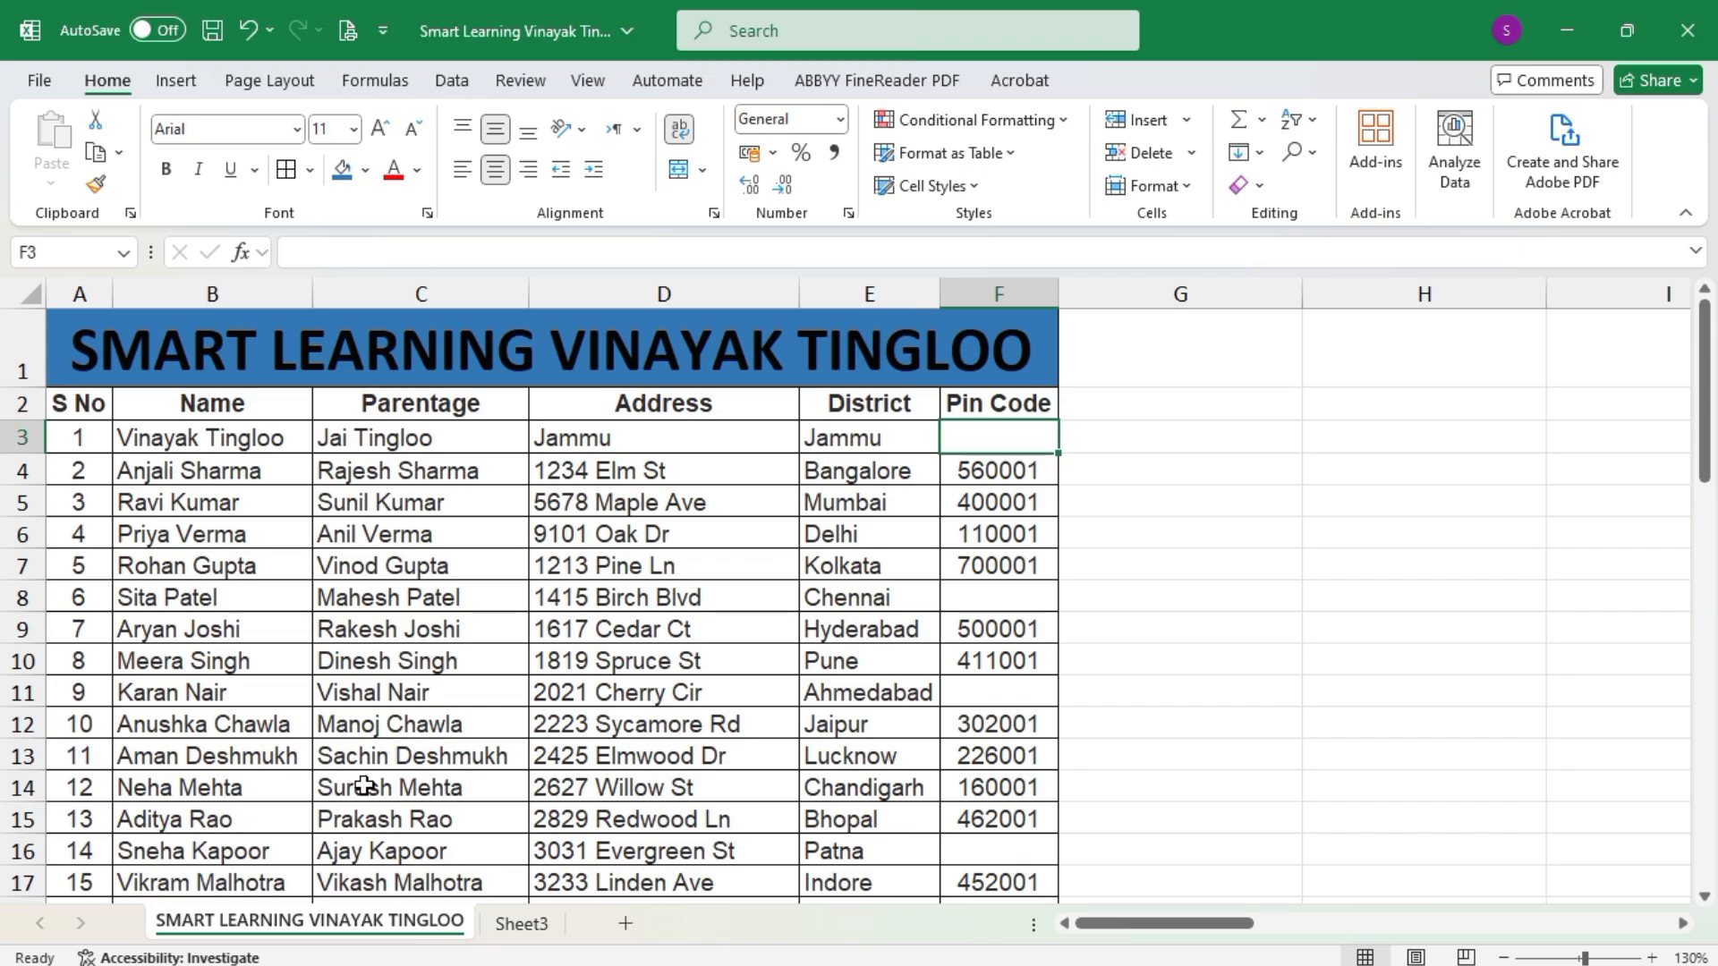
Replace the Pin Code header in cell F2 with CELL NO
left_click(1007, 408)
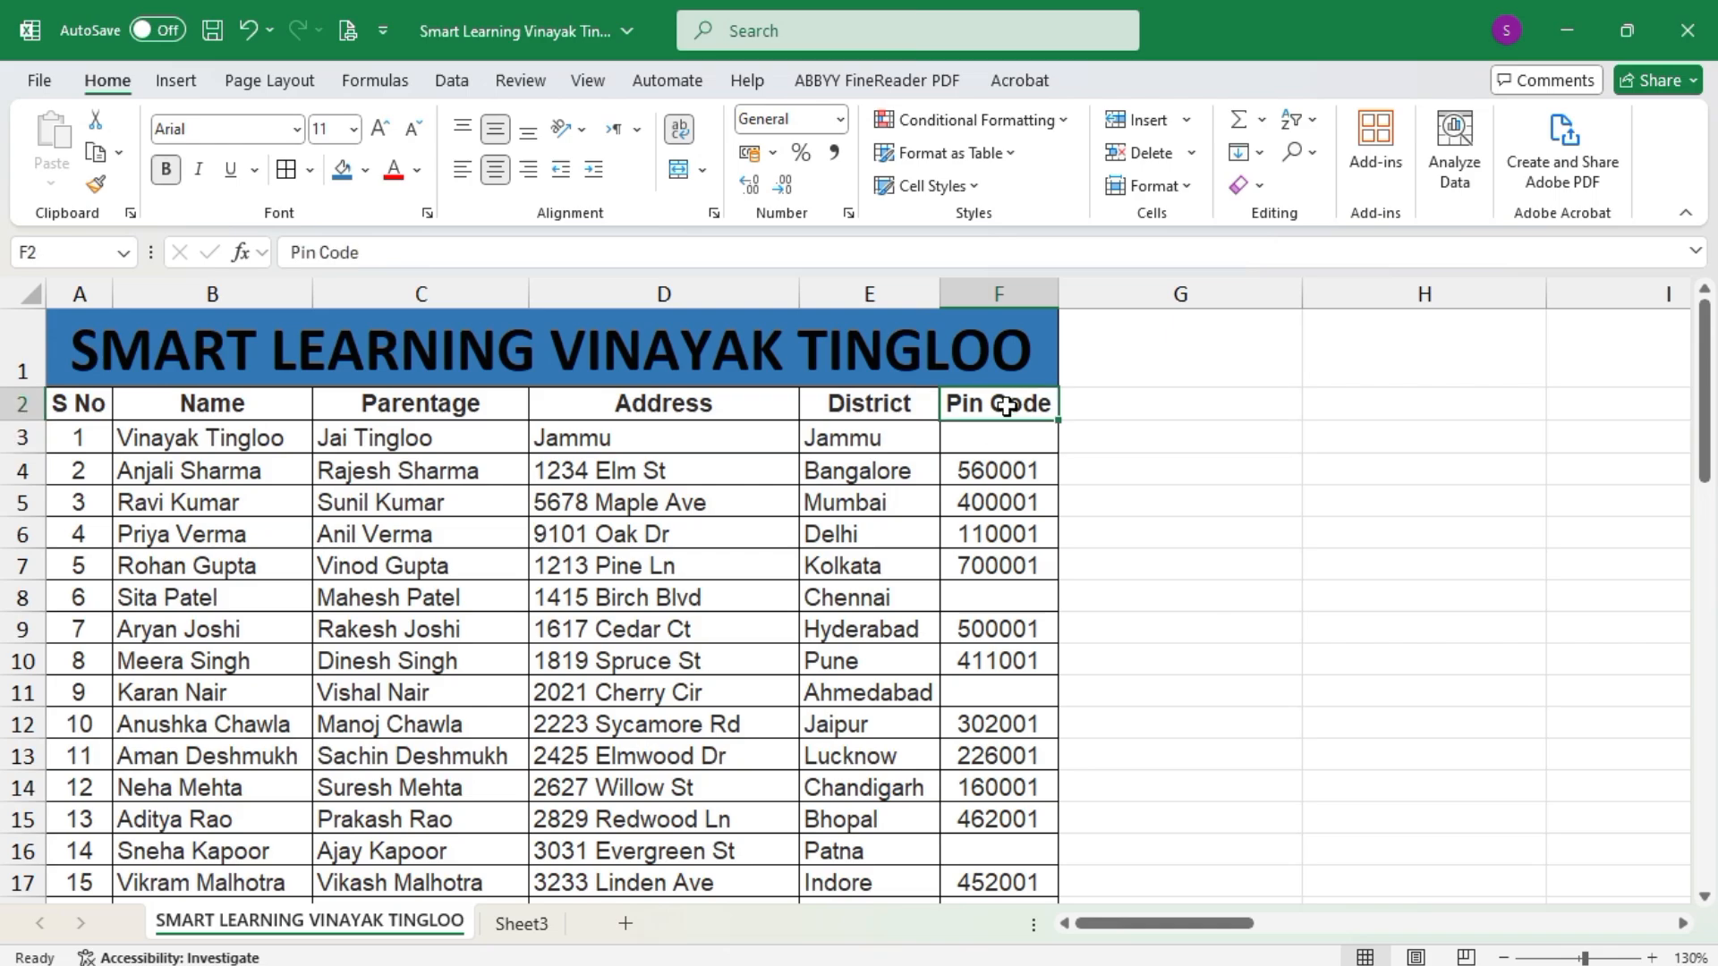
type("CELL NO")
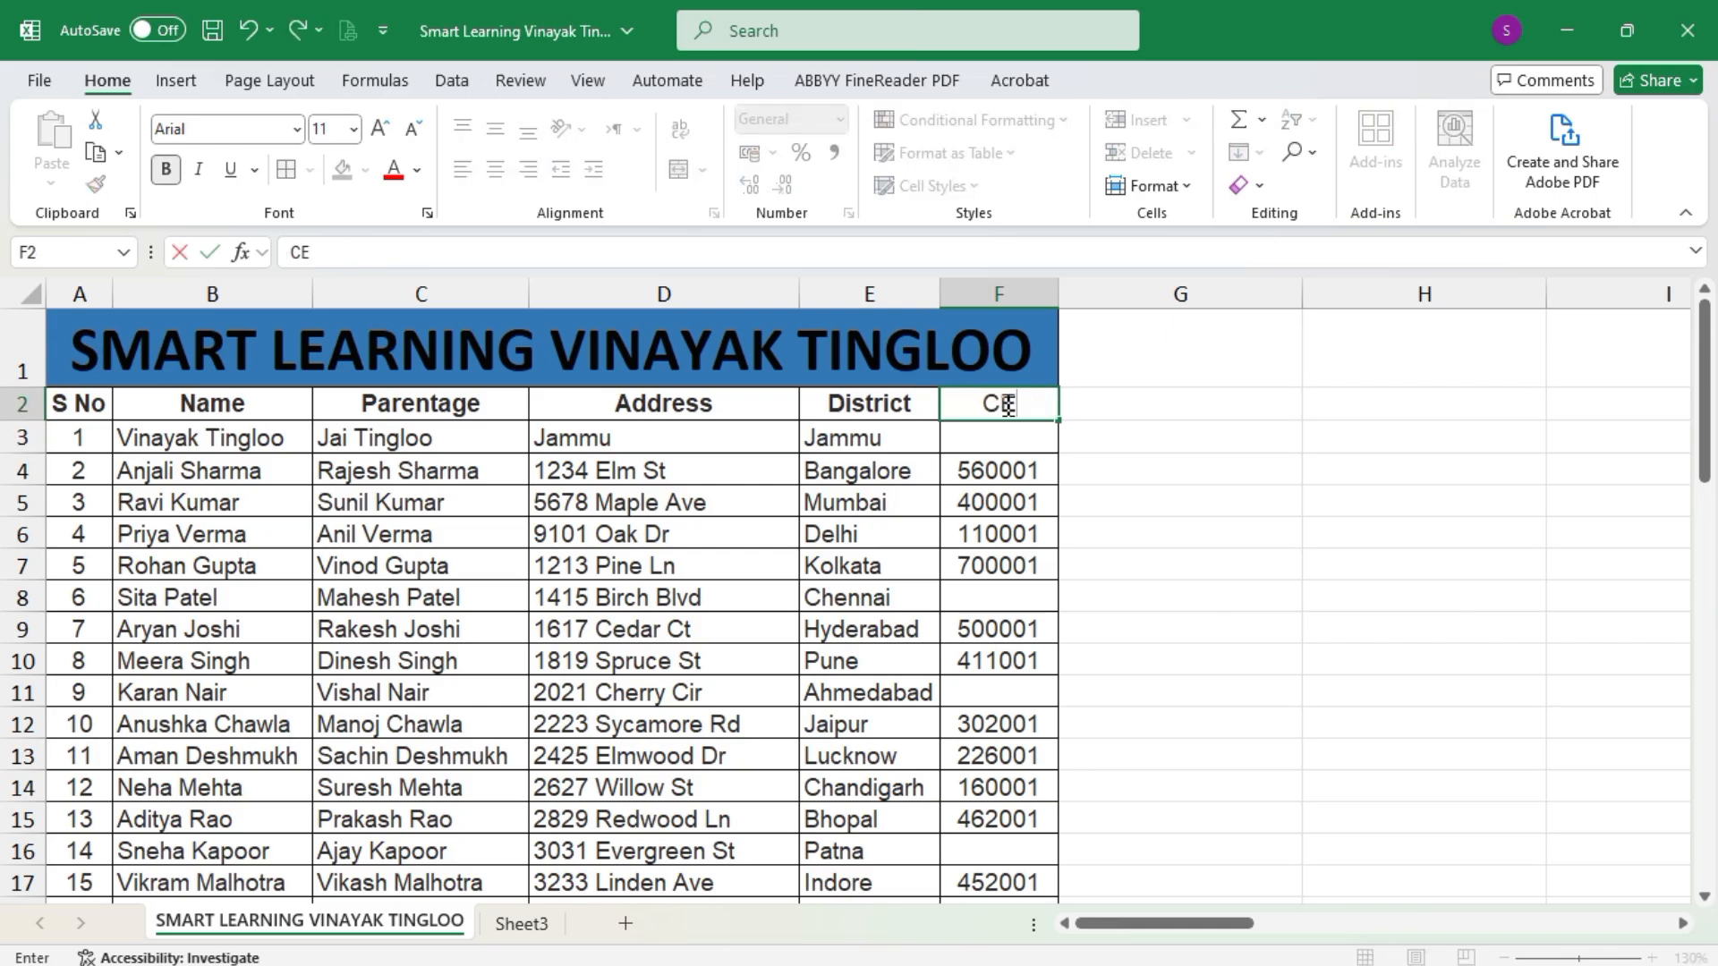
left_click(1216, 595)
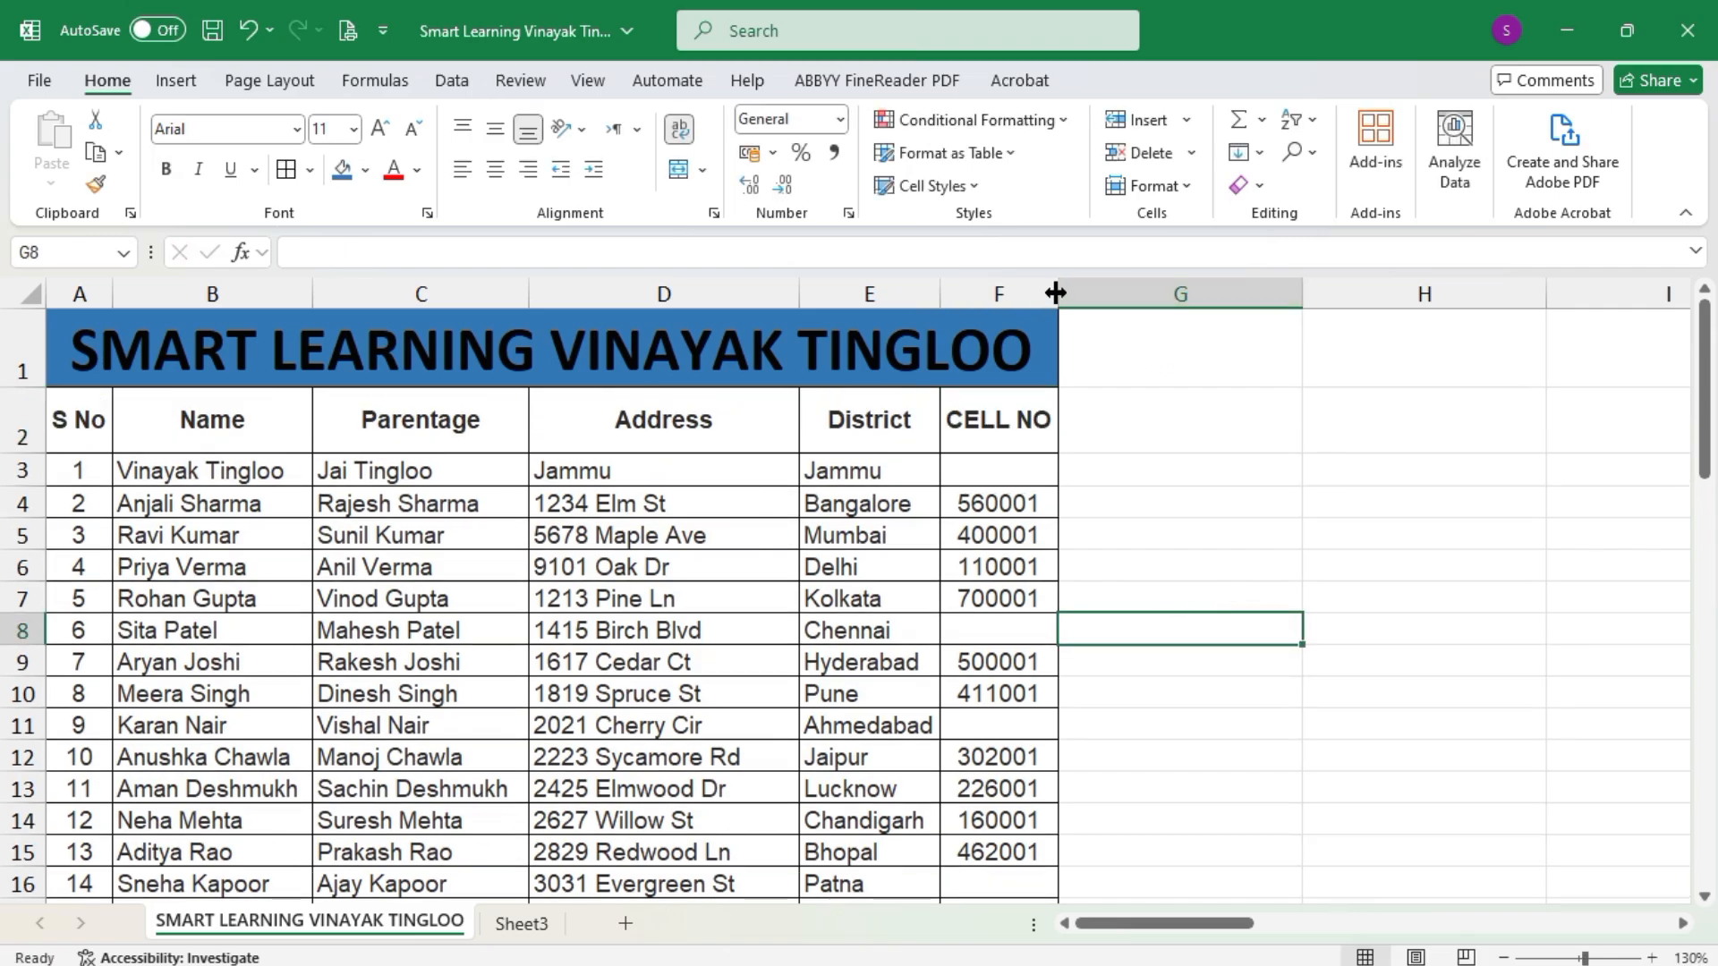
Widen column F slightly and reduce row 2 to the height of a single text line
left_click_drag(1058, 294, 1078, 294)
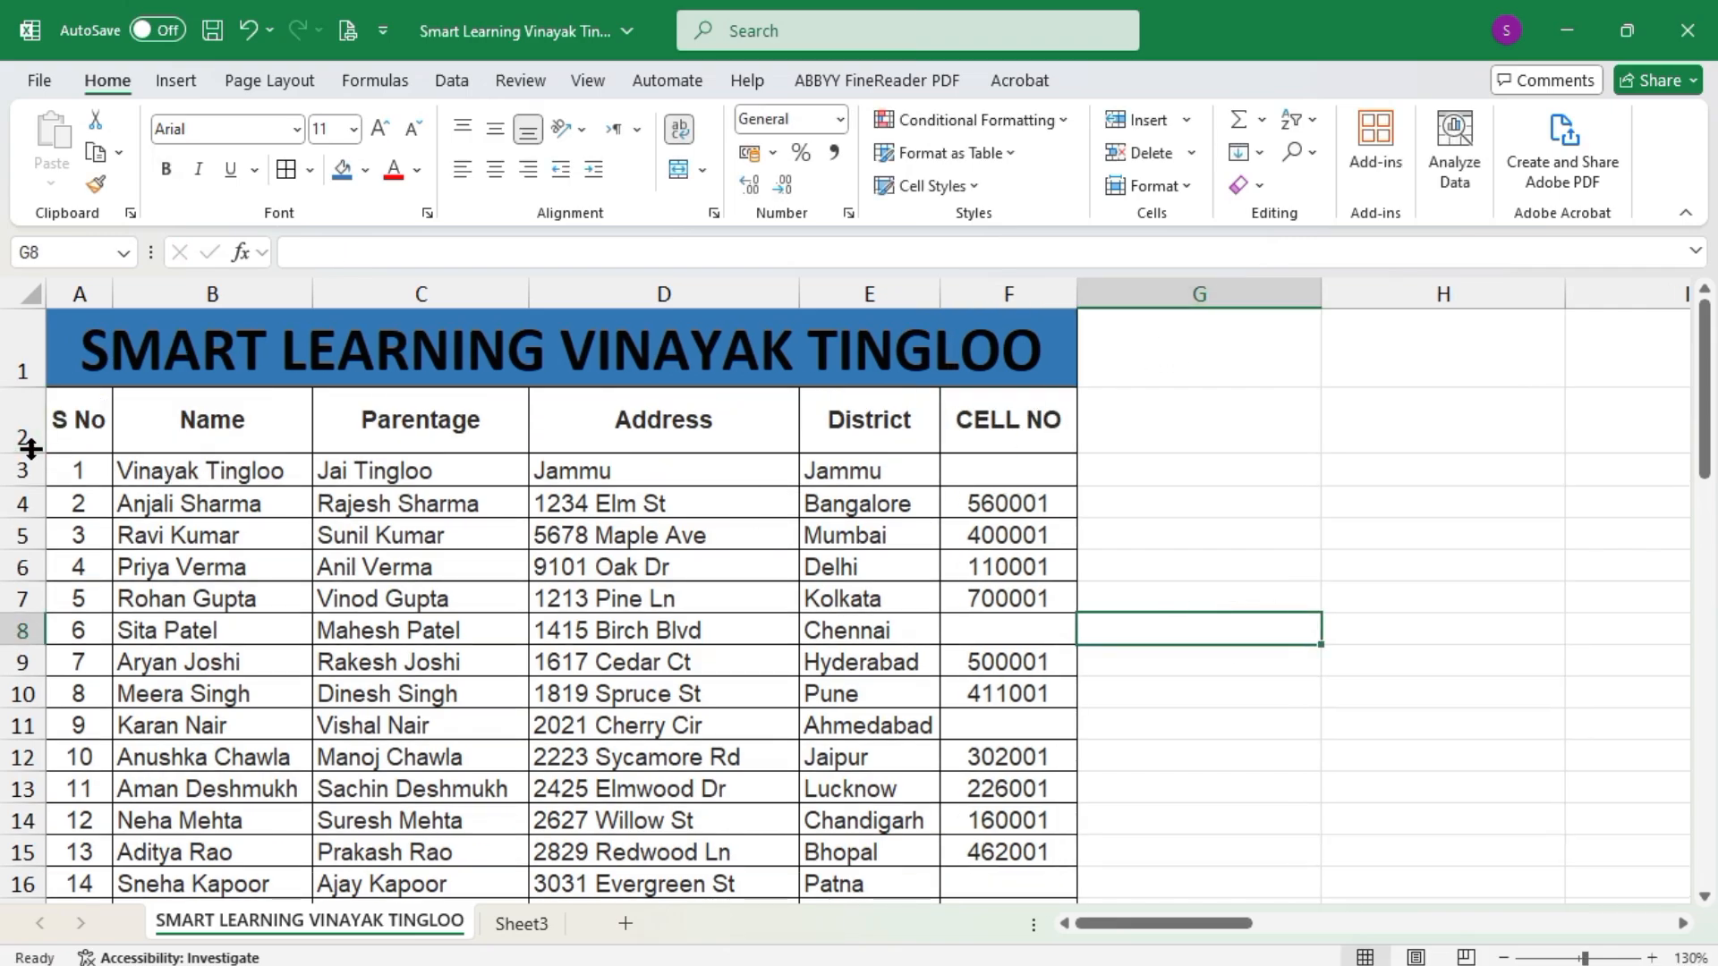
left_click_drag(27, 452, 26, 421)
left_click(1228, 483)
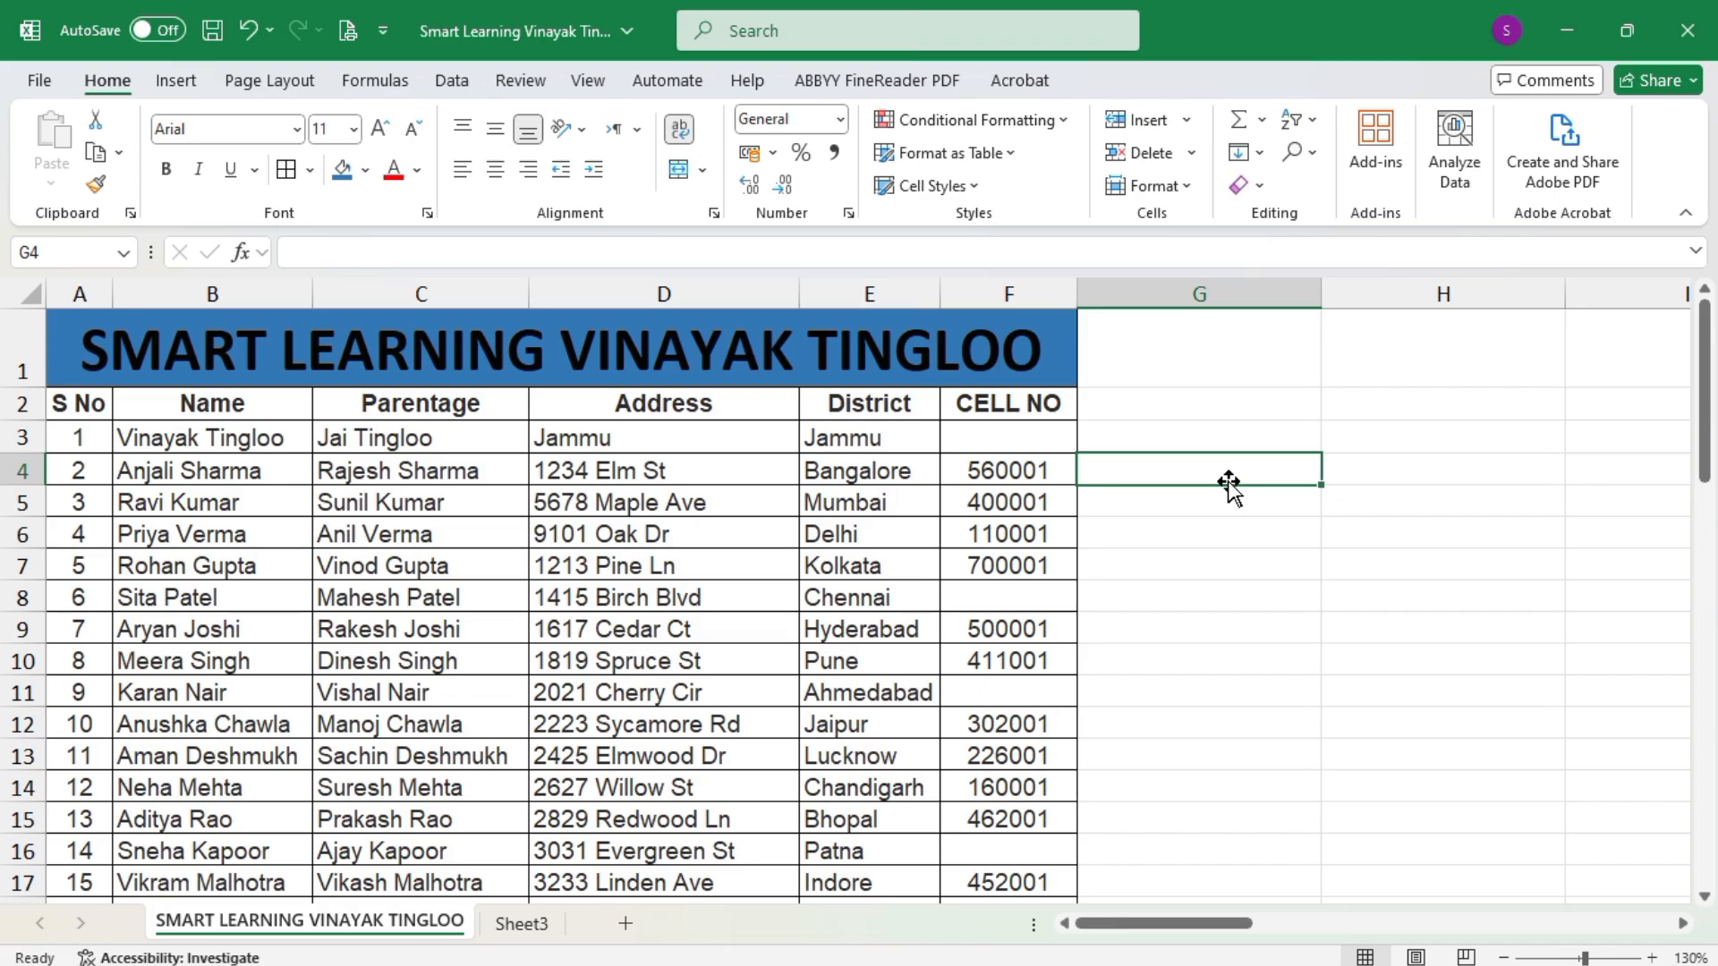
Select the blank cells of column F with Go To Special and review them down to the end of the table
left_click(1009, 295)
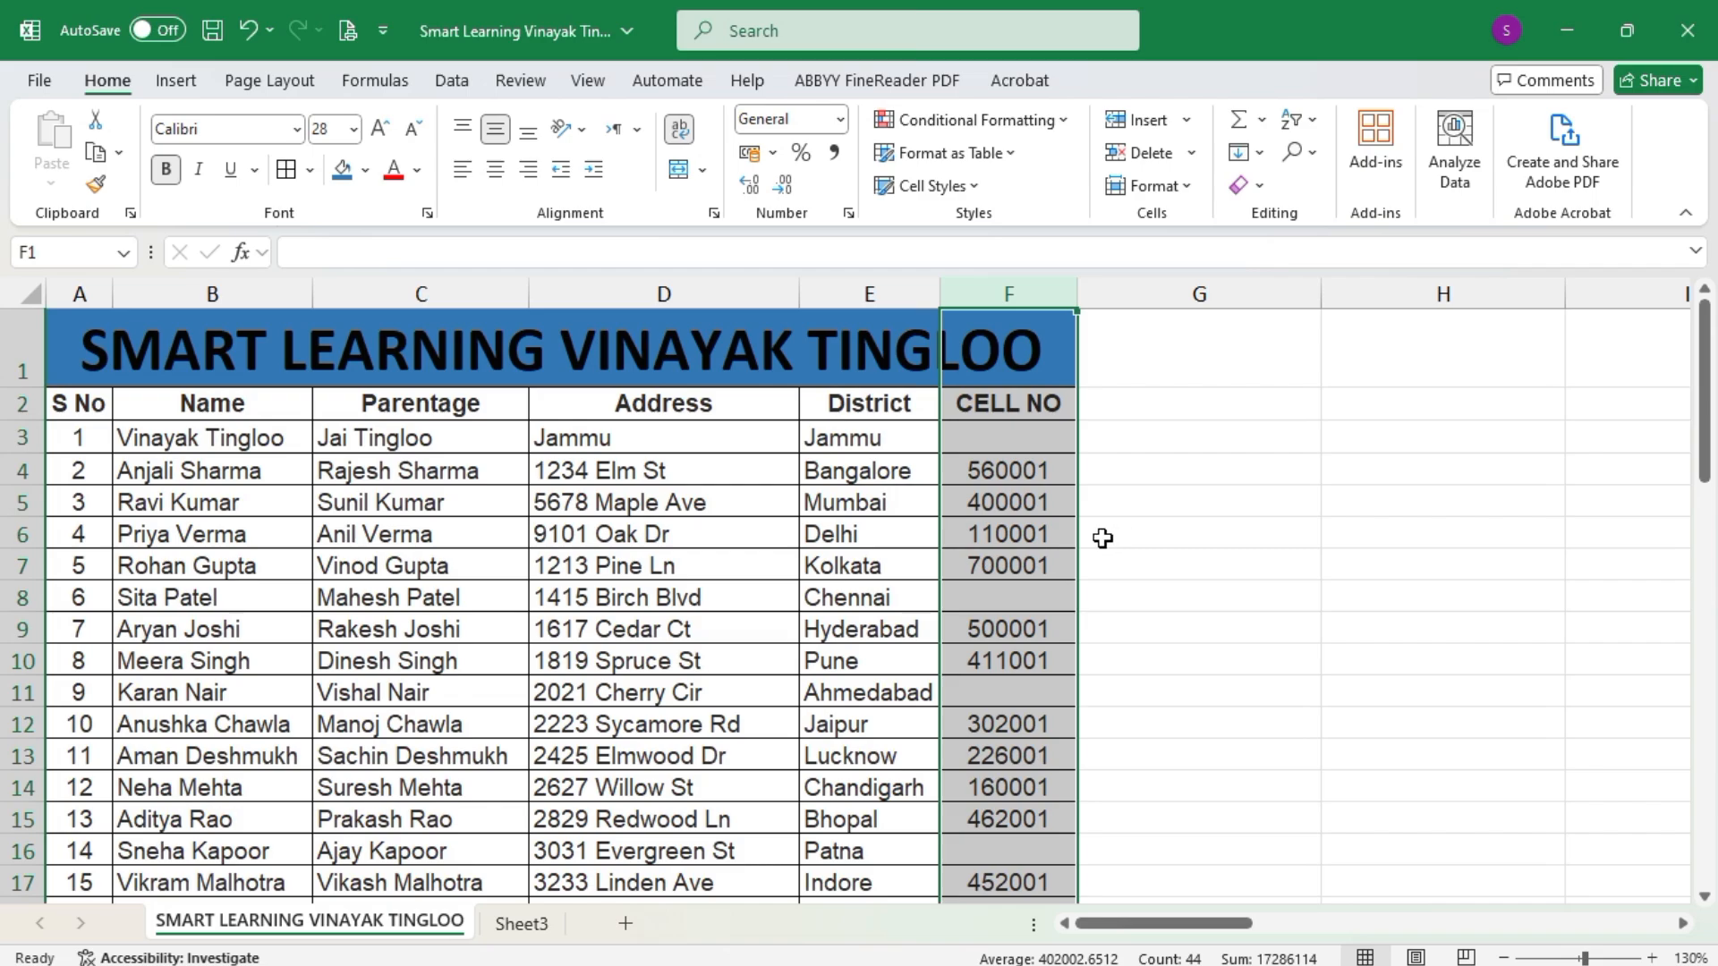
key("ctrl+g")
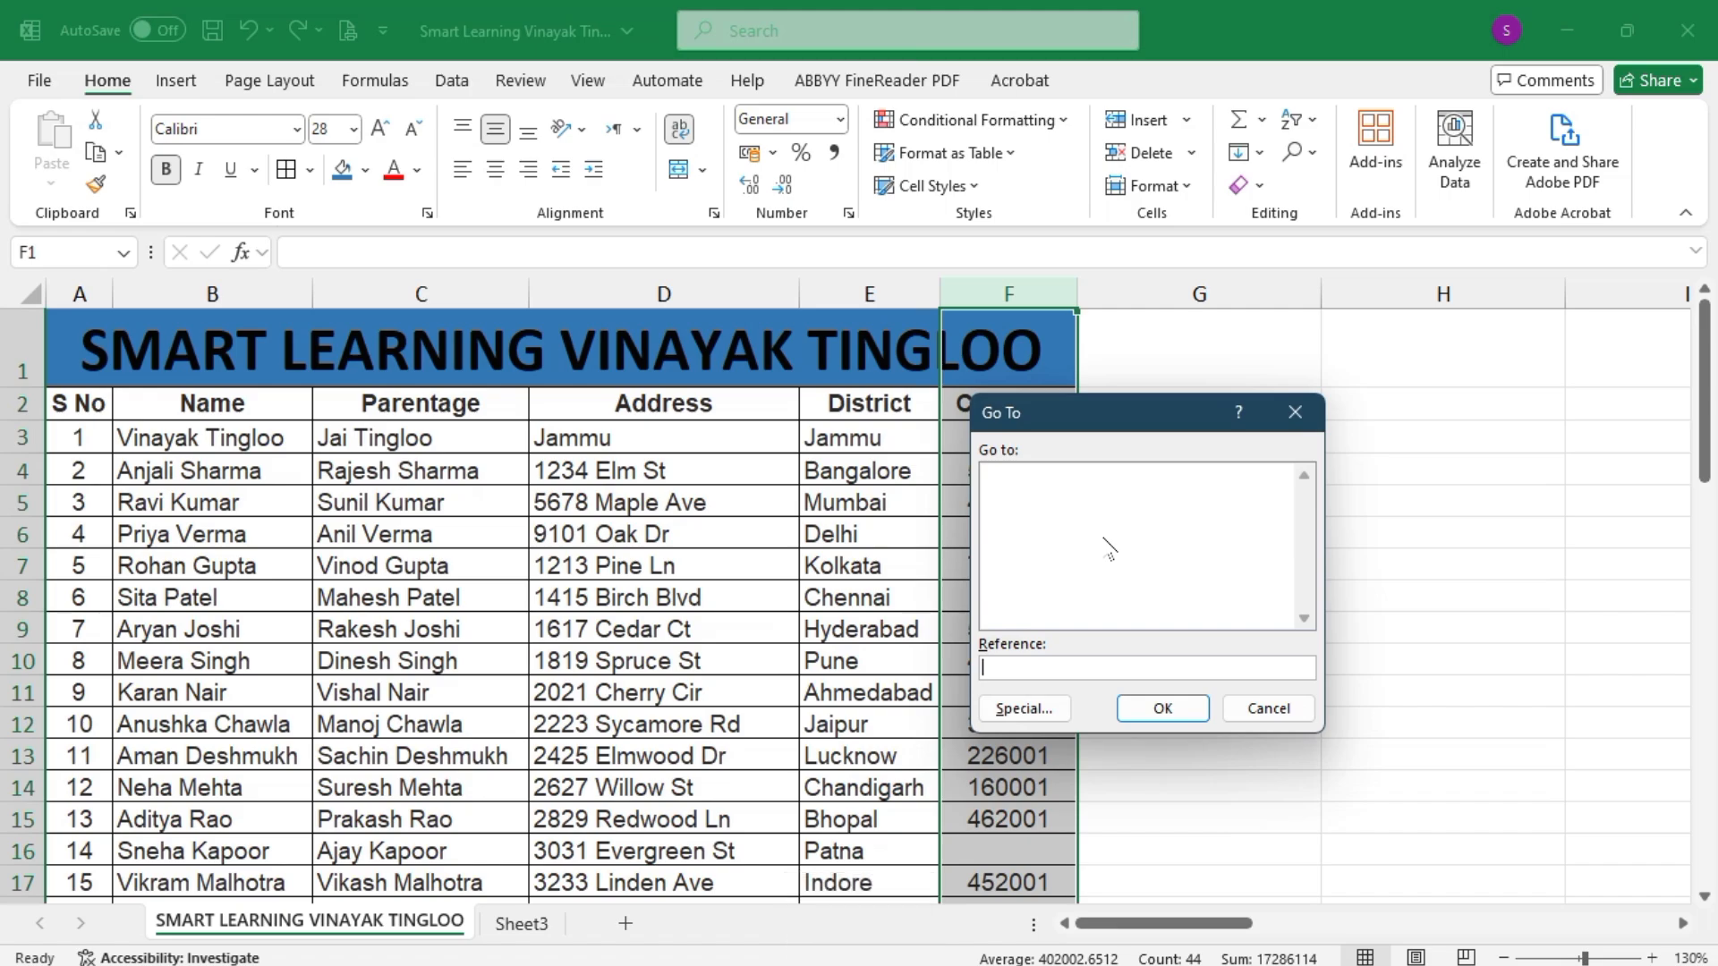
left_click(1023, 707)
left_click(978, 606)
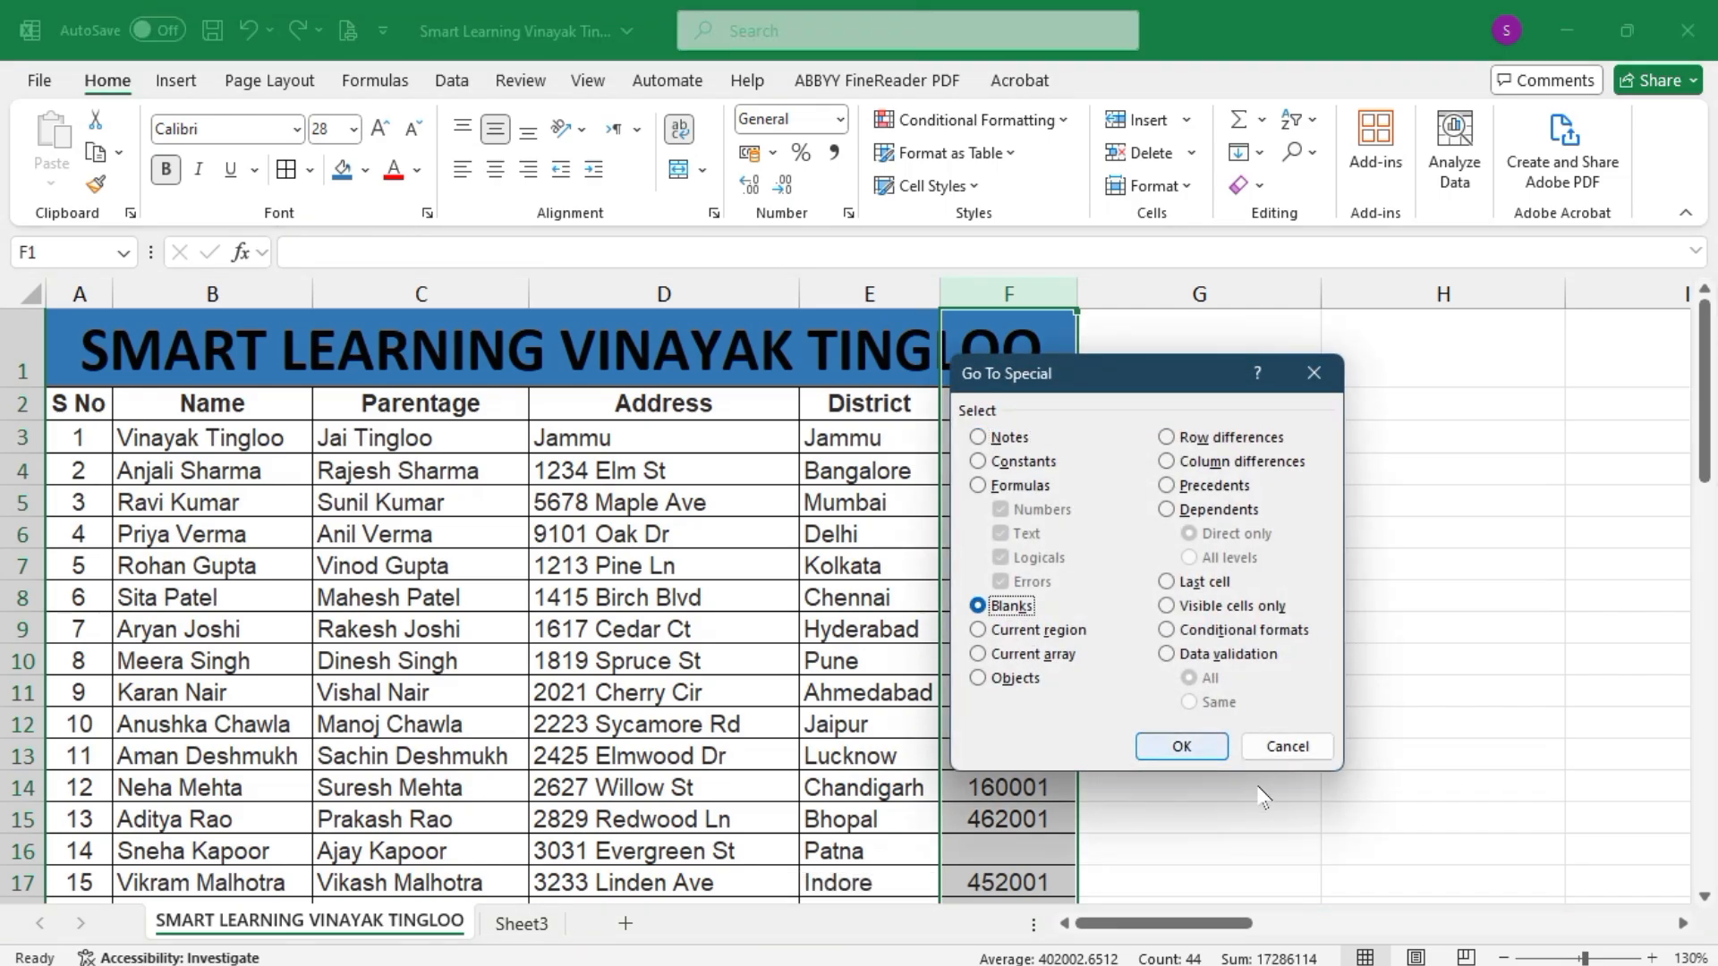
left_click(1182, 748)
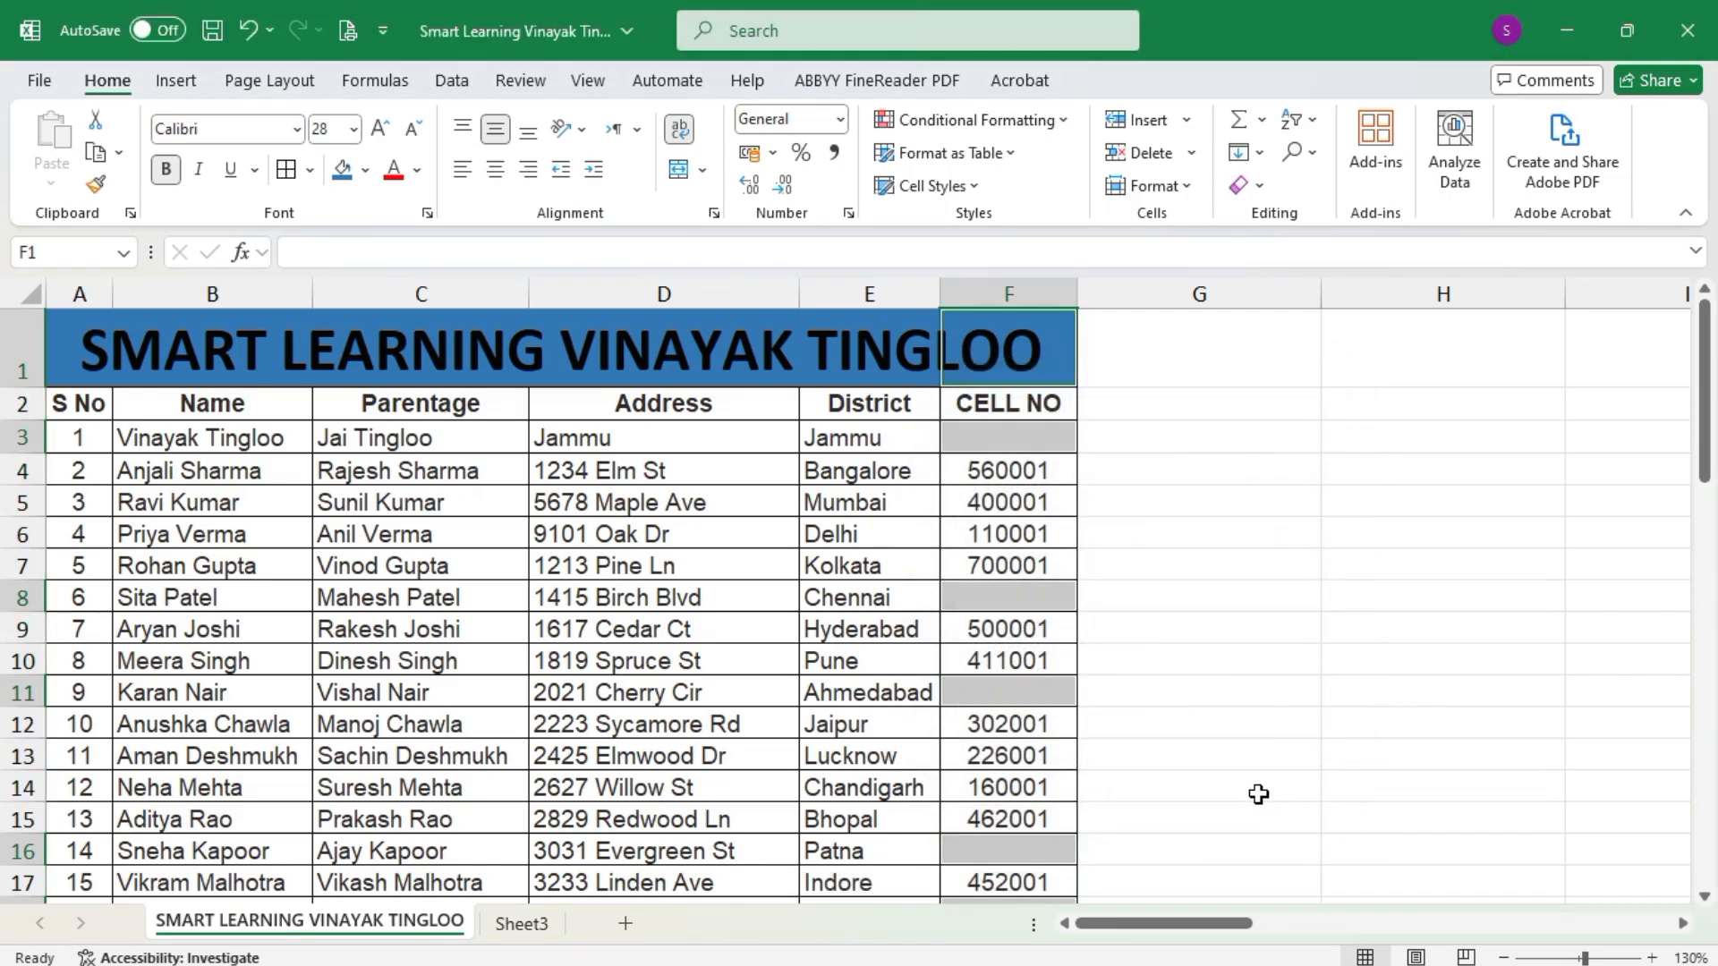
scroll(1258, 793, "down", 13)
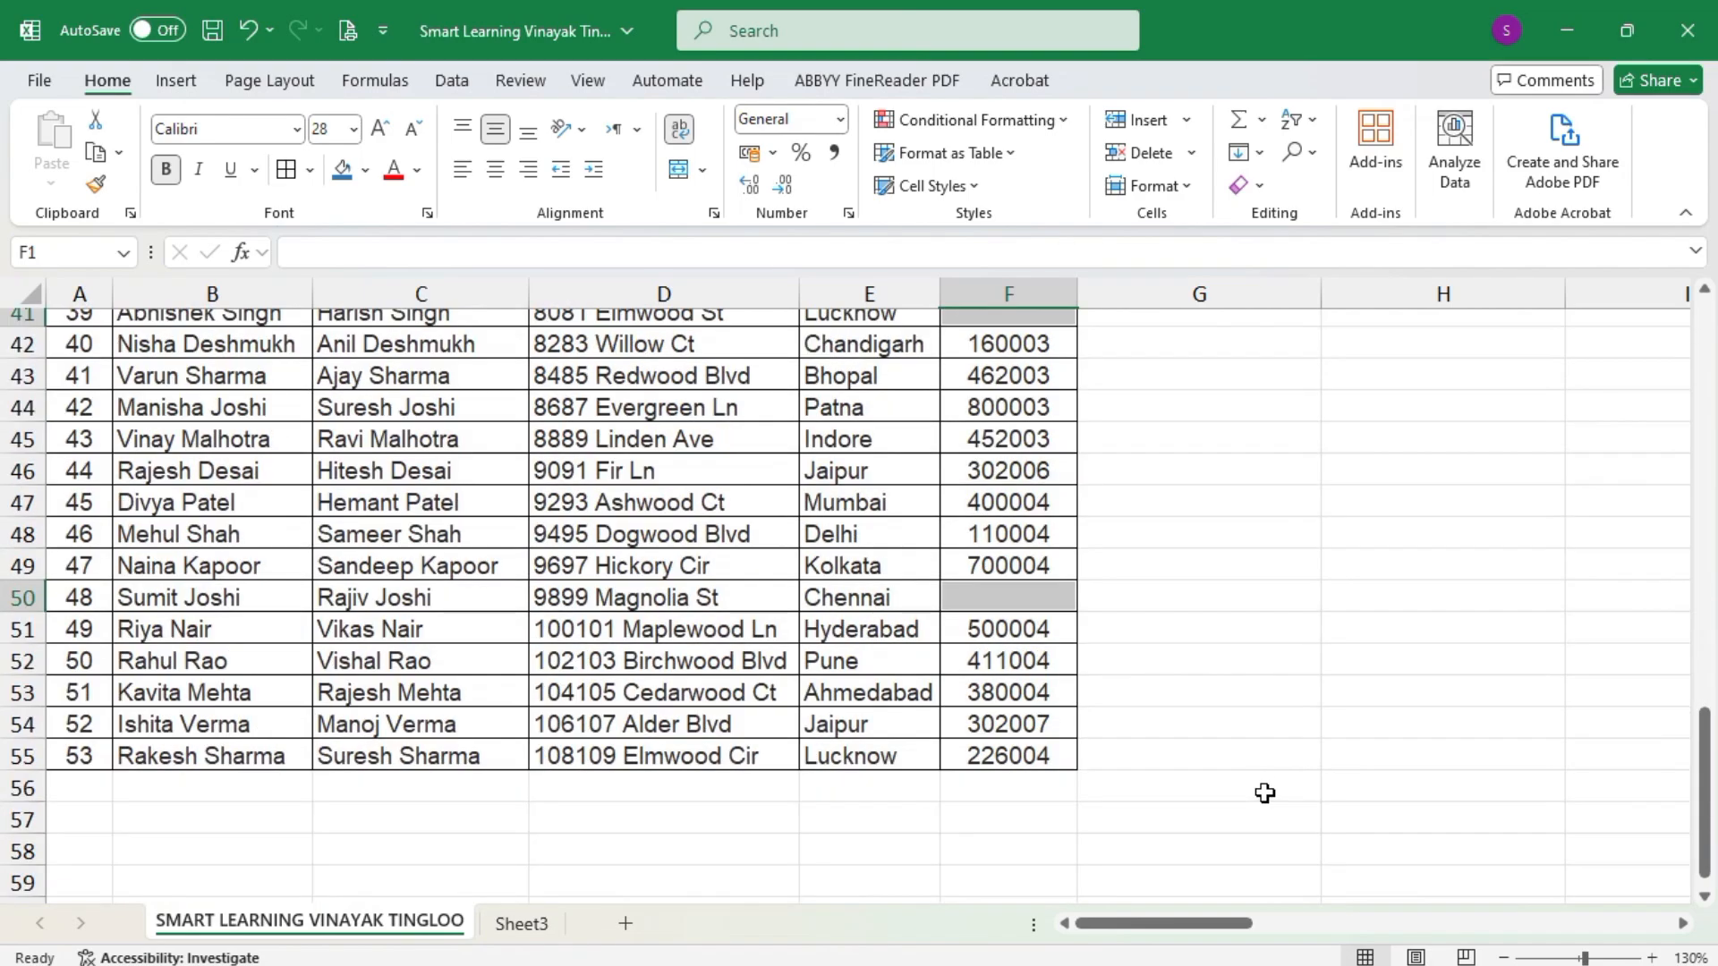
scroll(1265, 793, "down", 3)
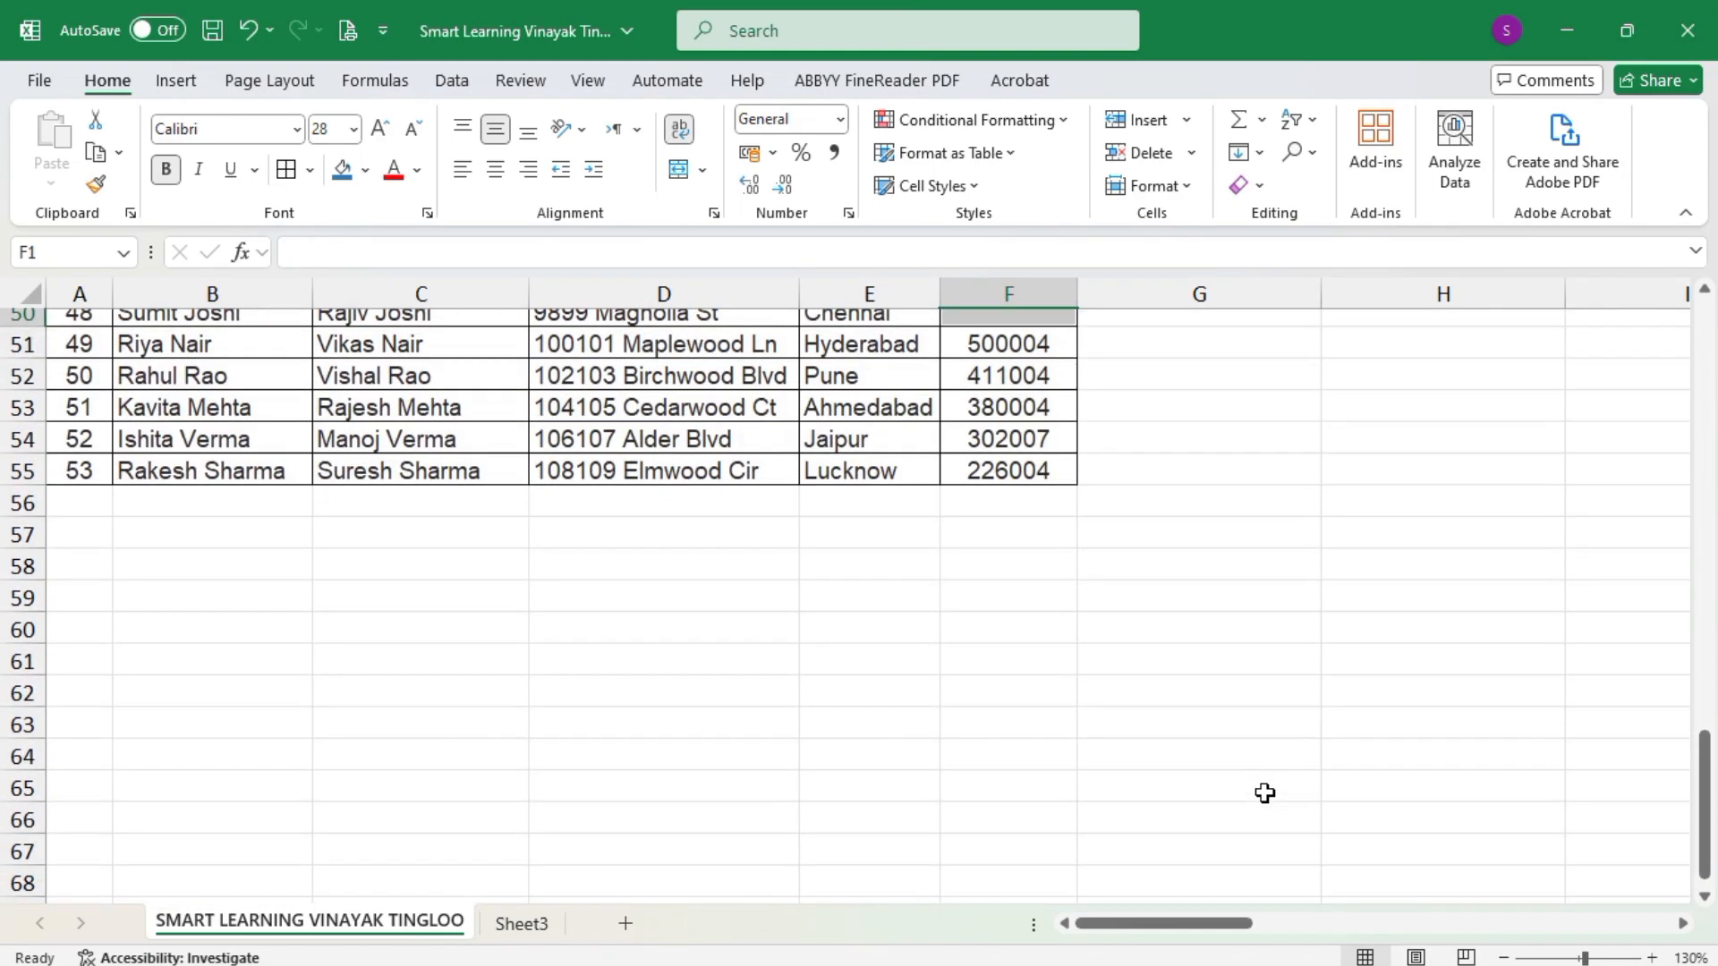
scroll(1204, 713, "up", 4)
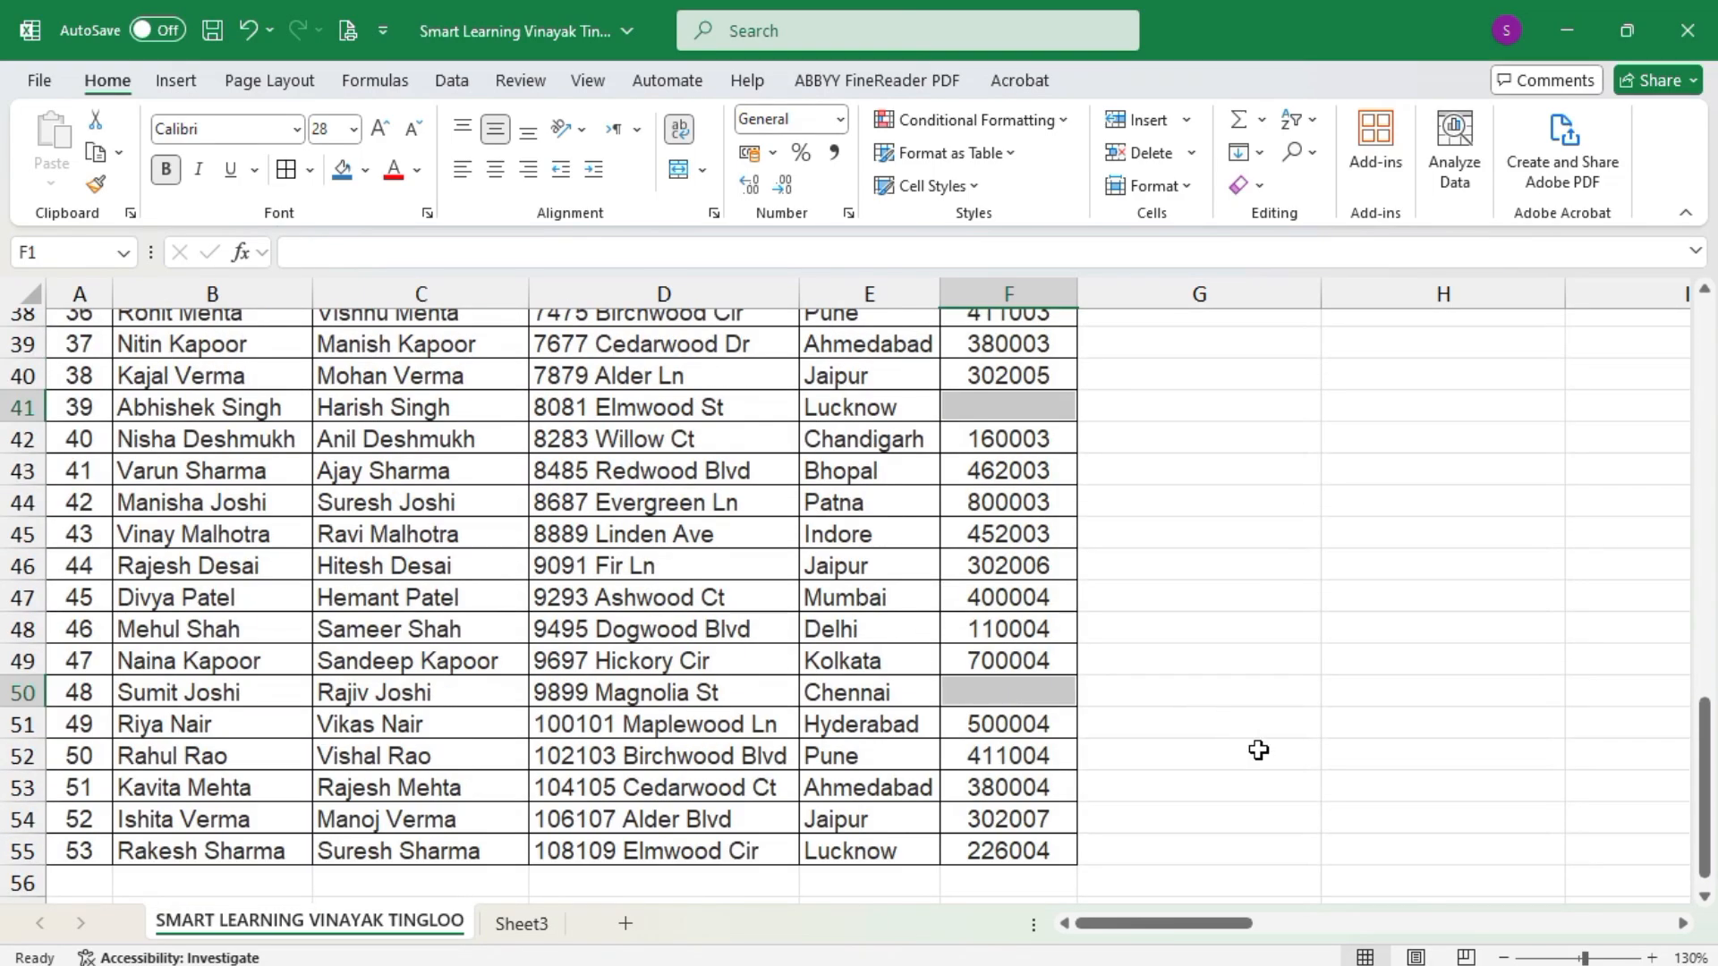
scroll(1258, 750, "up", 12)
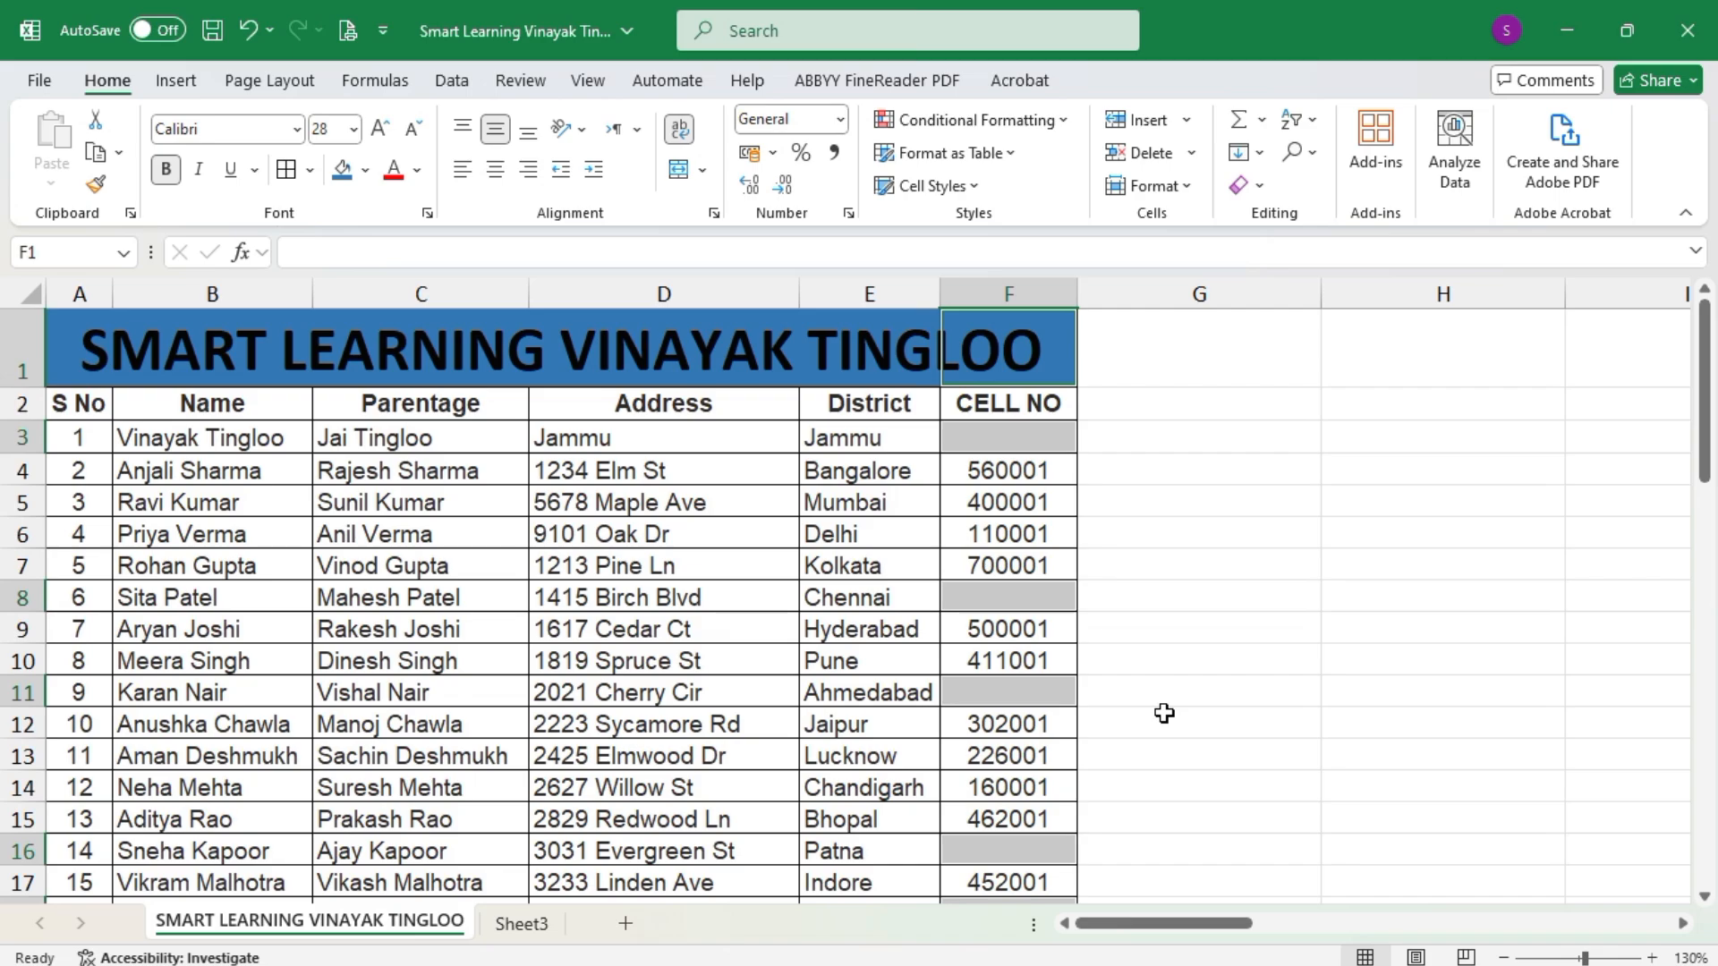
left_click(1164, 714)
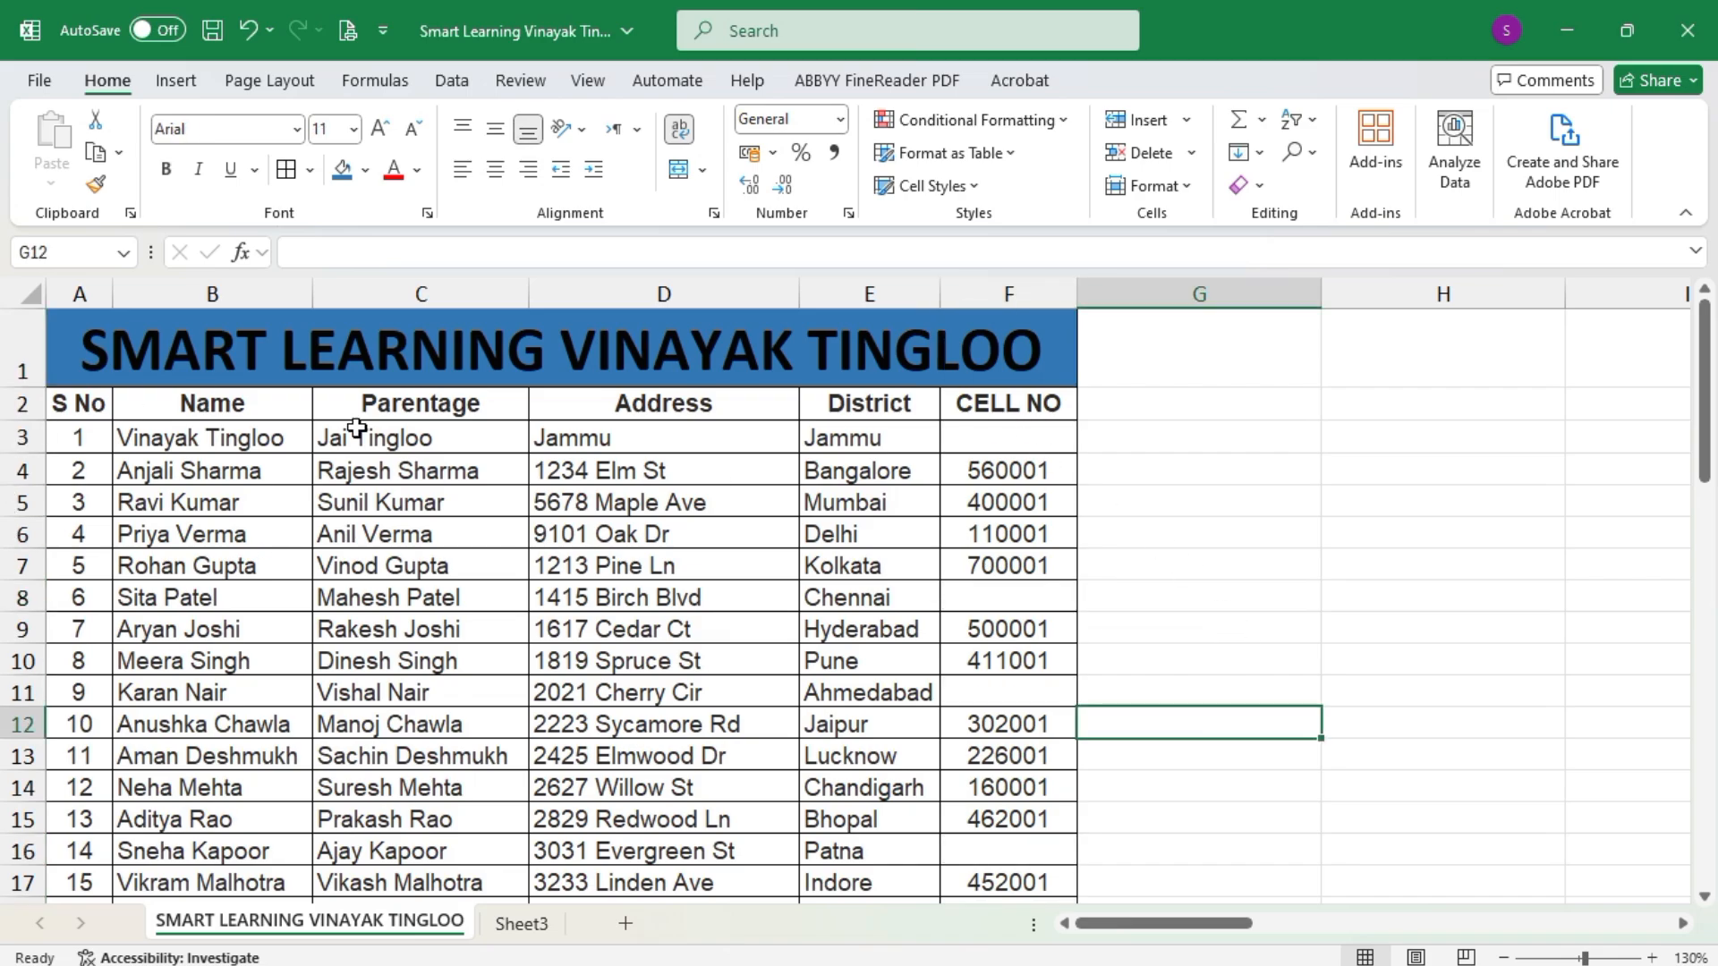
Clear the CELL NO values in the range F24:F35
scroll(434, 488, "down", 15)
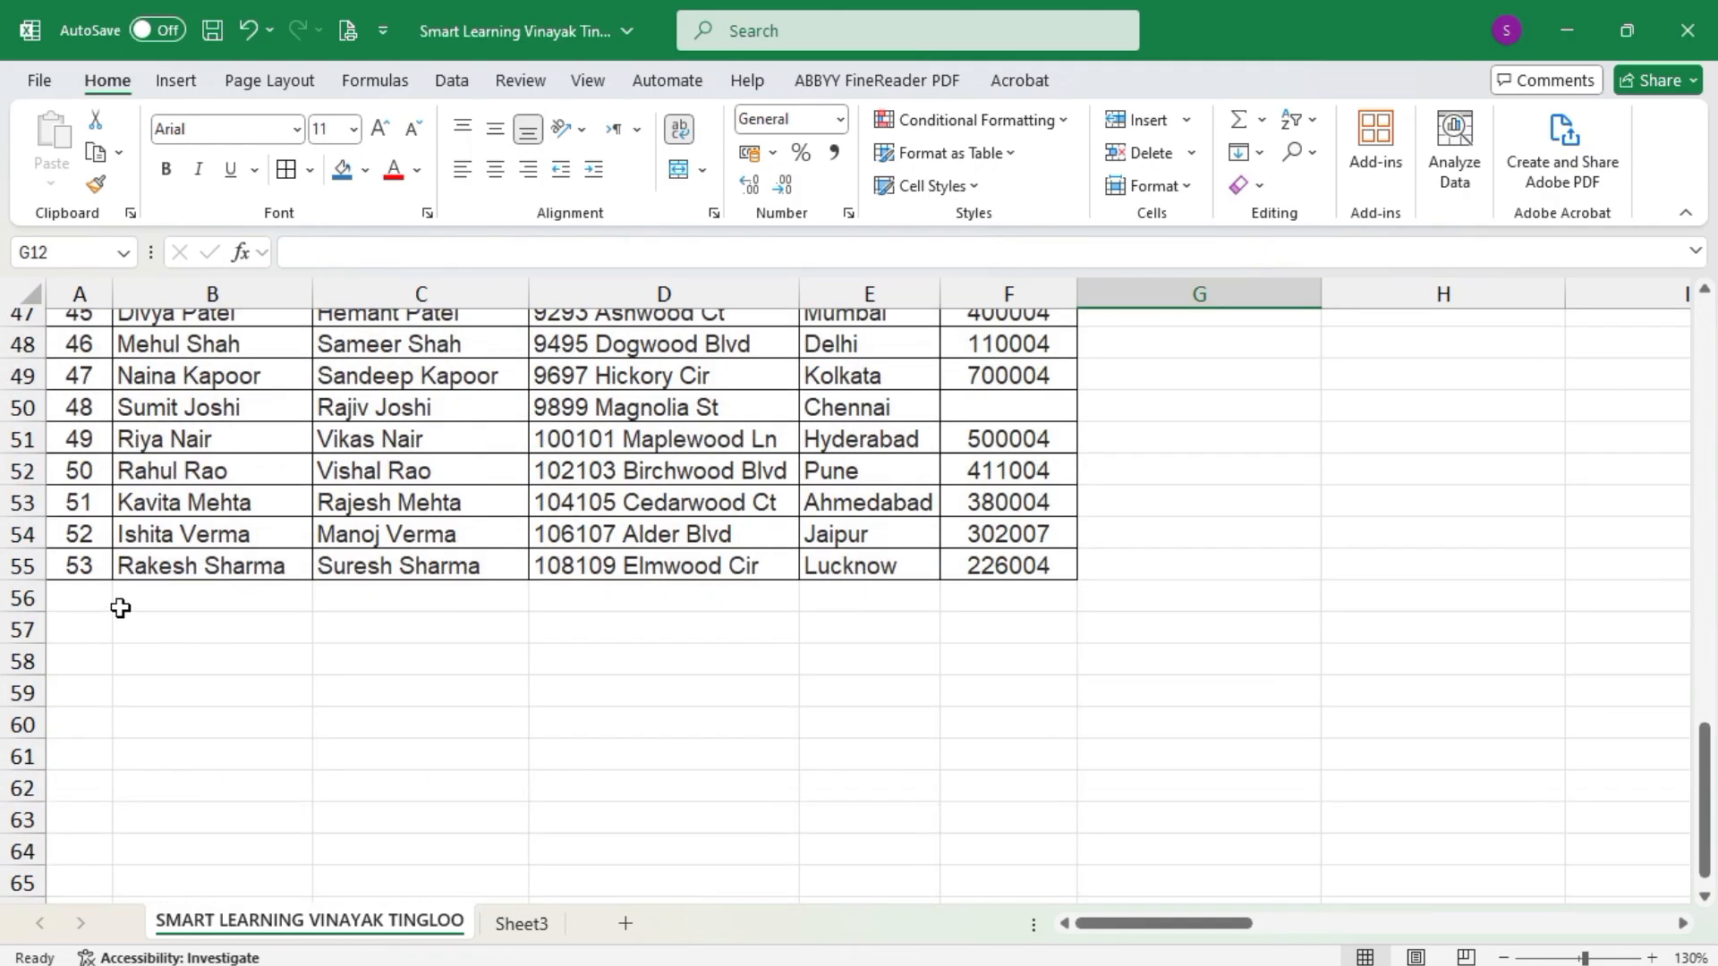
scroll(910, 708, "up", 15)
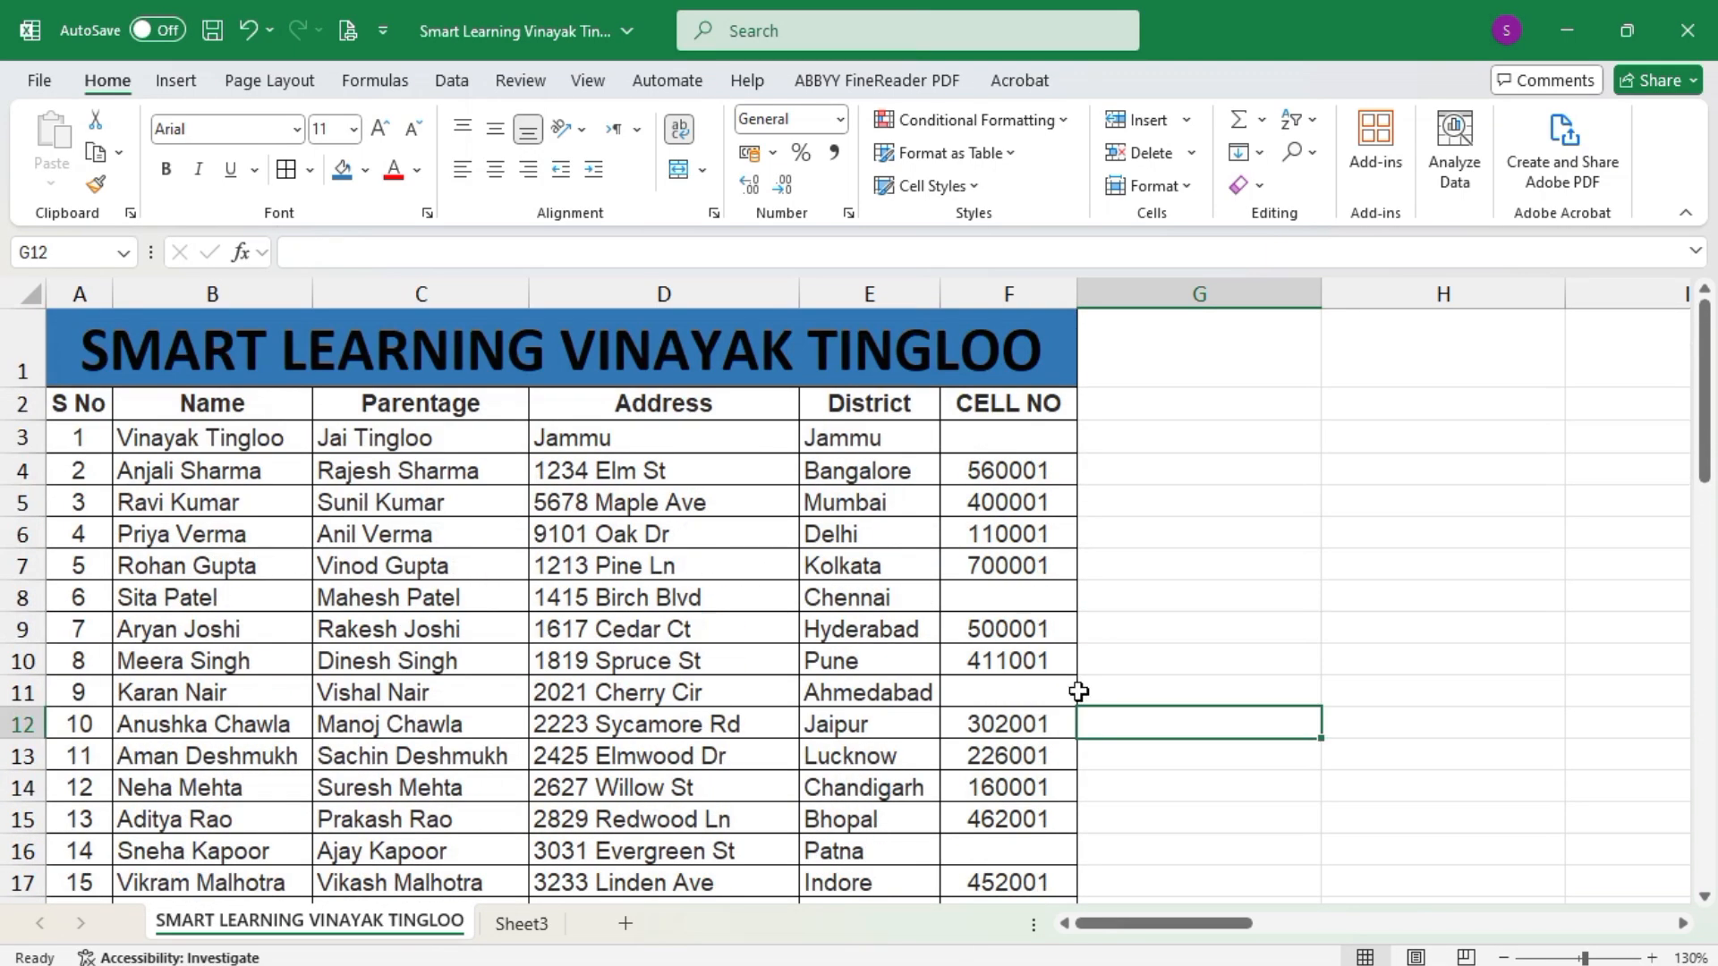
scroll(1082, 691, "down", 5)
left_click_drag(1011, 534, 1018, 883)
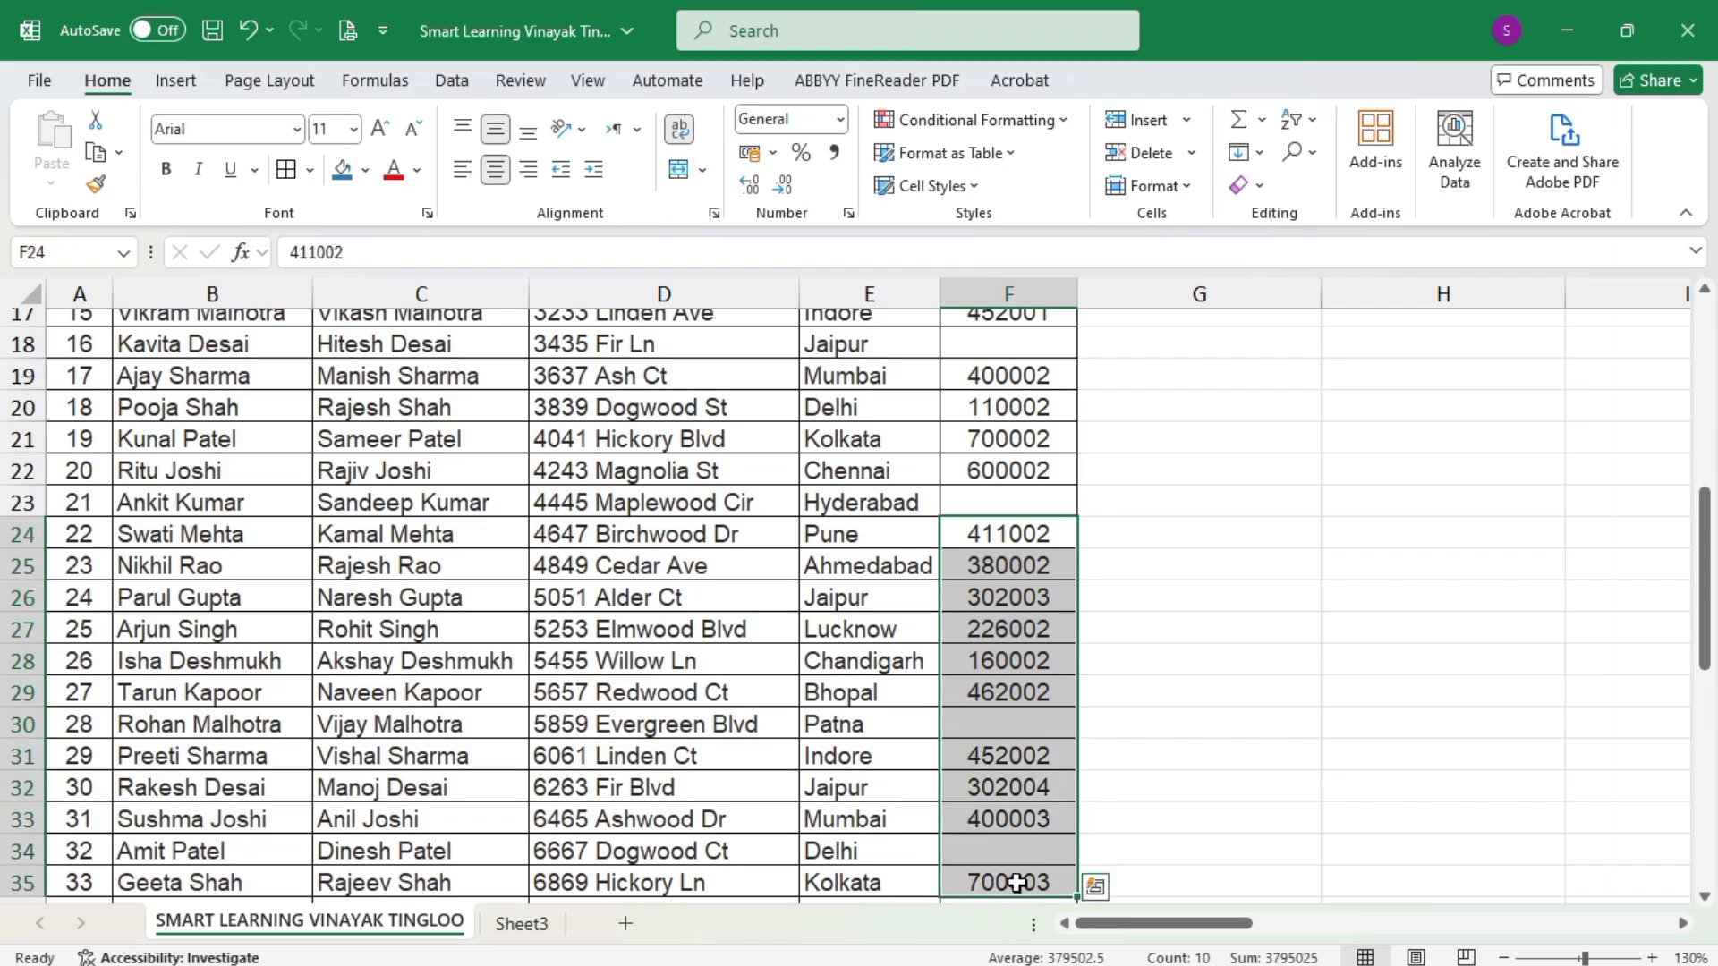
key("Delete")
scroll(1017, 883, "up", 5)
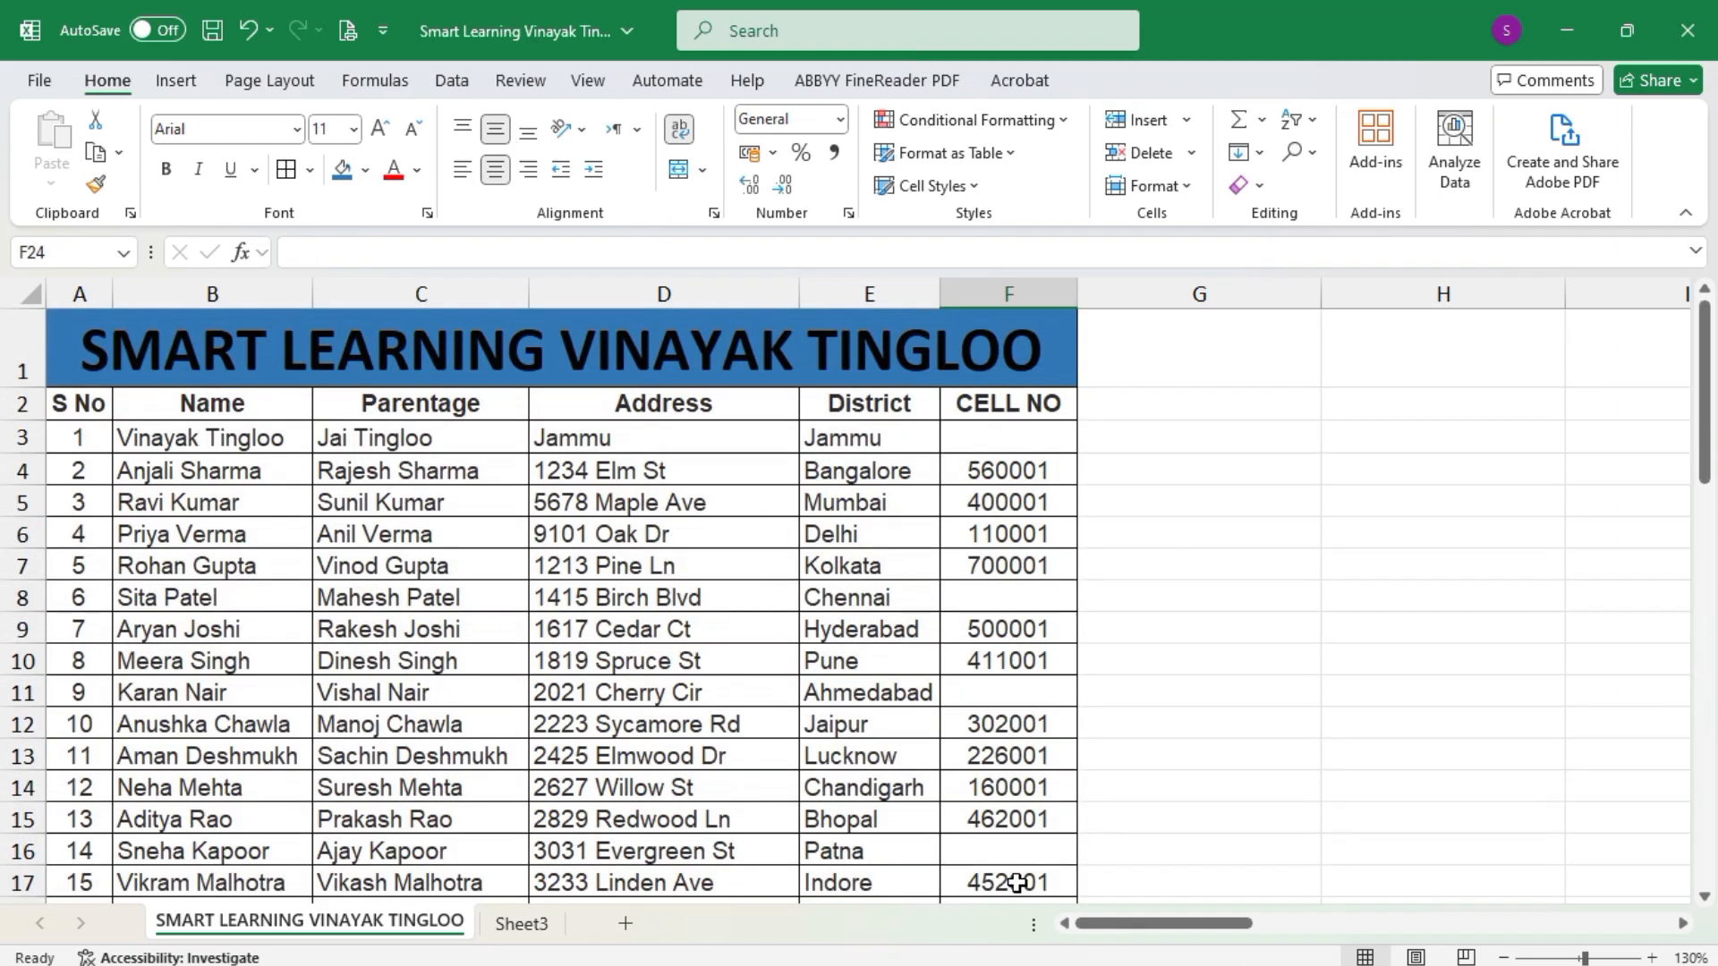
left_click(1200, 726)
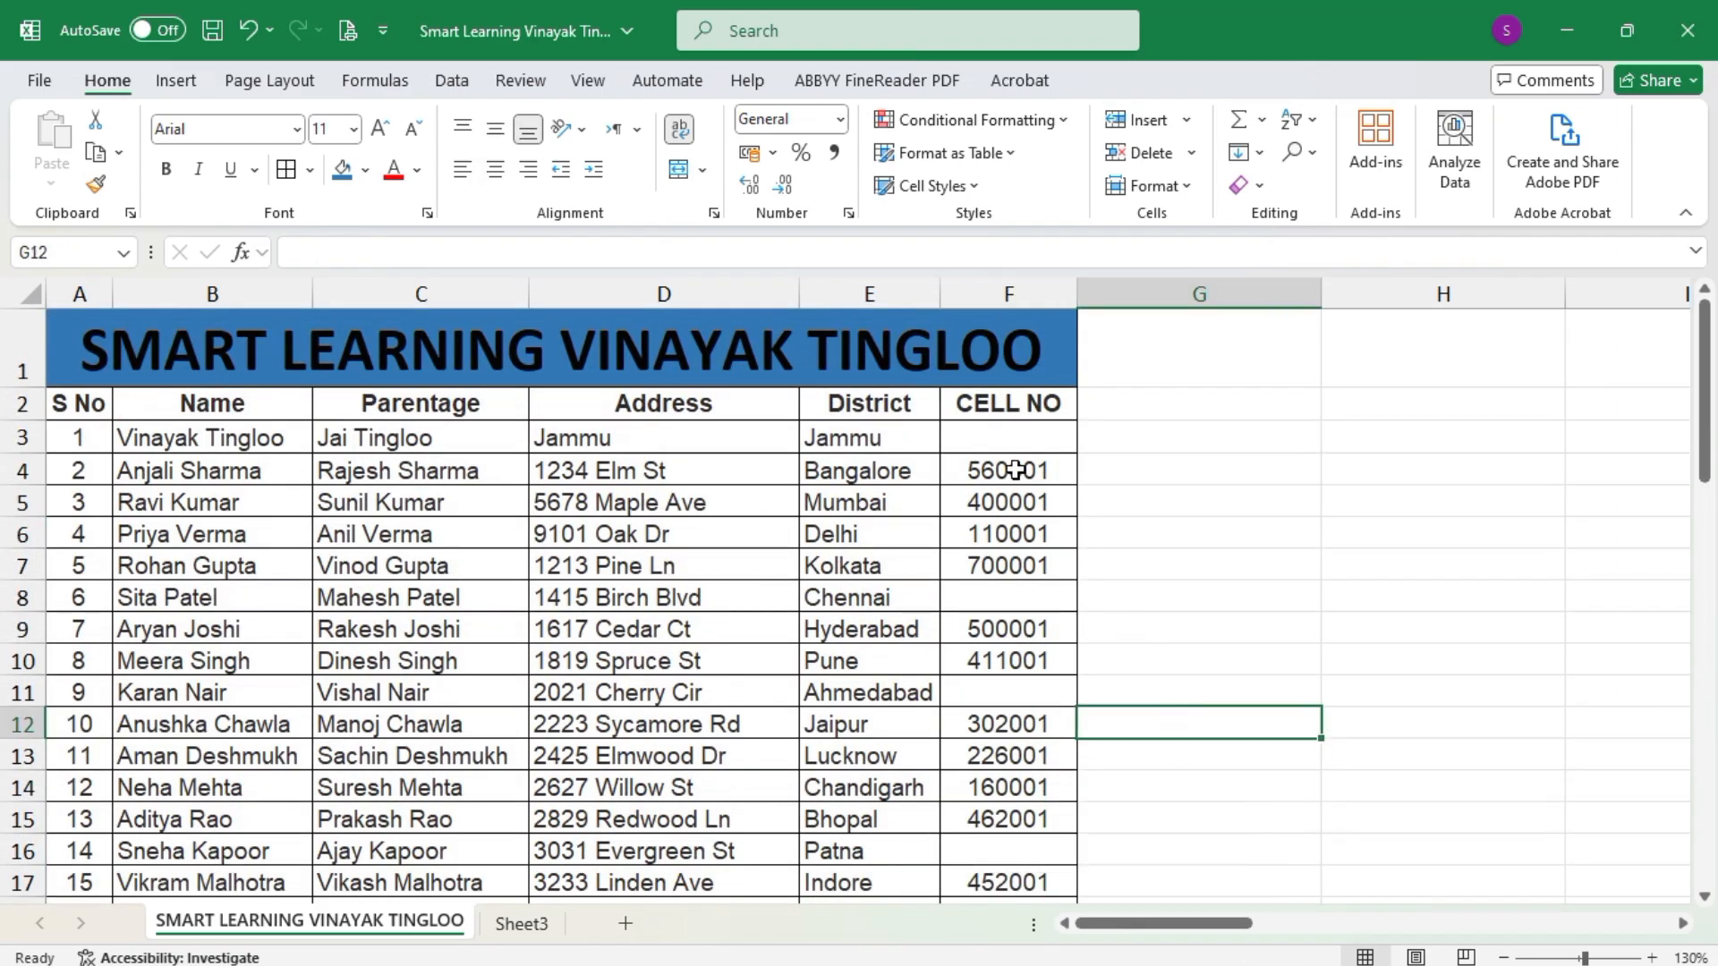
Add filters to header row 2 and filter the CELL NO column to show only the blank rows
left_click(18, 402)
key("ctrl+shift+l")
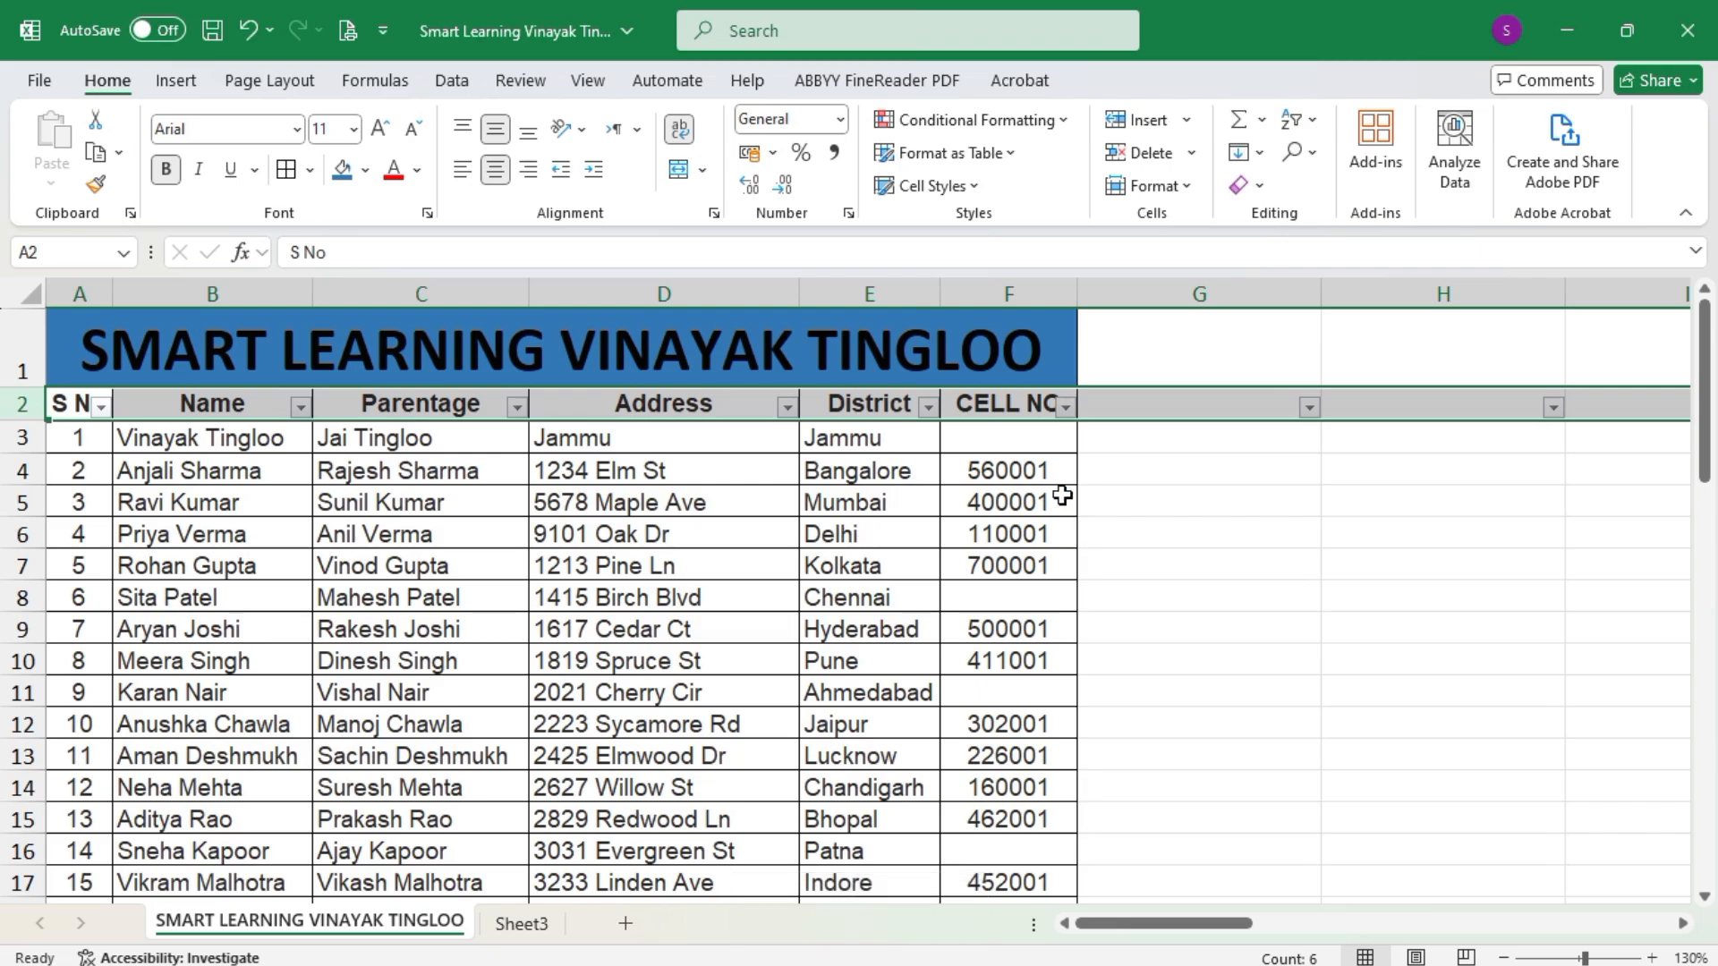
left_click(1065, 406)
left_click(841, 704)
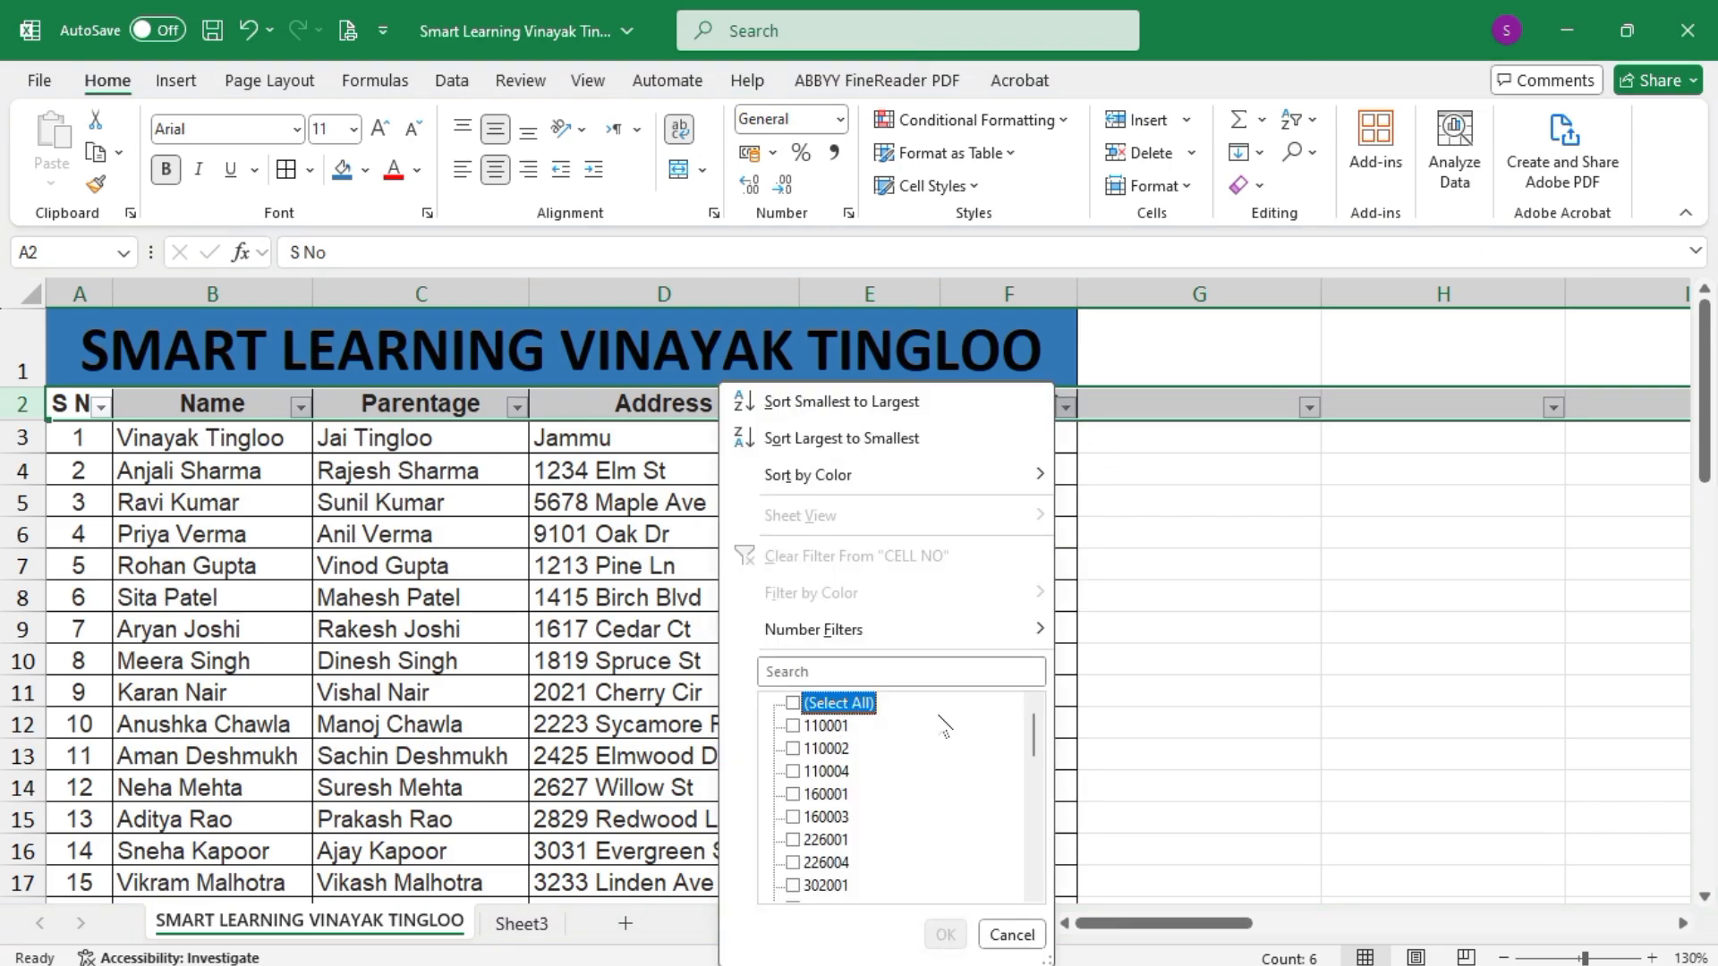
scroll(976, 721, "down", 6)
scroll(877, 838, "down", 3)
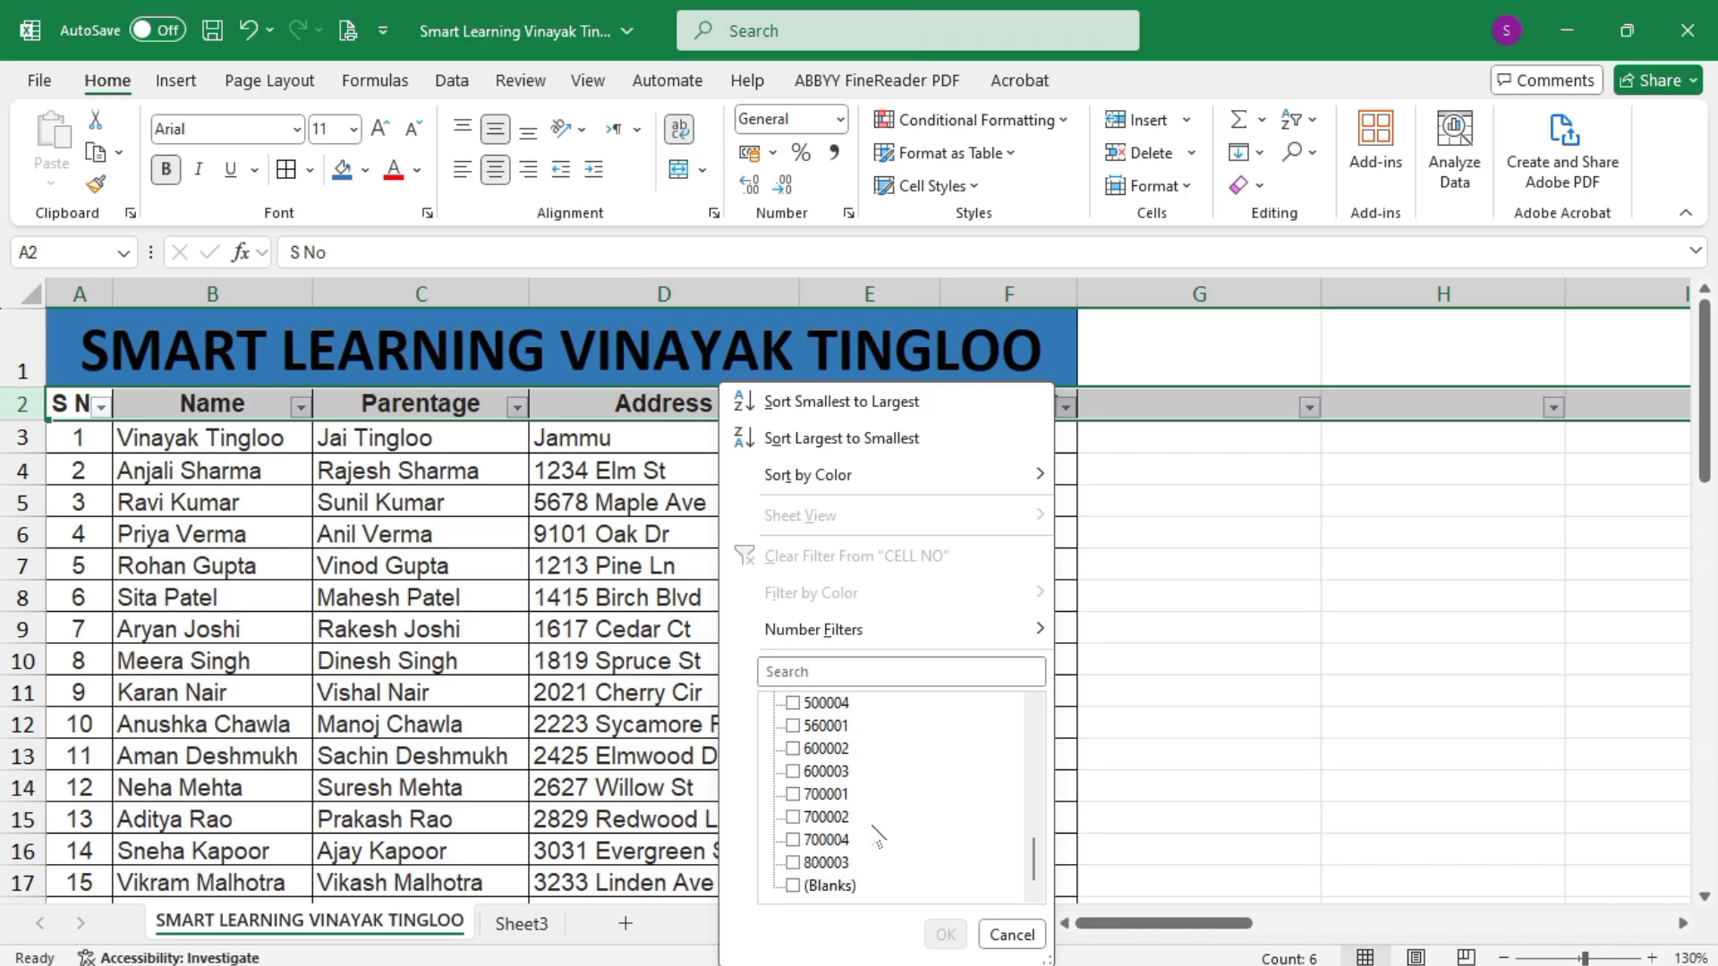
left_click(825, 893)
left_click(946, 934)
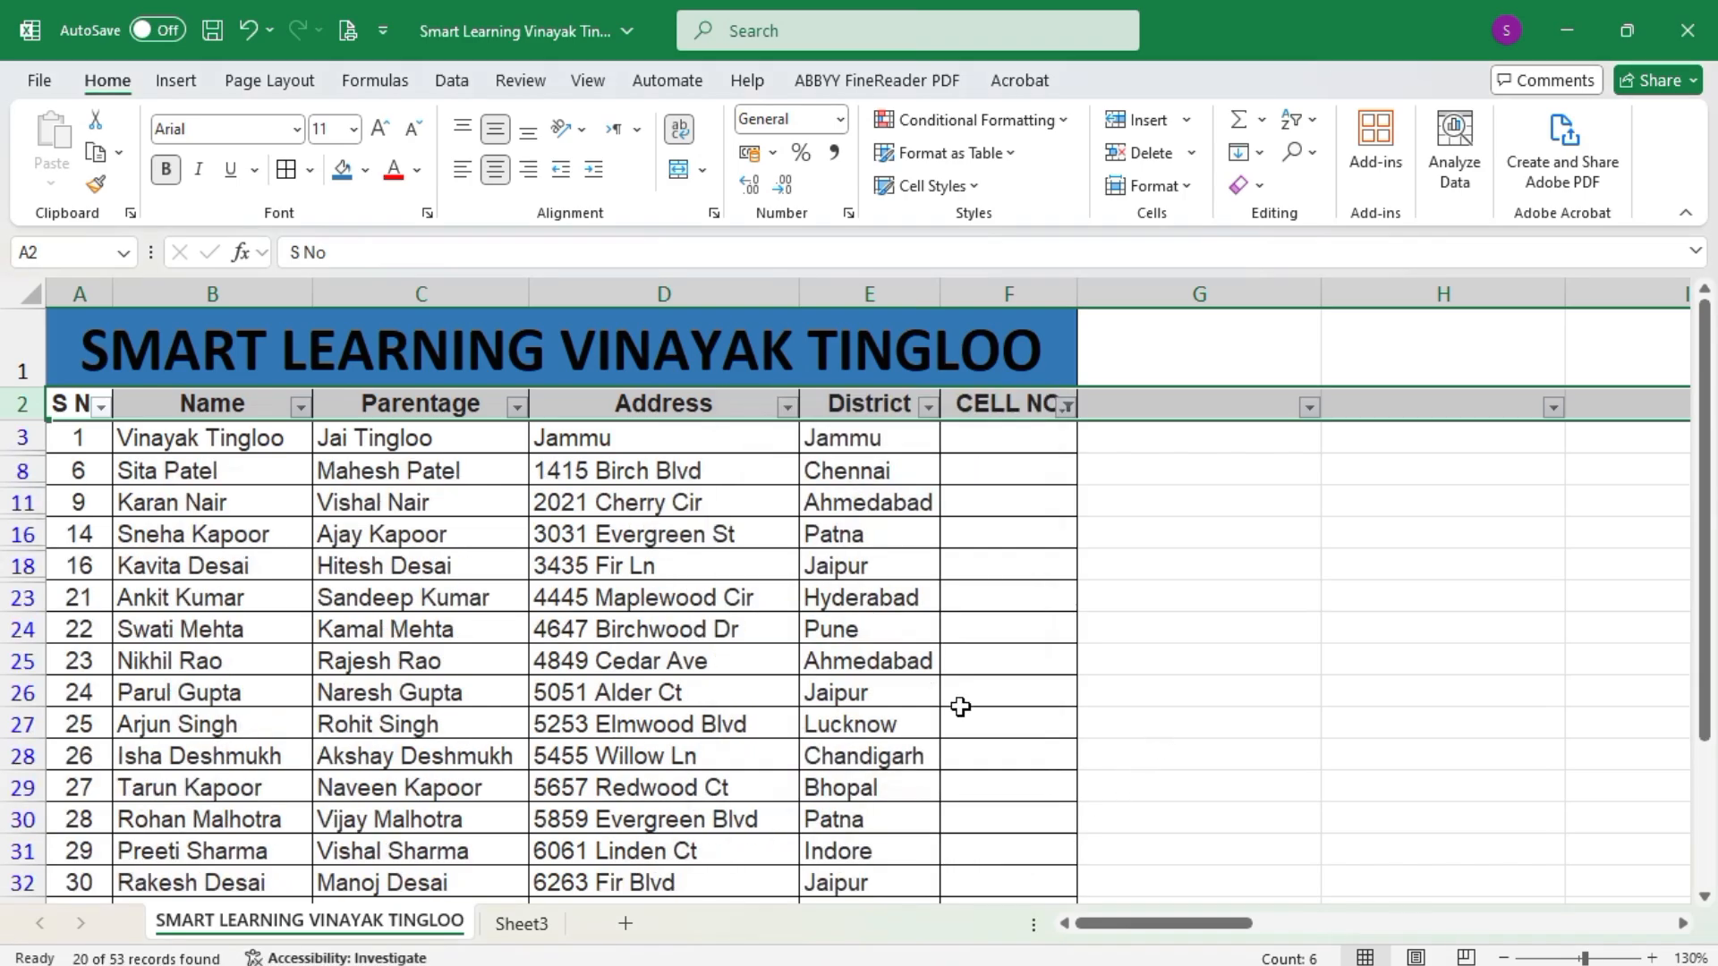
Select the filtered Name entries from B3 down to review the whole list, and remove the filters from row 2
left_click(193, 438)
key("ctrl+shift+Down")
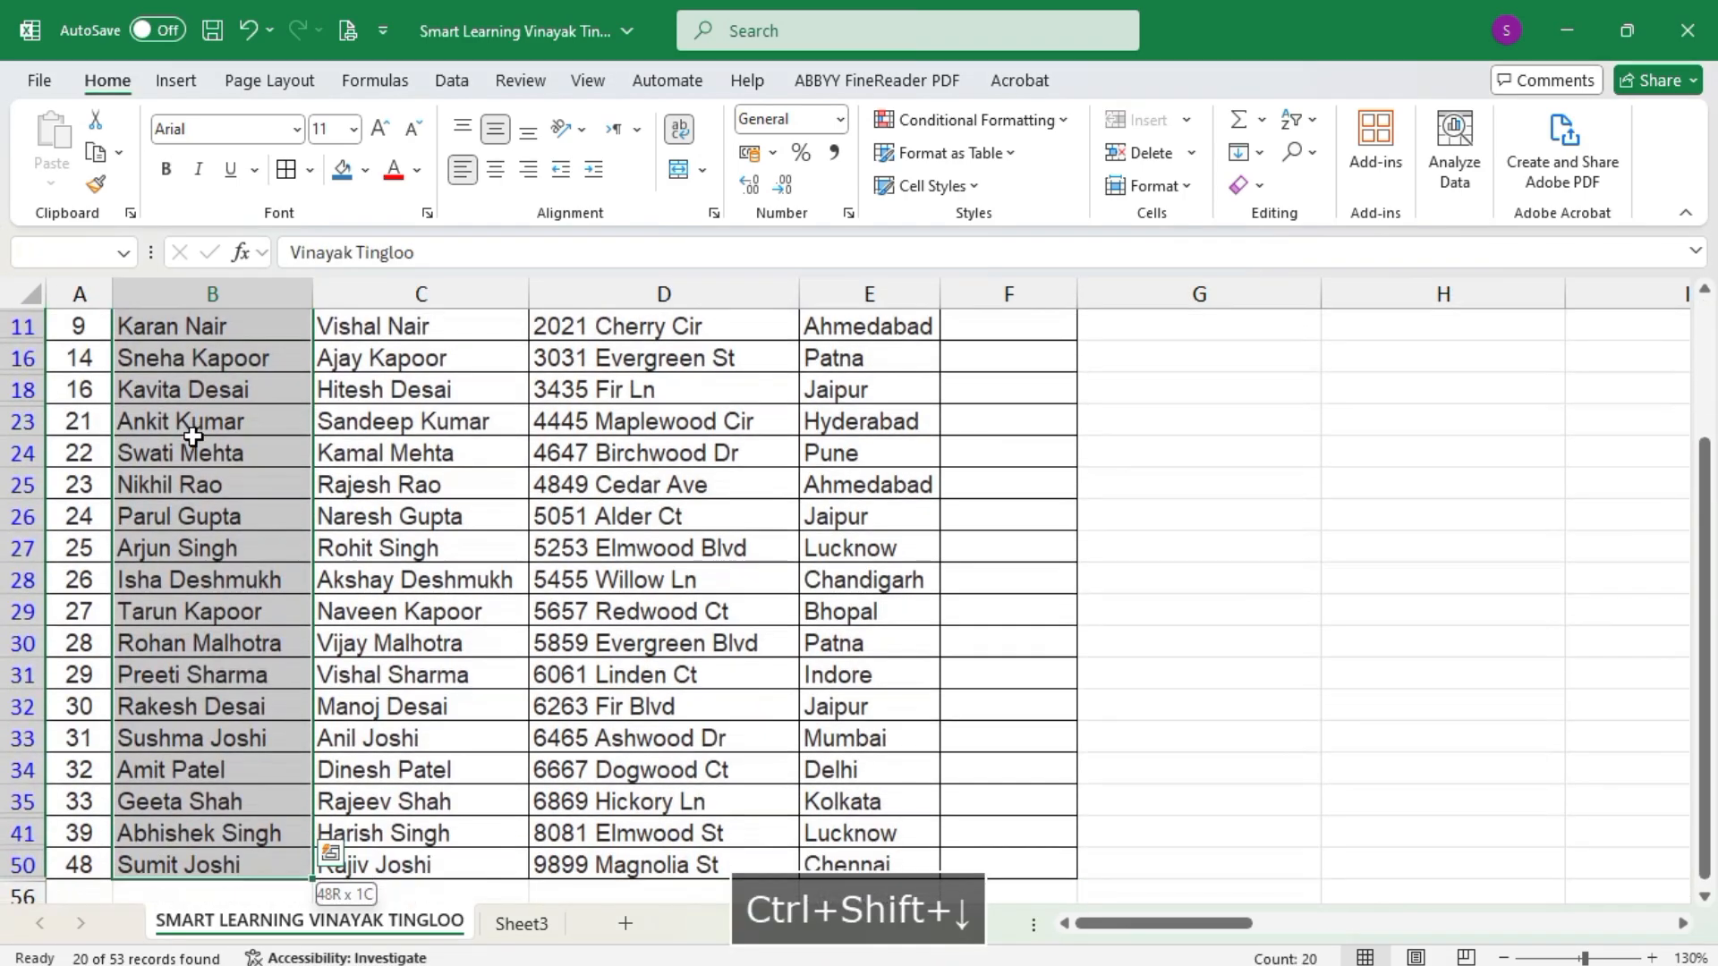
scroll(917, 501, "down", 2)
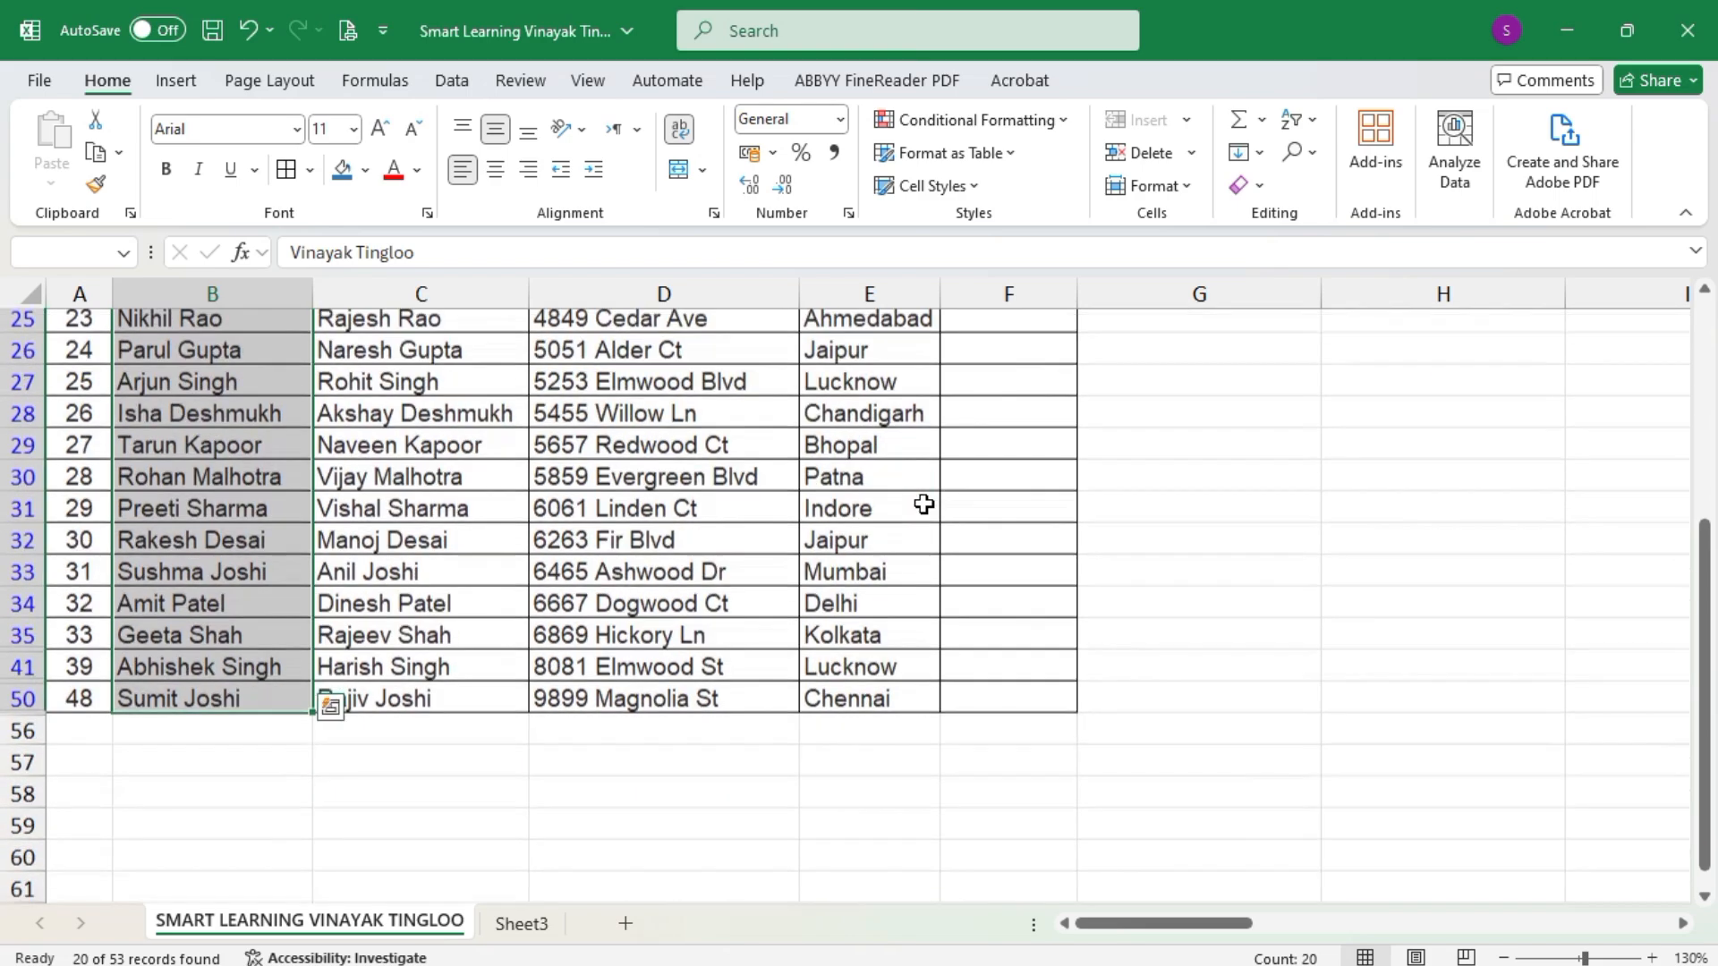
scroll(923, 504, "up", 4)
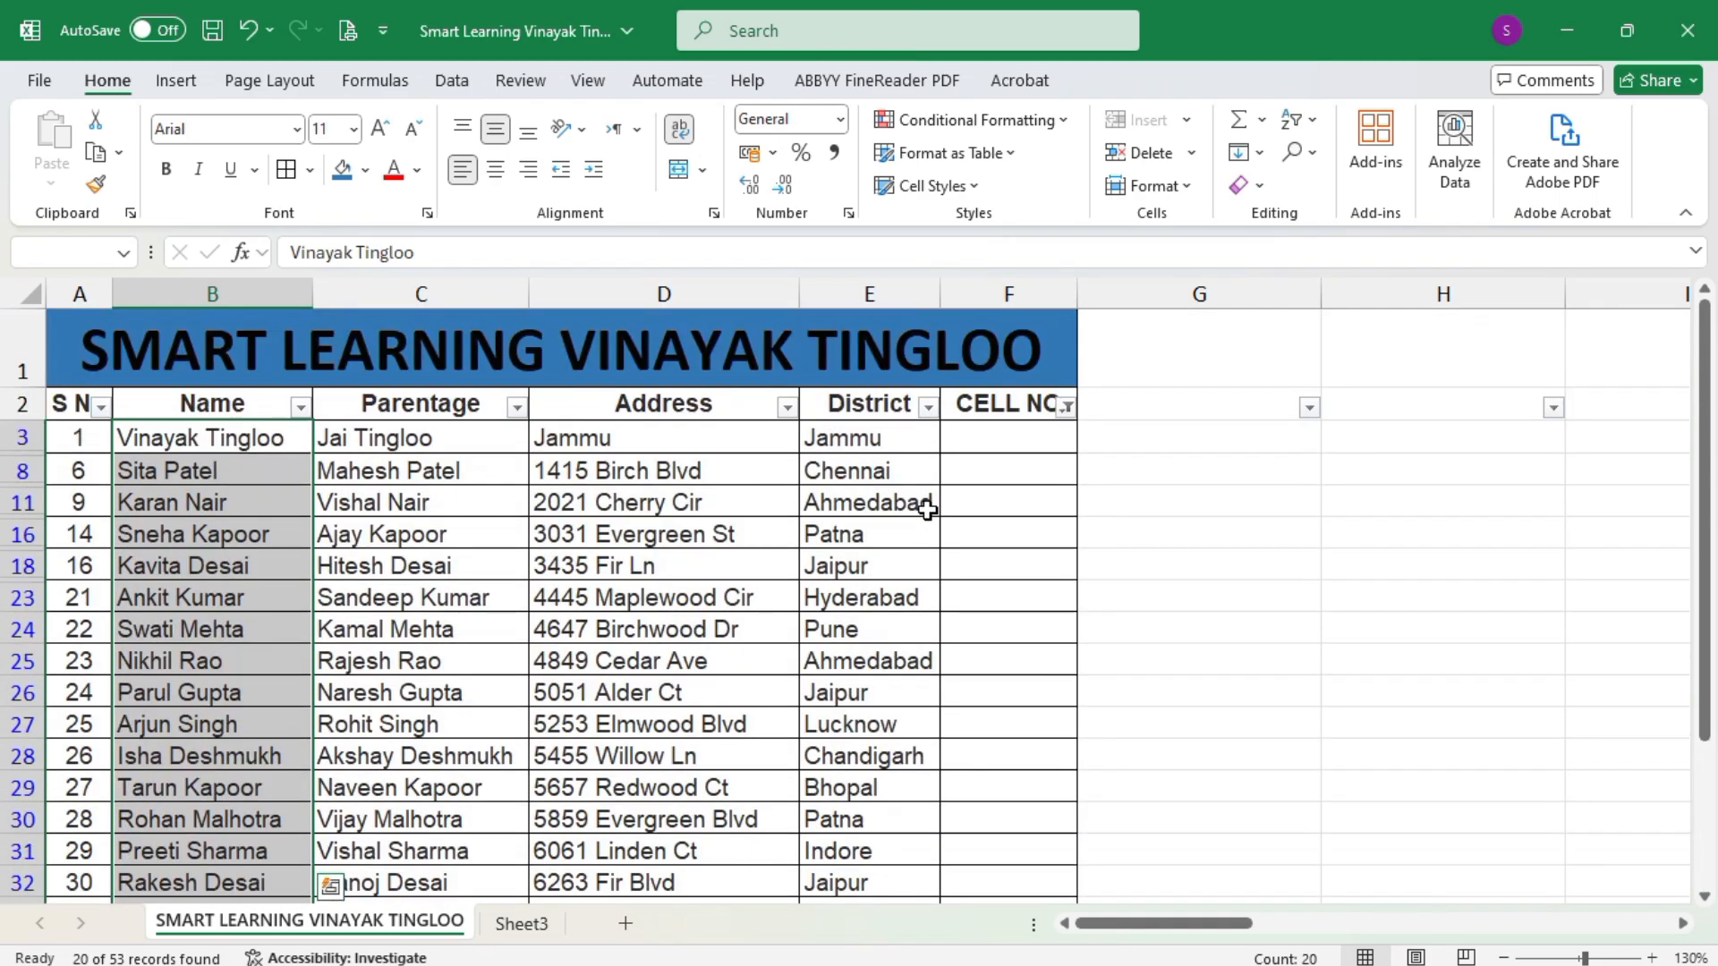
left_click(23, 405)
key("ctrl+shift+l")
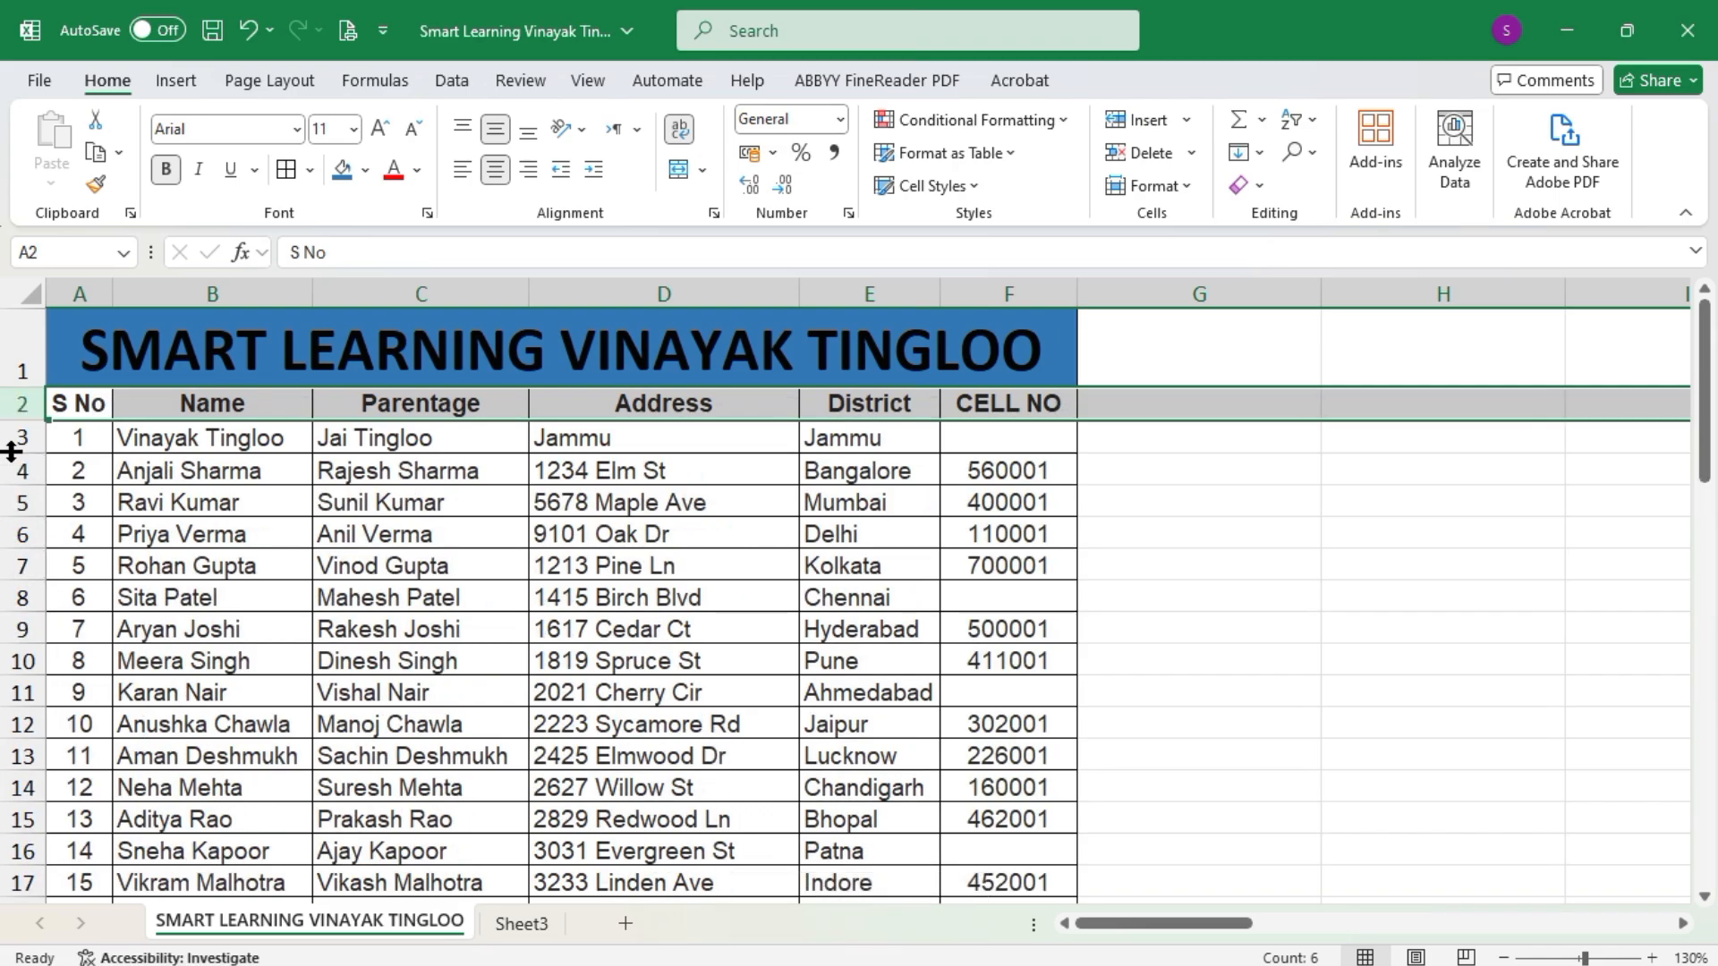
Enter the label REM. in cell G1
left_click(1226, 369)
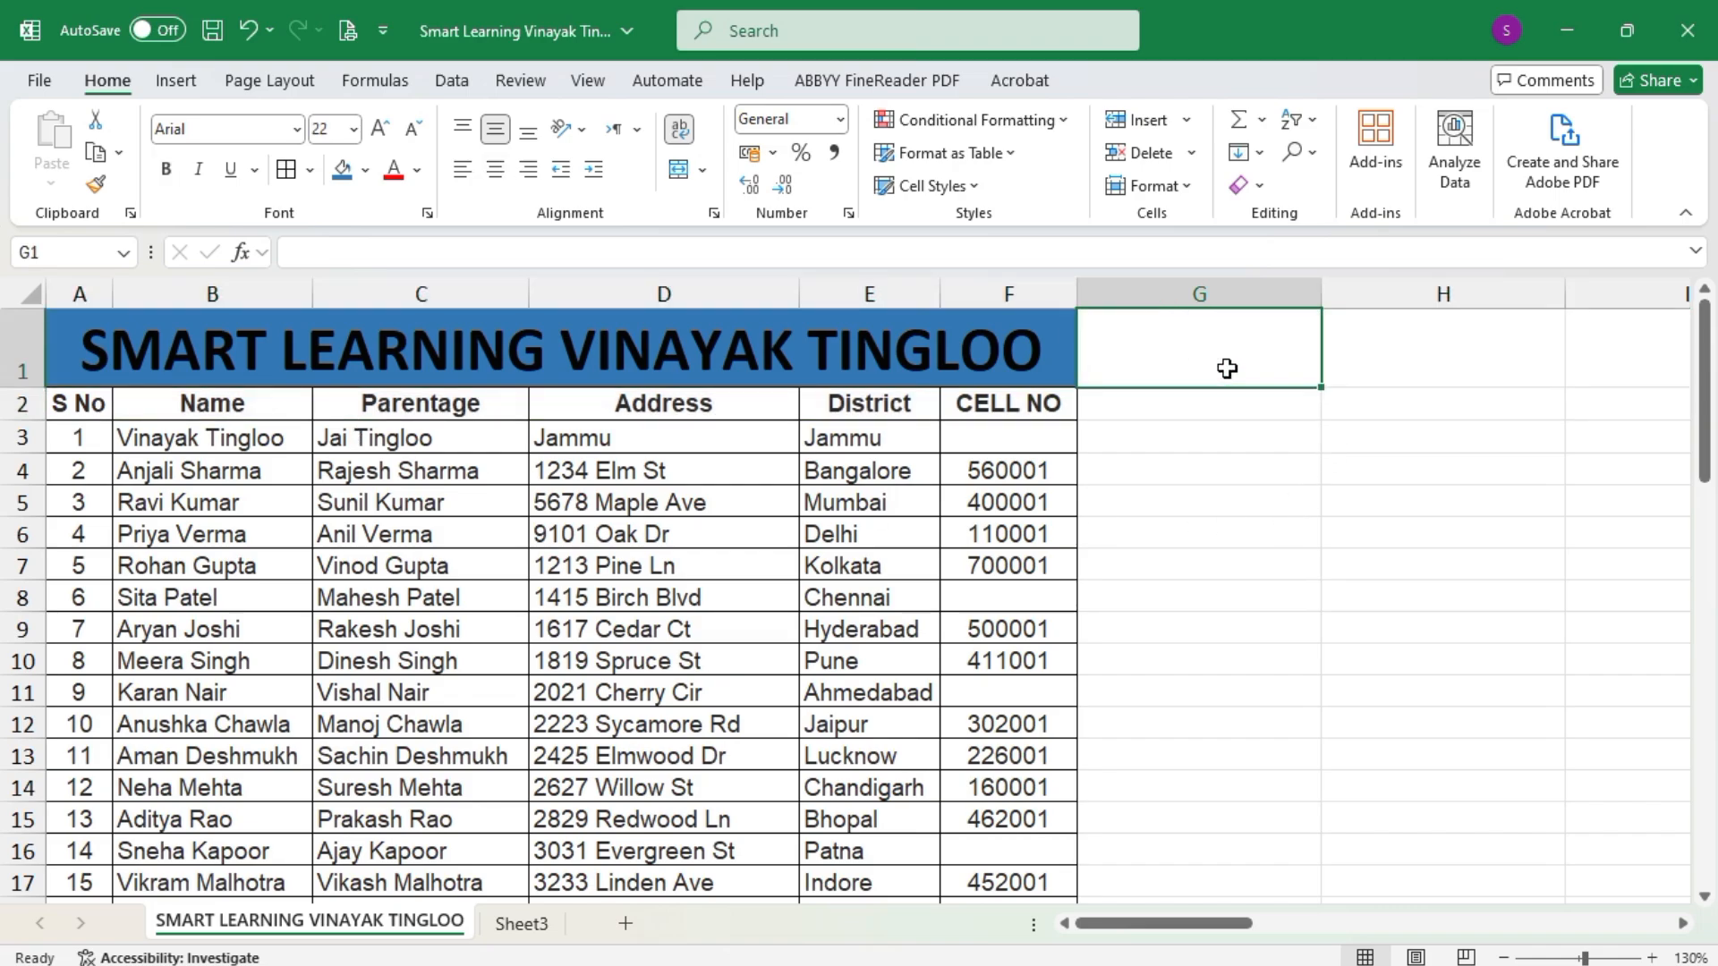
type("REM")
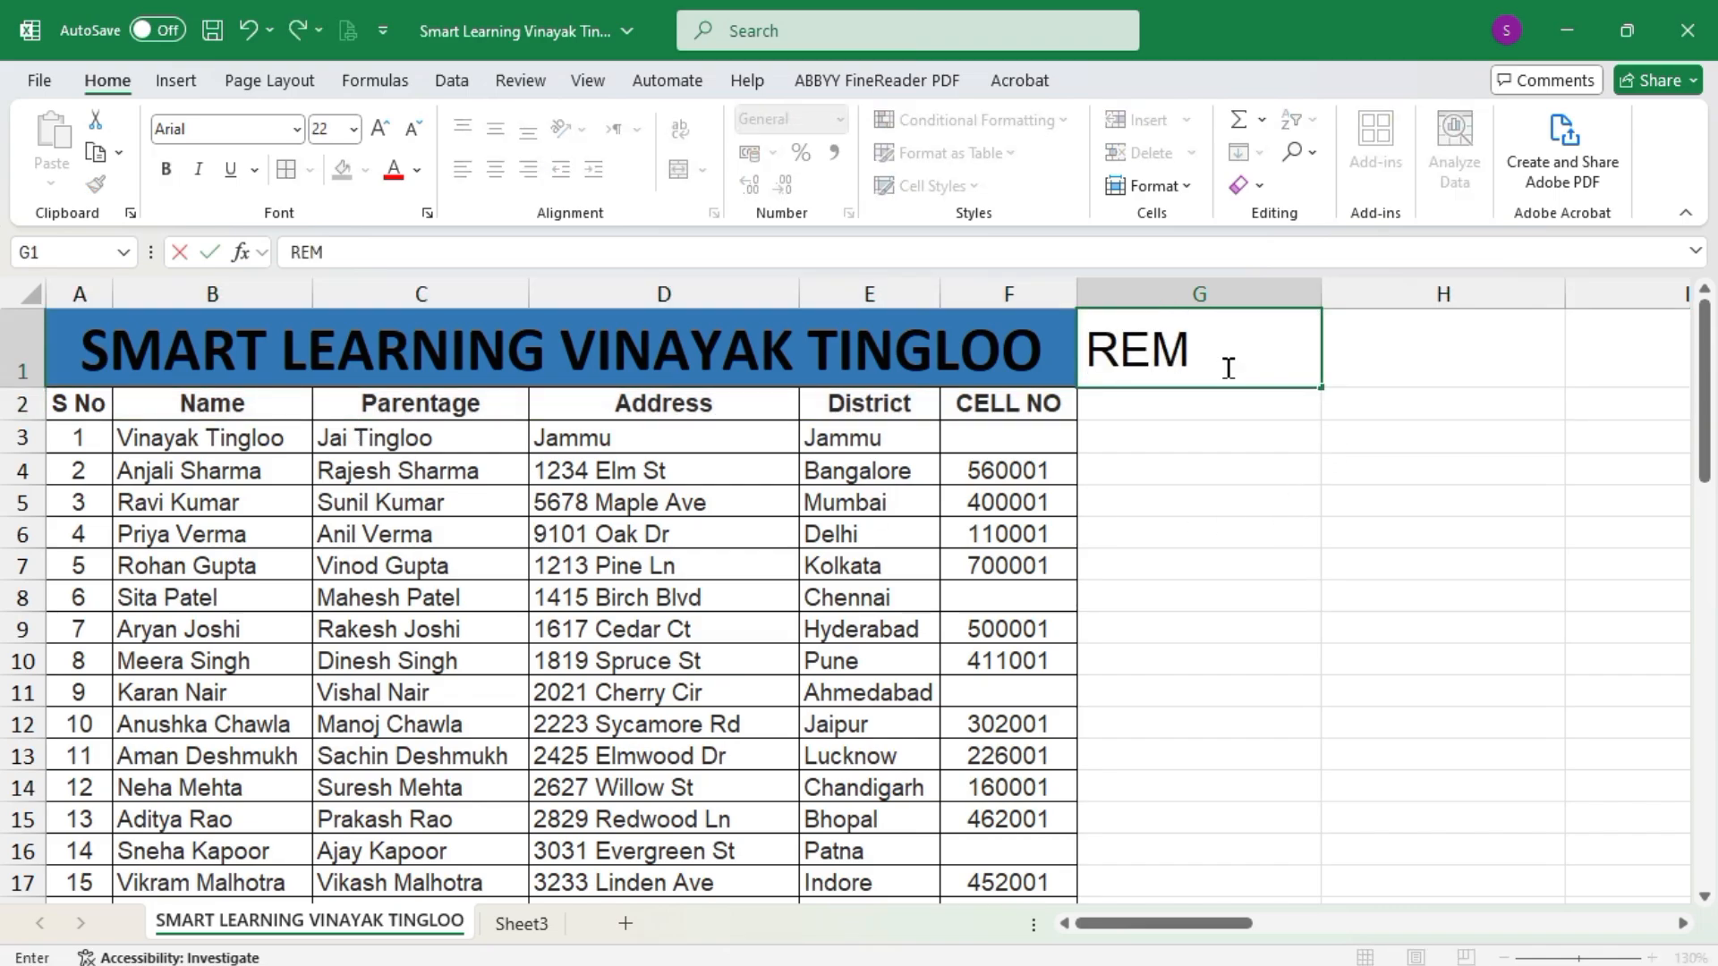
type(".")
key("Tab")
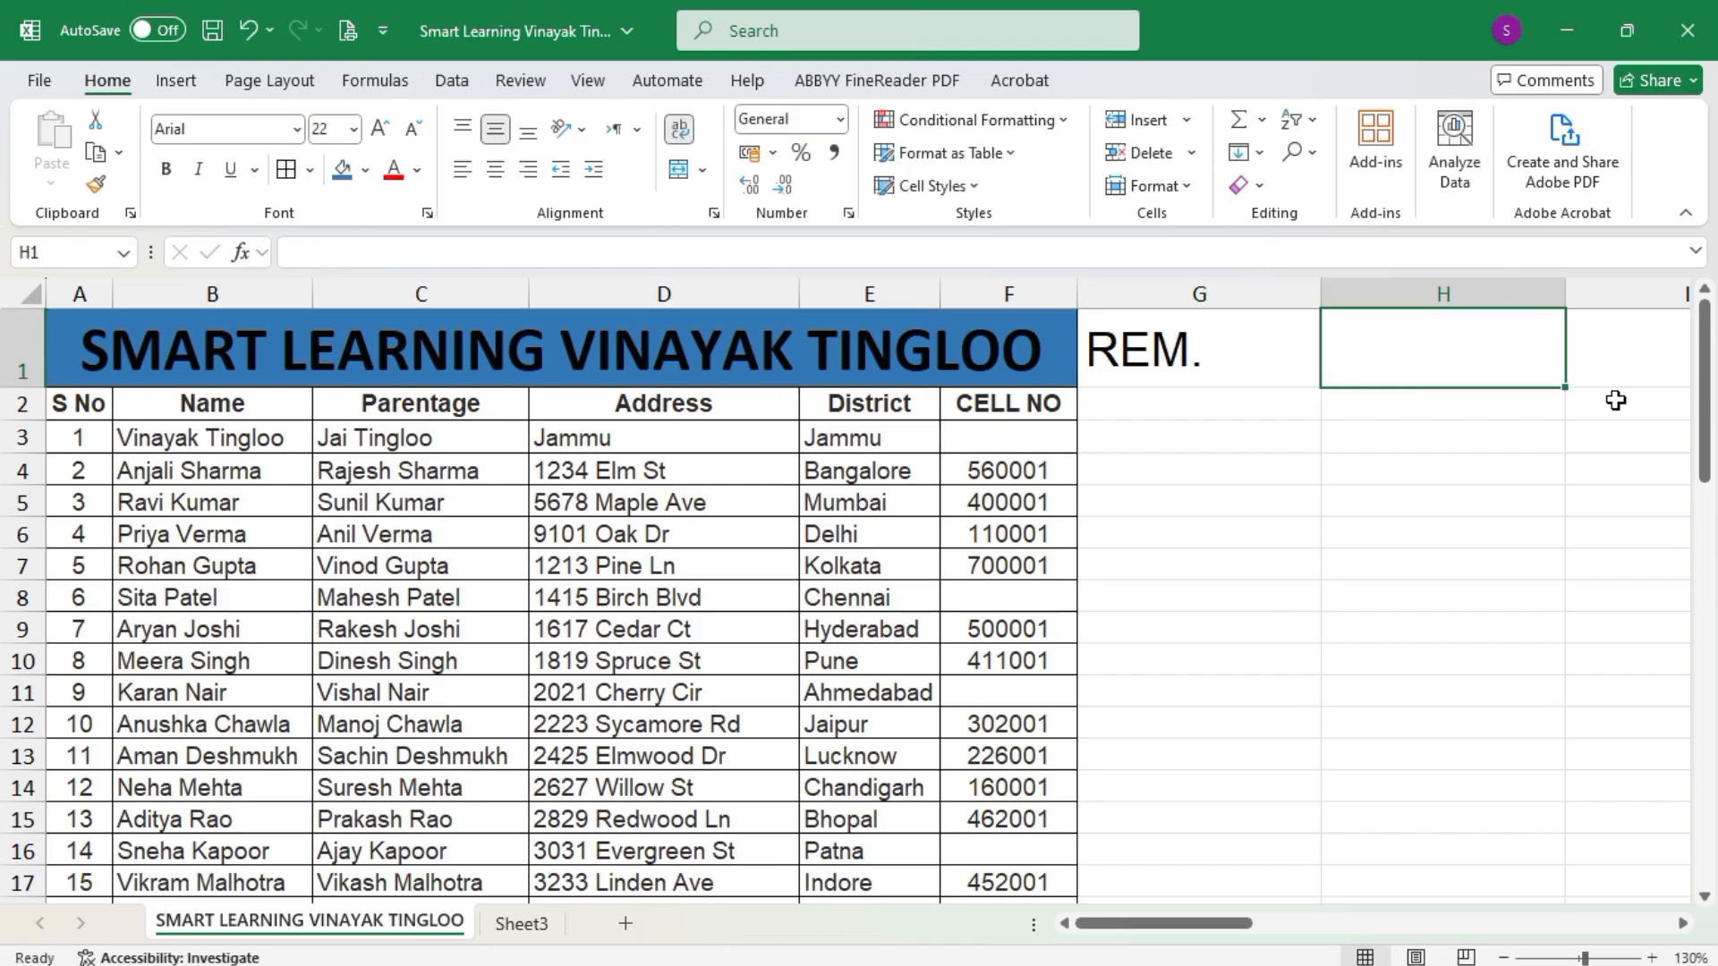
Enter the formula =COUNTBLANK(F3:F55) in cell H1 to count the blanks in the CELL NO column
type("=COUNTBL")
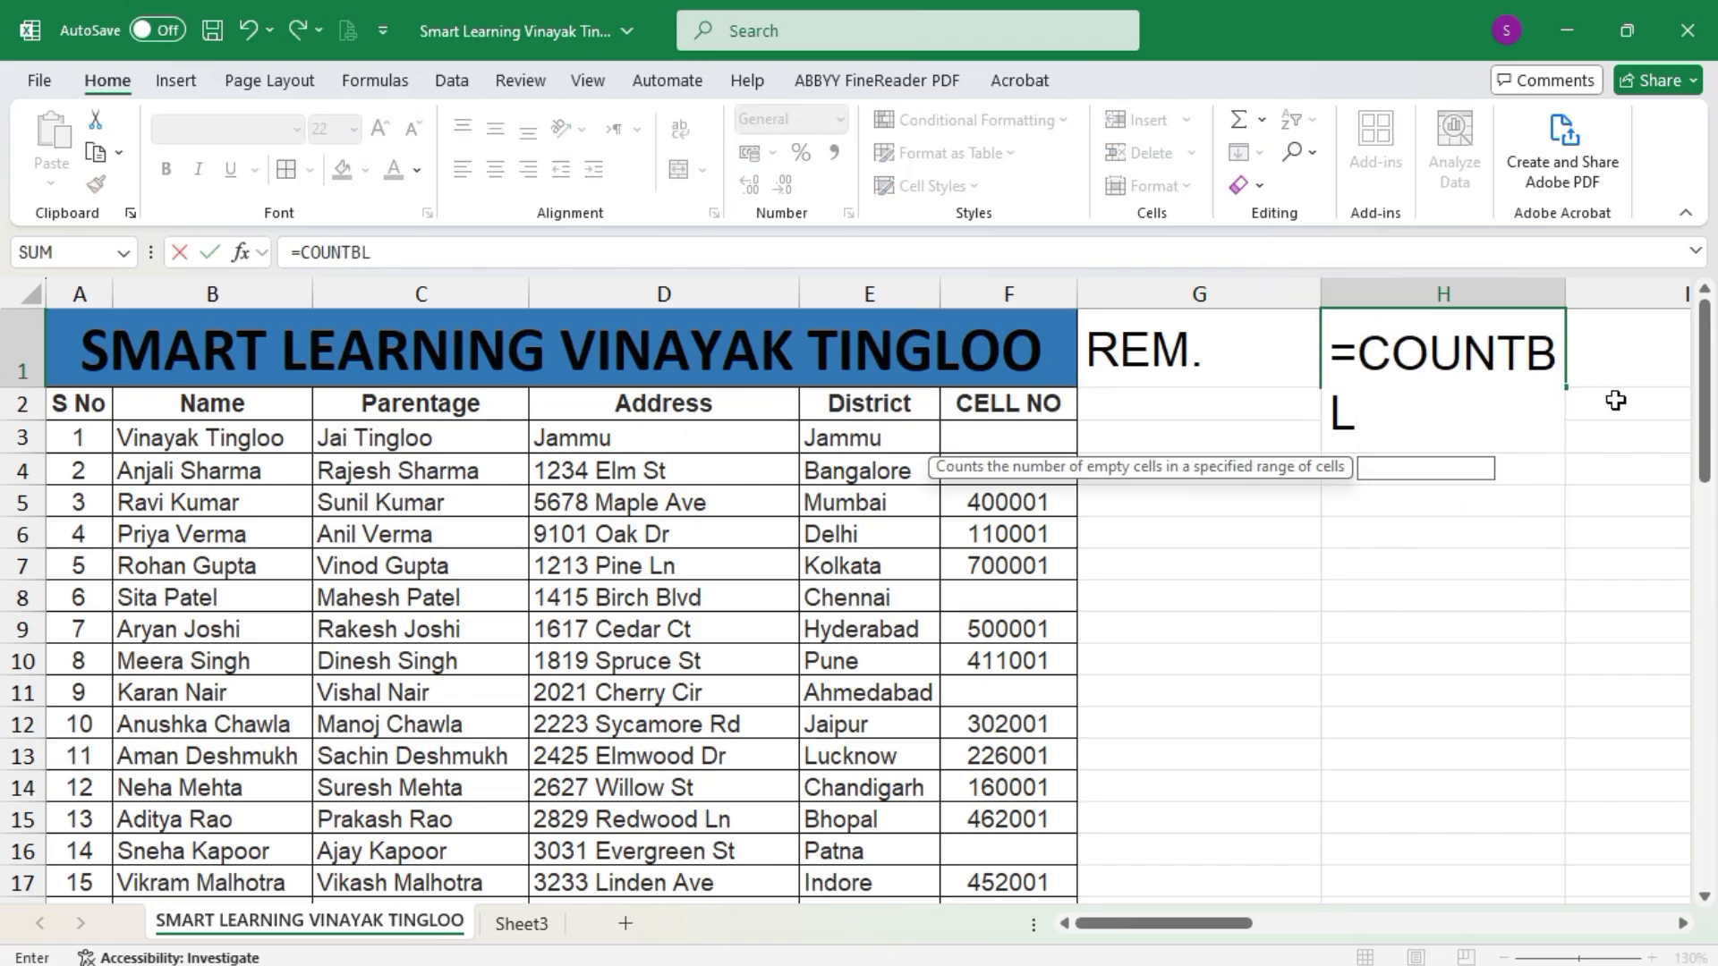
type("A")
key("Tab")
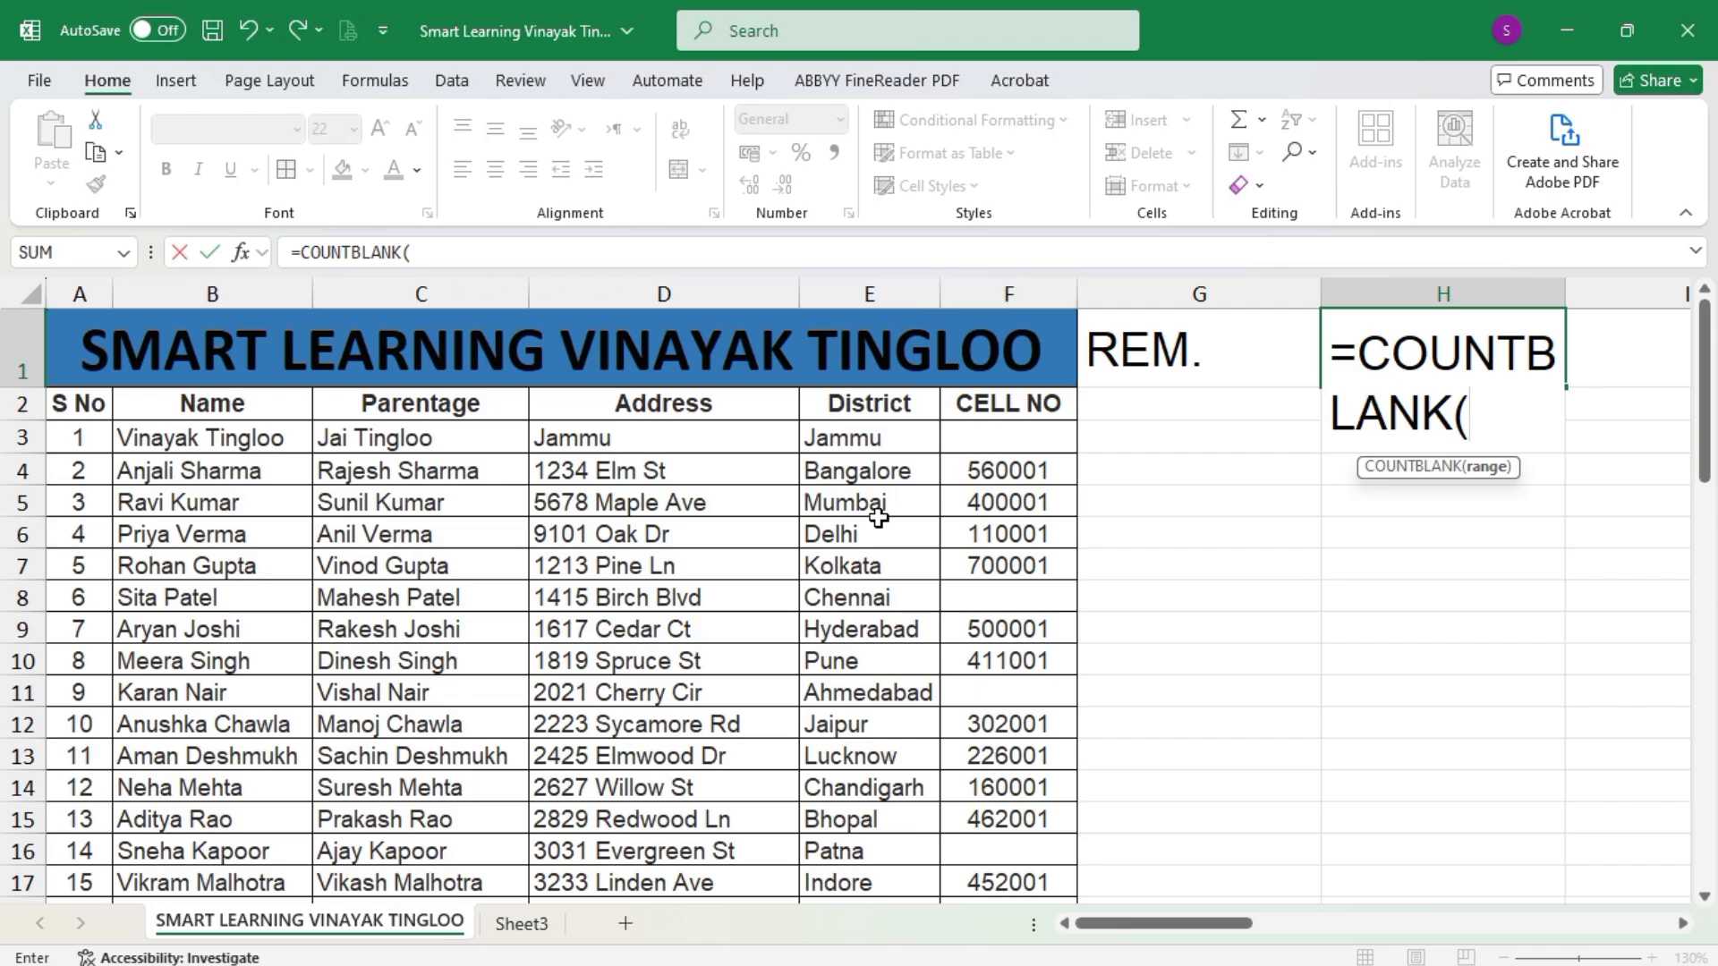
scroll(874, 443, "down", 5)
scroll(875, 443, "up", 5)
left_click(184, 438)
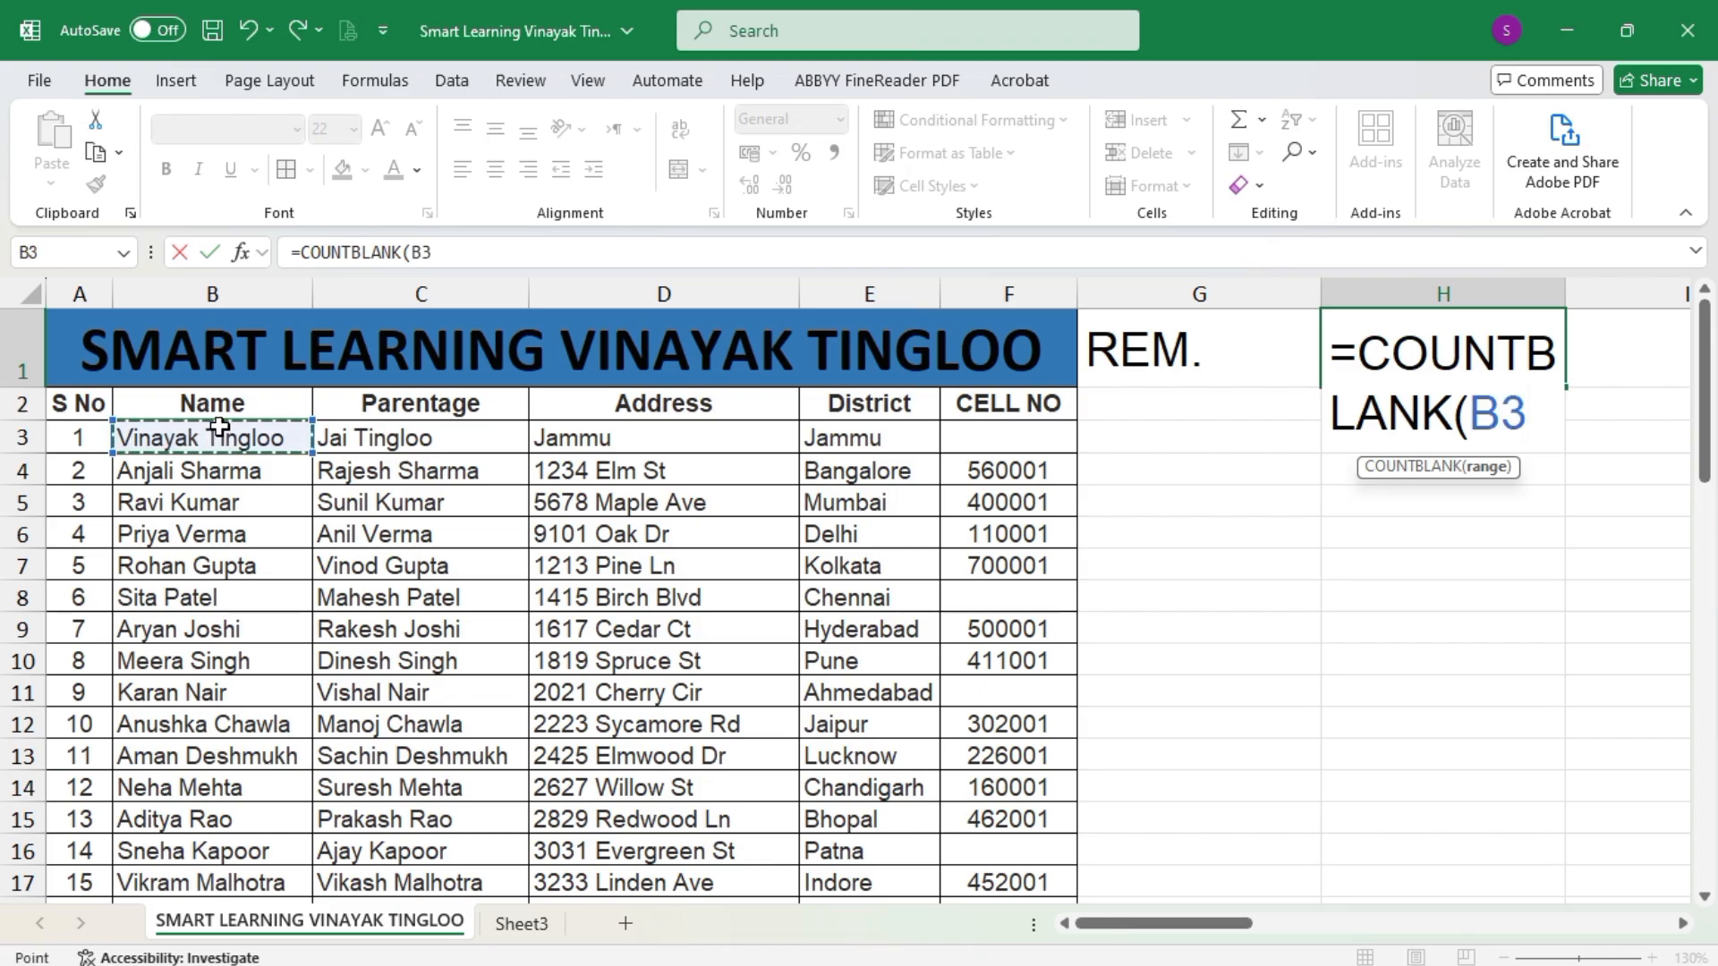
key("ctrl+Down")
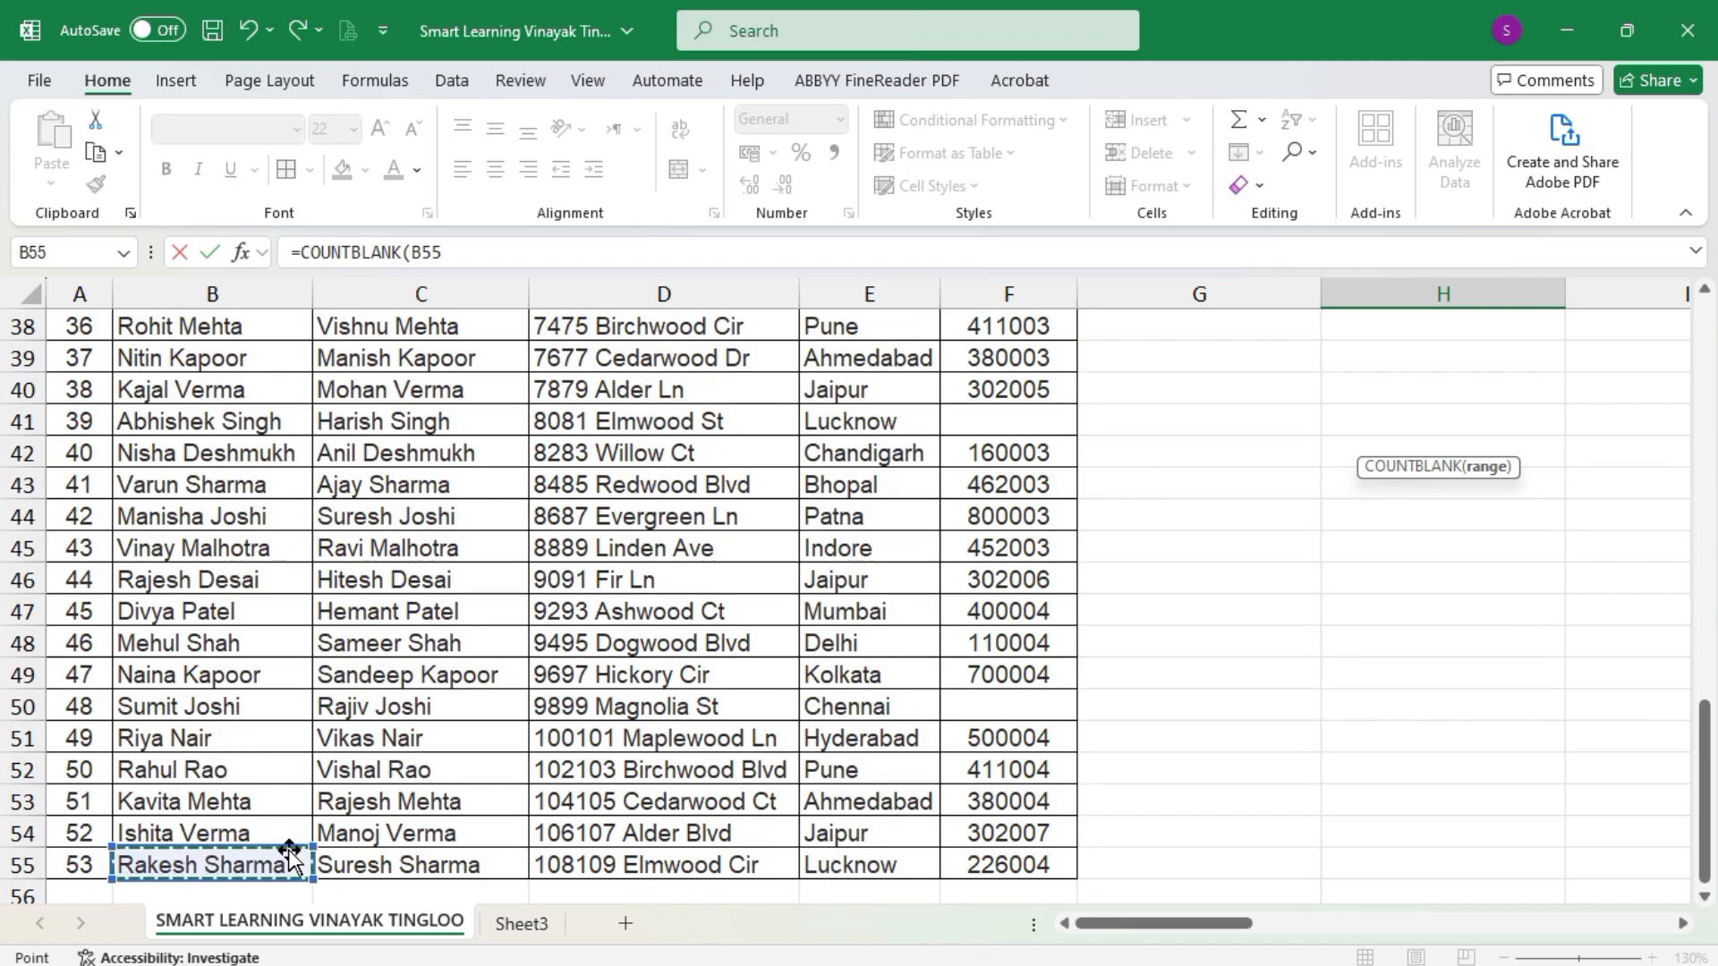
key("Right")
key("Right")
key("Right")
key("Right")
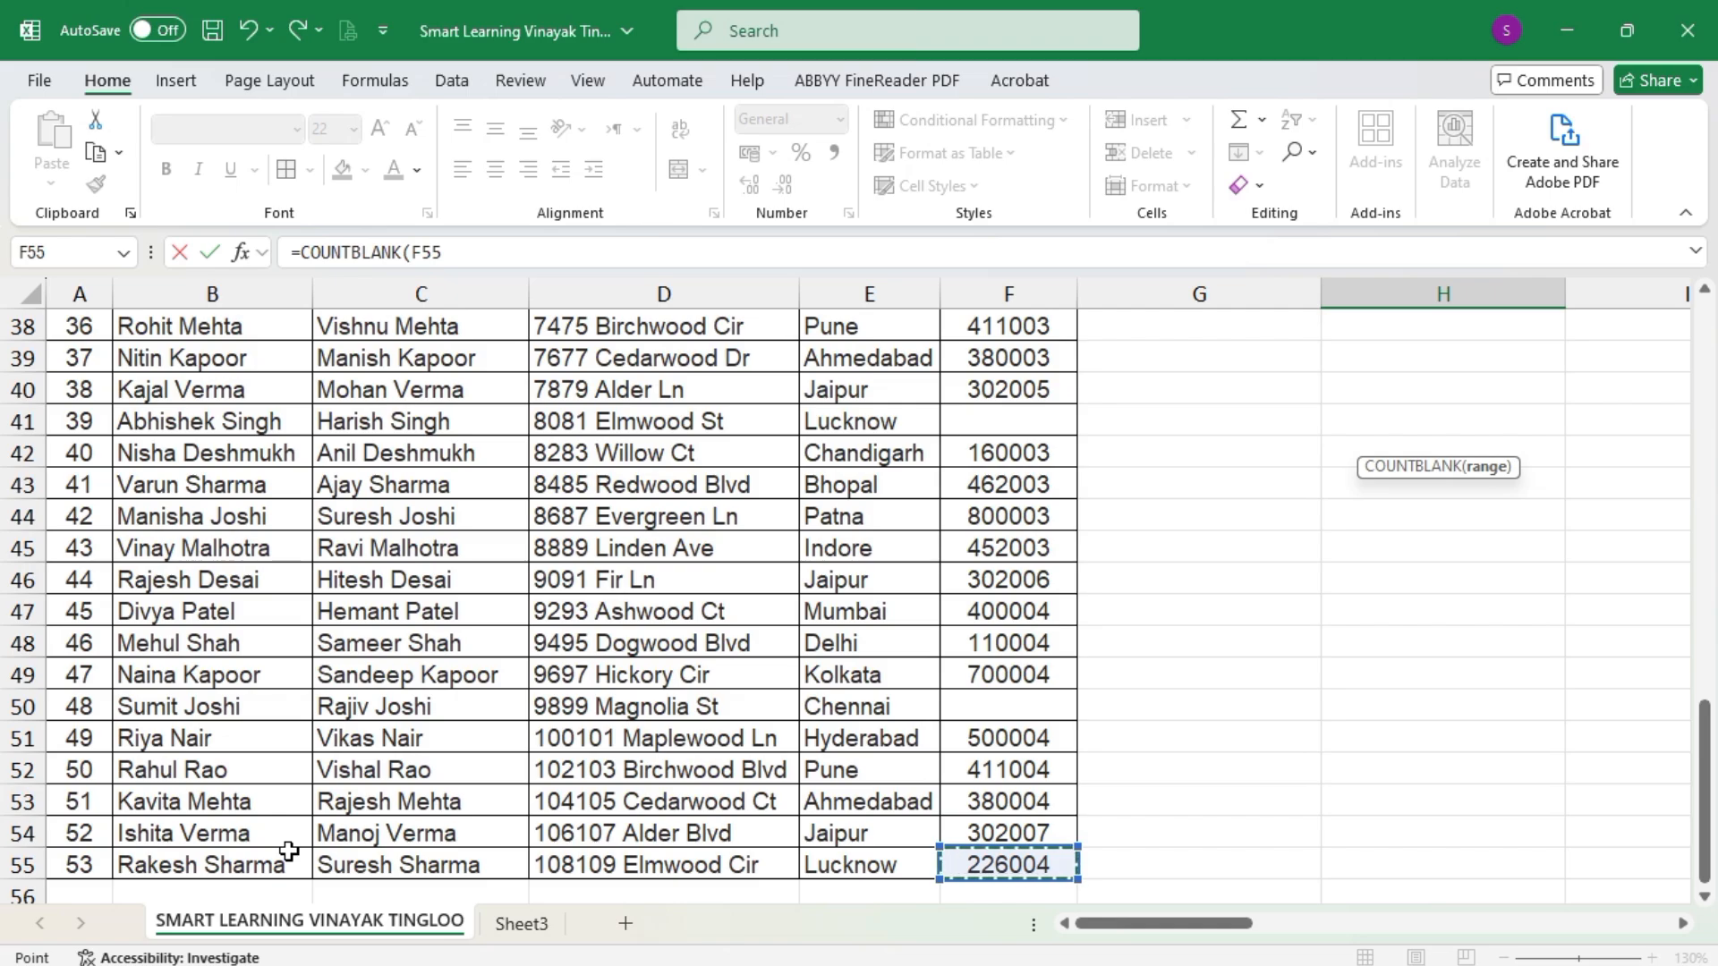
key("ctrl+shift+Up")
key("ctrl+shift+Up")
key("ctrl+shift+Up")
key("ctrl+shift+Up")
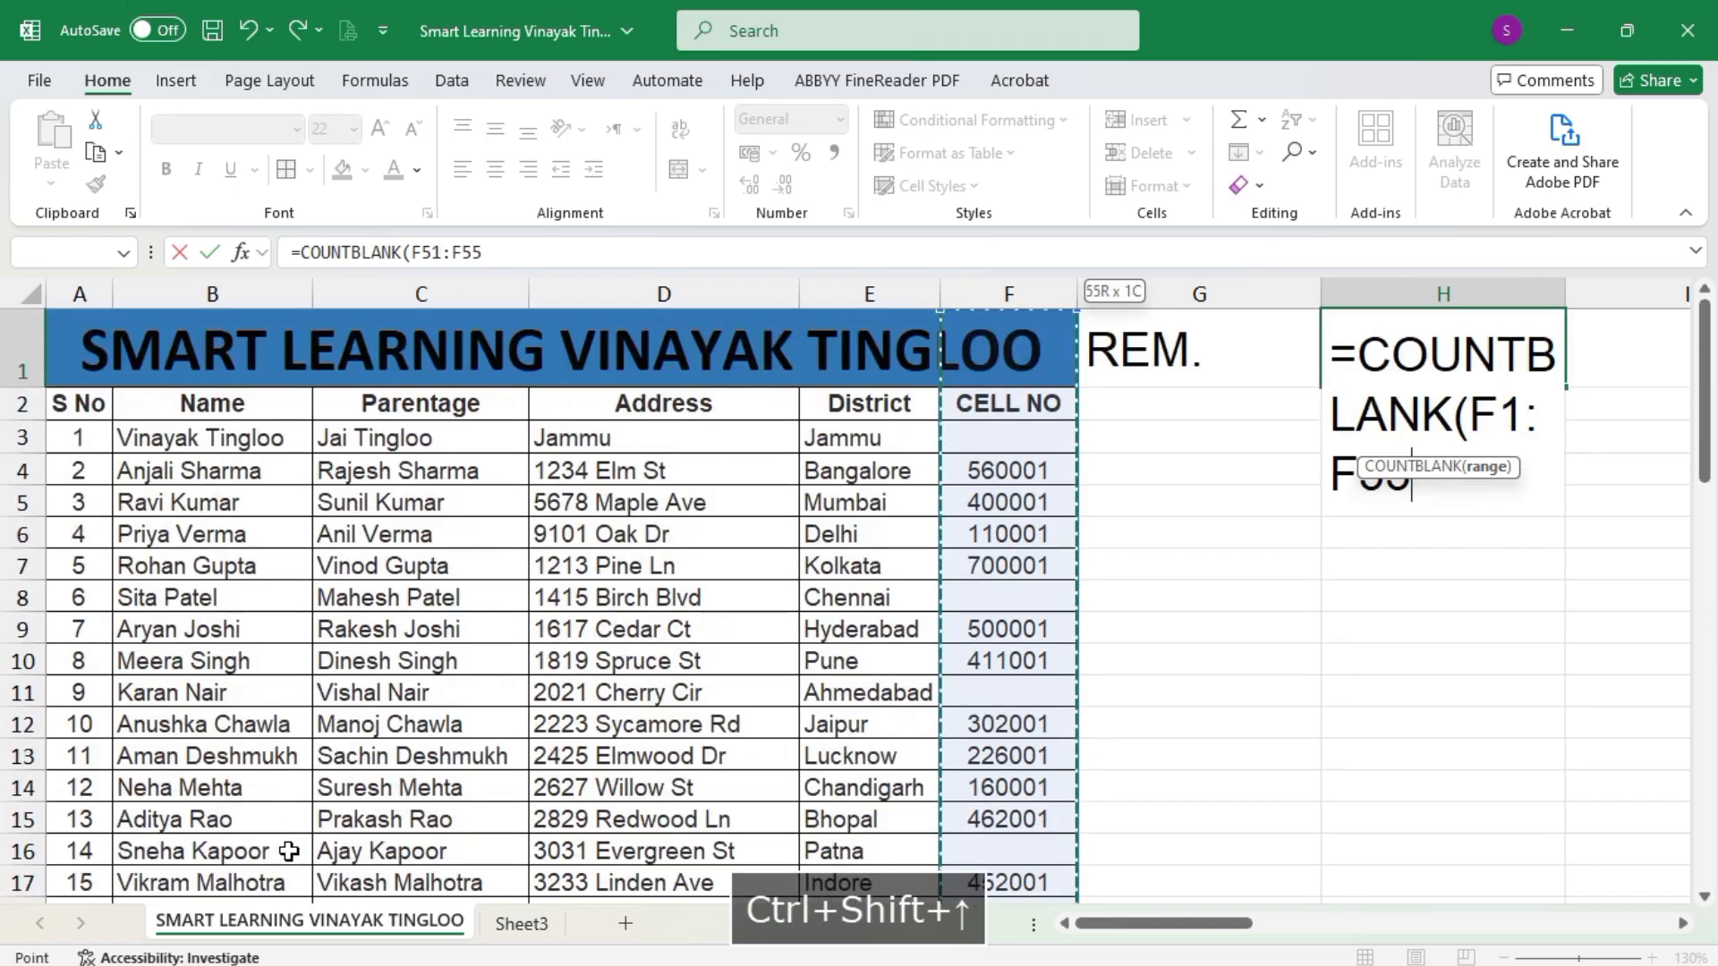
key("ctrl+shift+Down")
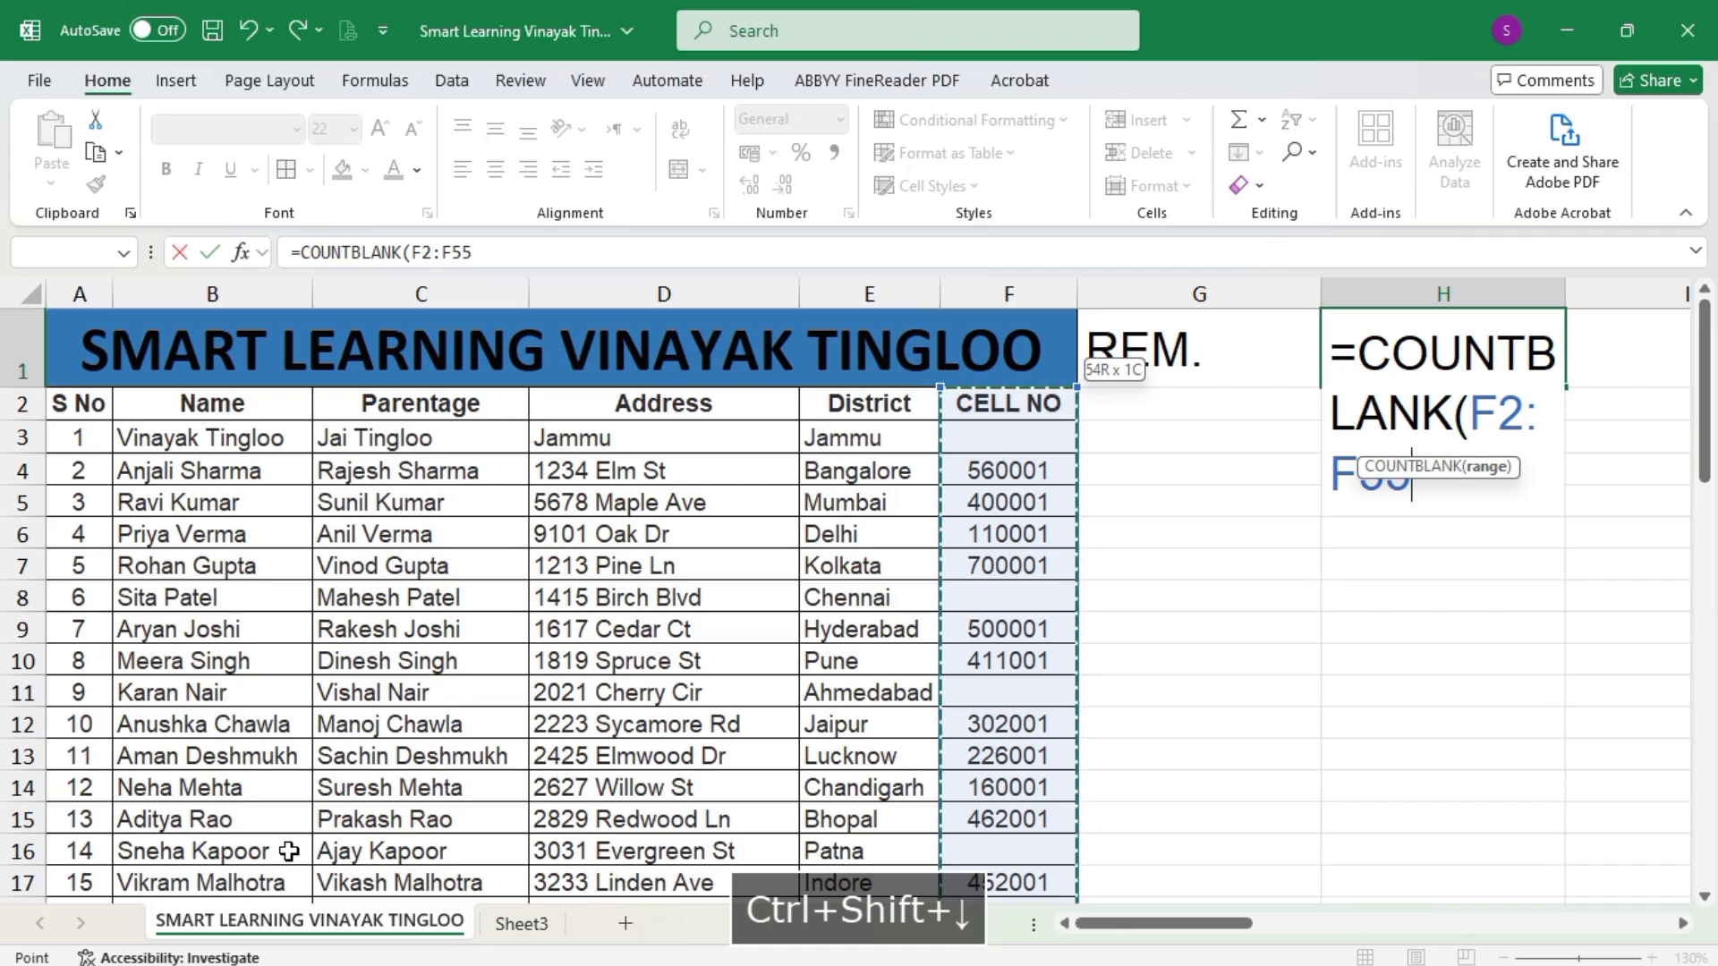
key("shift+Down")
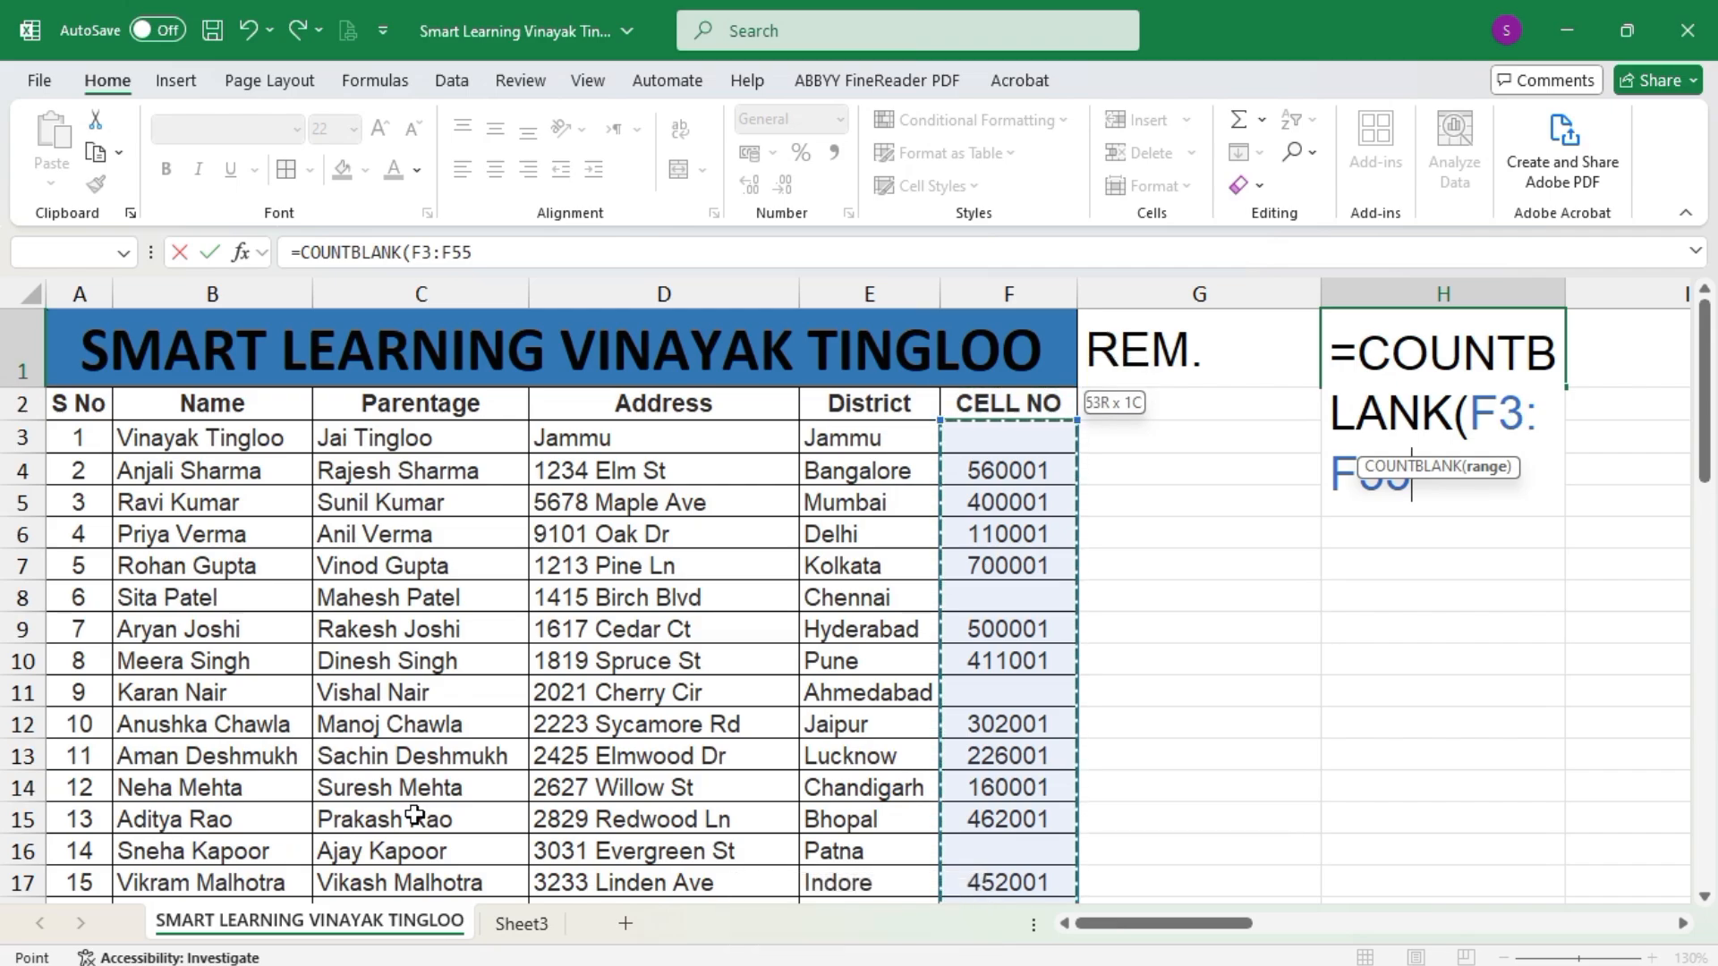
key("Return")
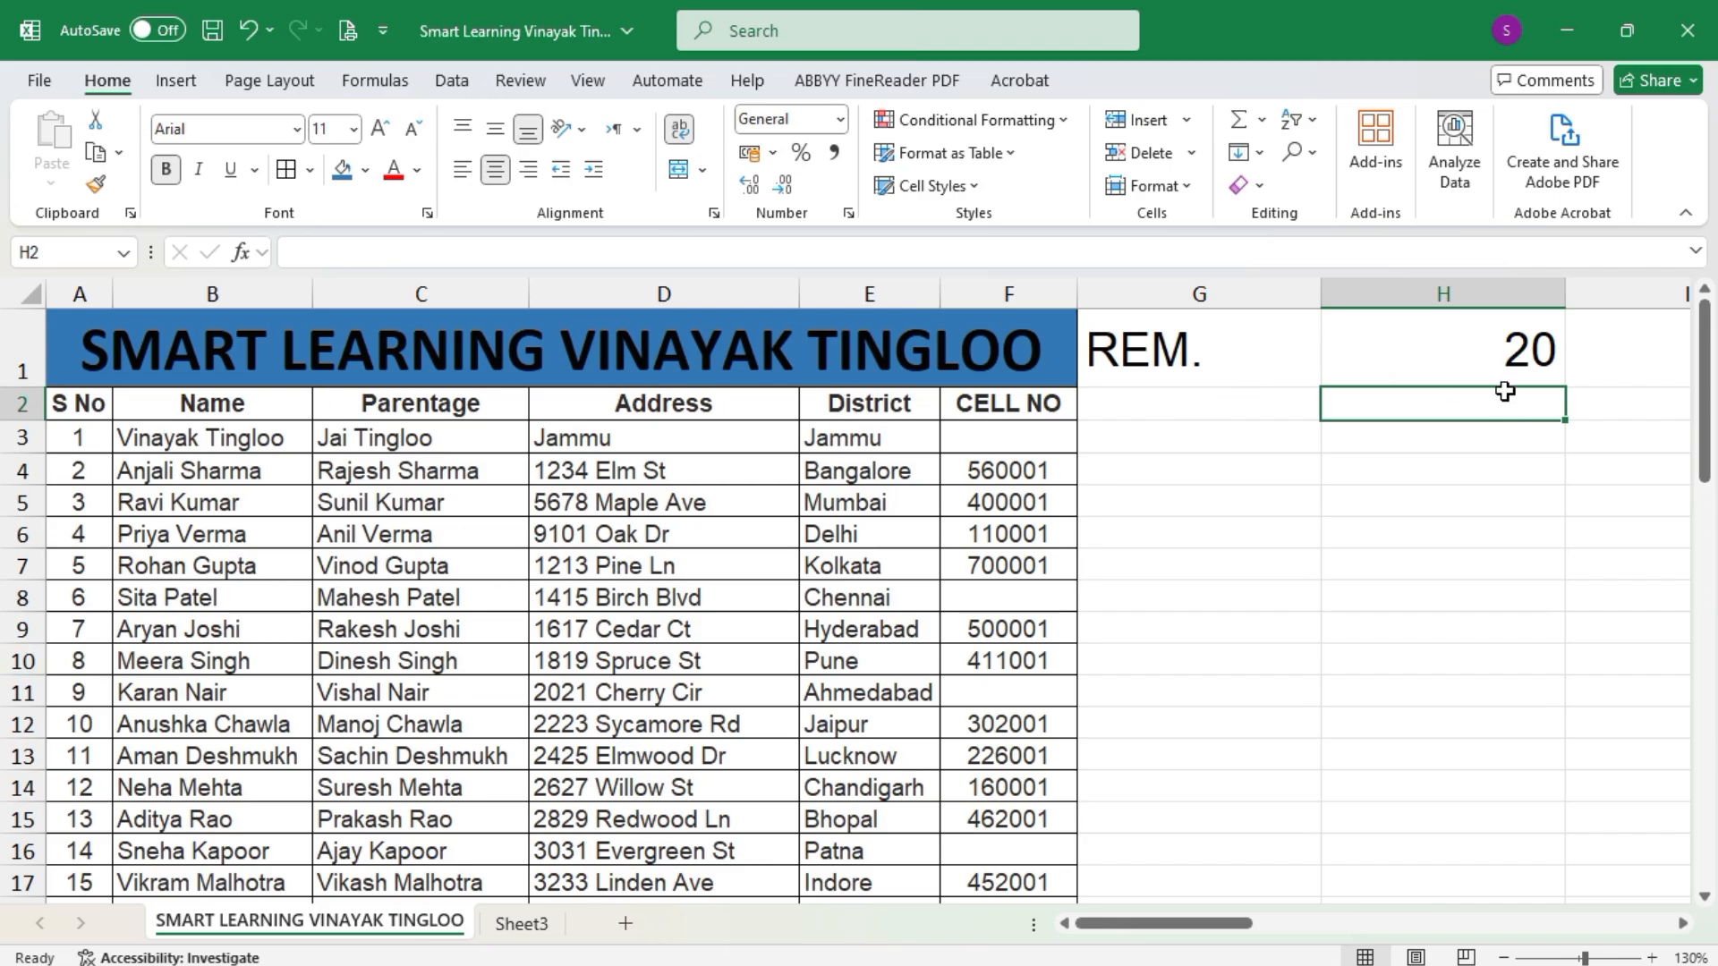
Clear the CELL NO values in F6 and F13 to test the blank count
left_click(1030, 533)
key("Delete")
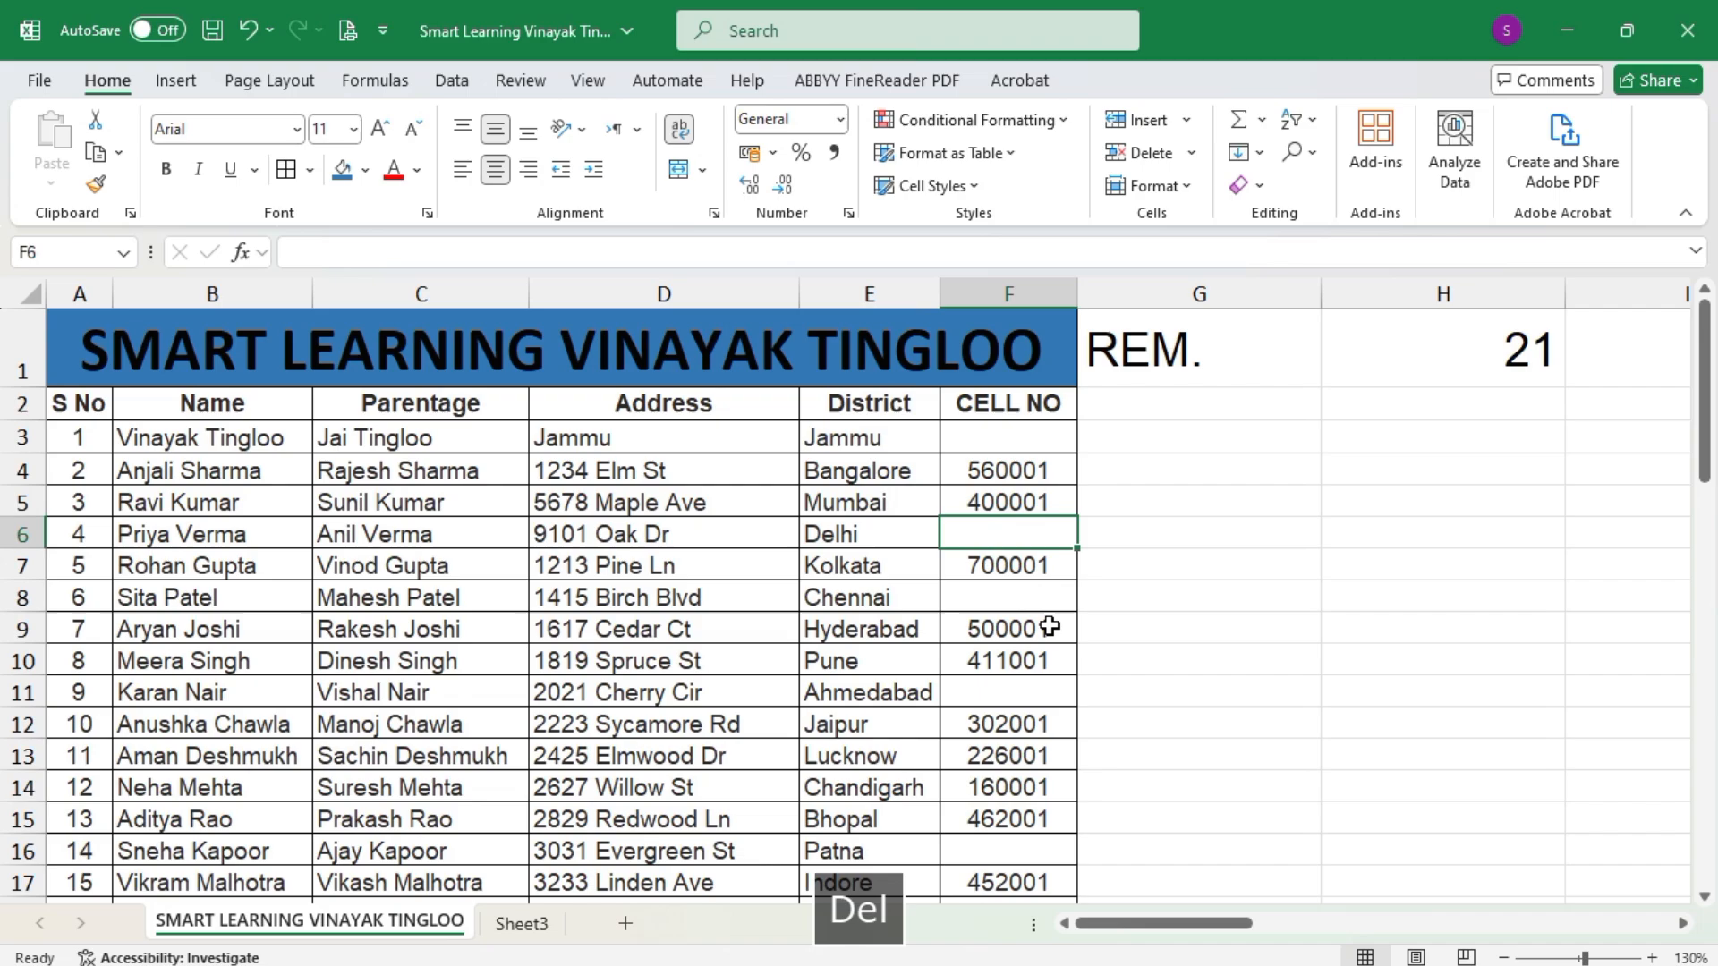
left_click(1026, 751)
key("Delete")
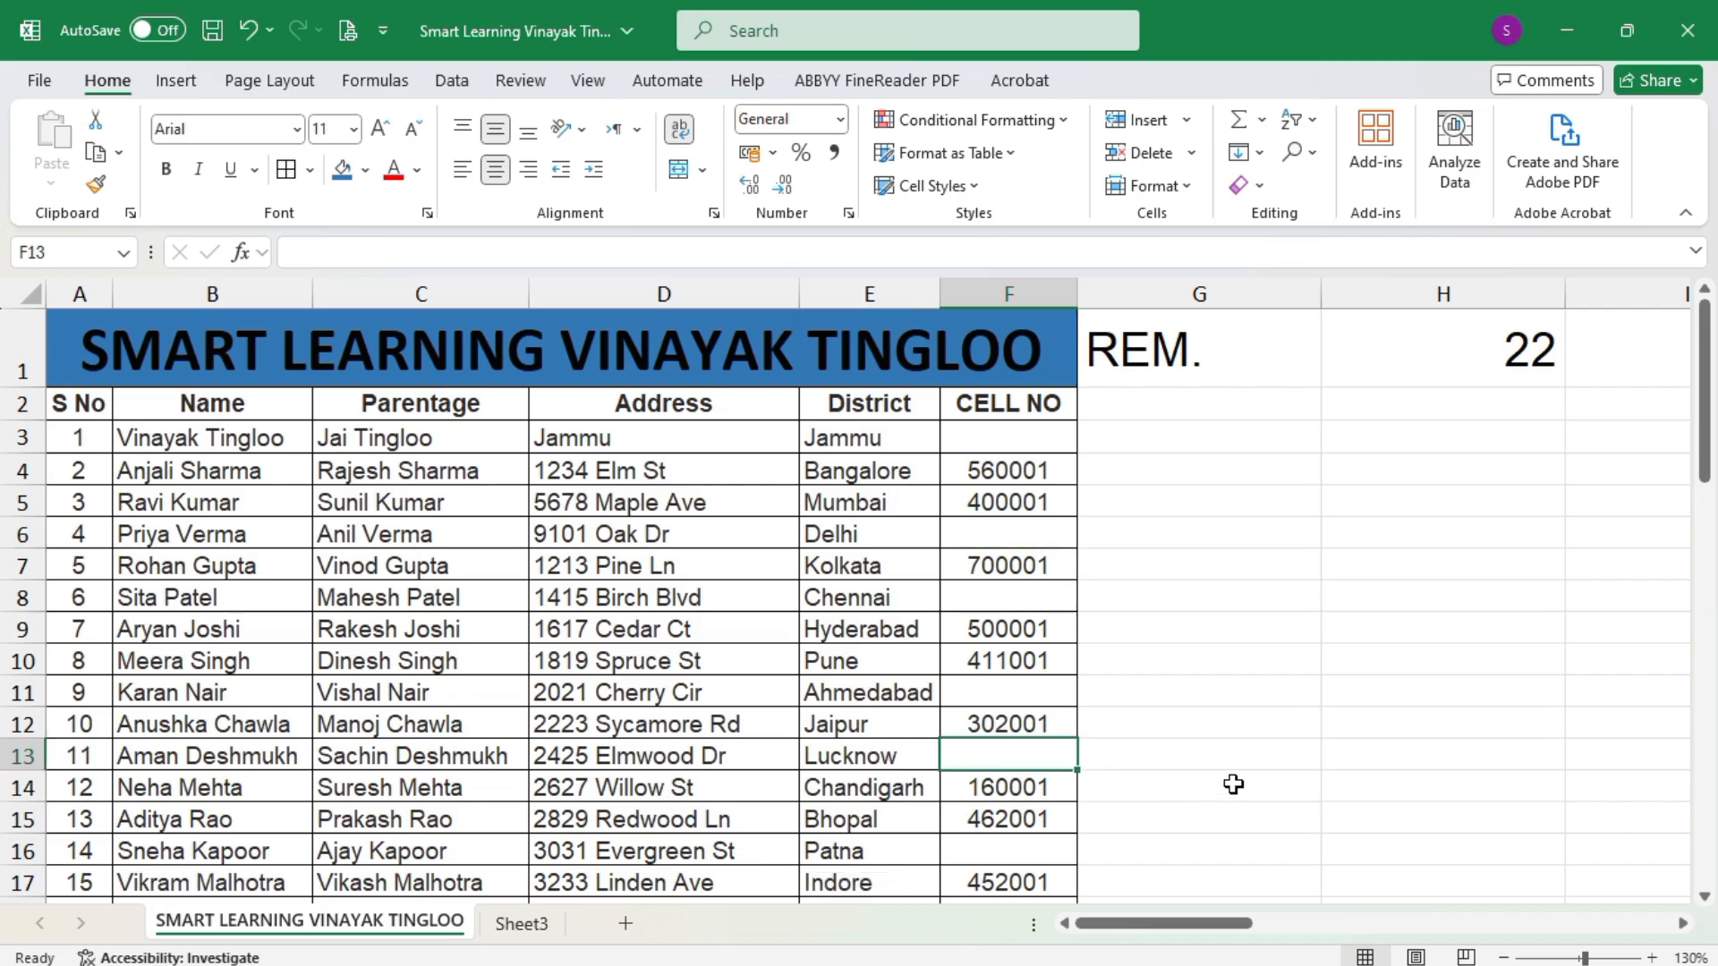
Copy the CELL NO values of F4:F5 and paste them starting at the blank cell F3
left_click_drag(1022, 467, 1022, 828)
key("ctrl+c")
left_click(1023, 436)
key("ctrl+v")
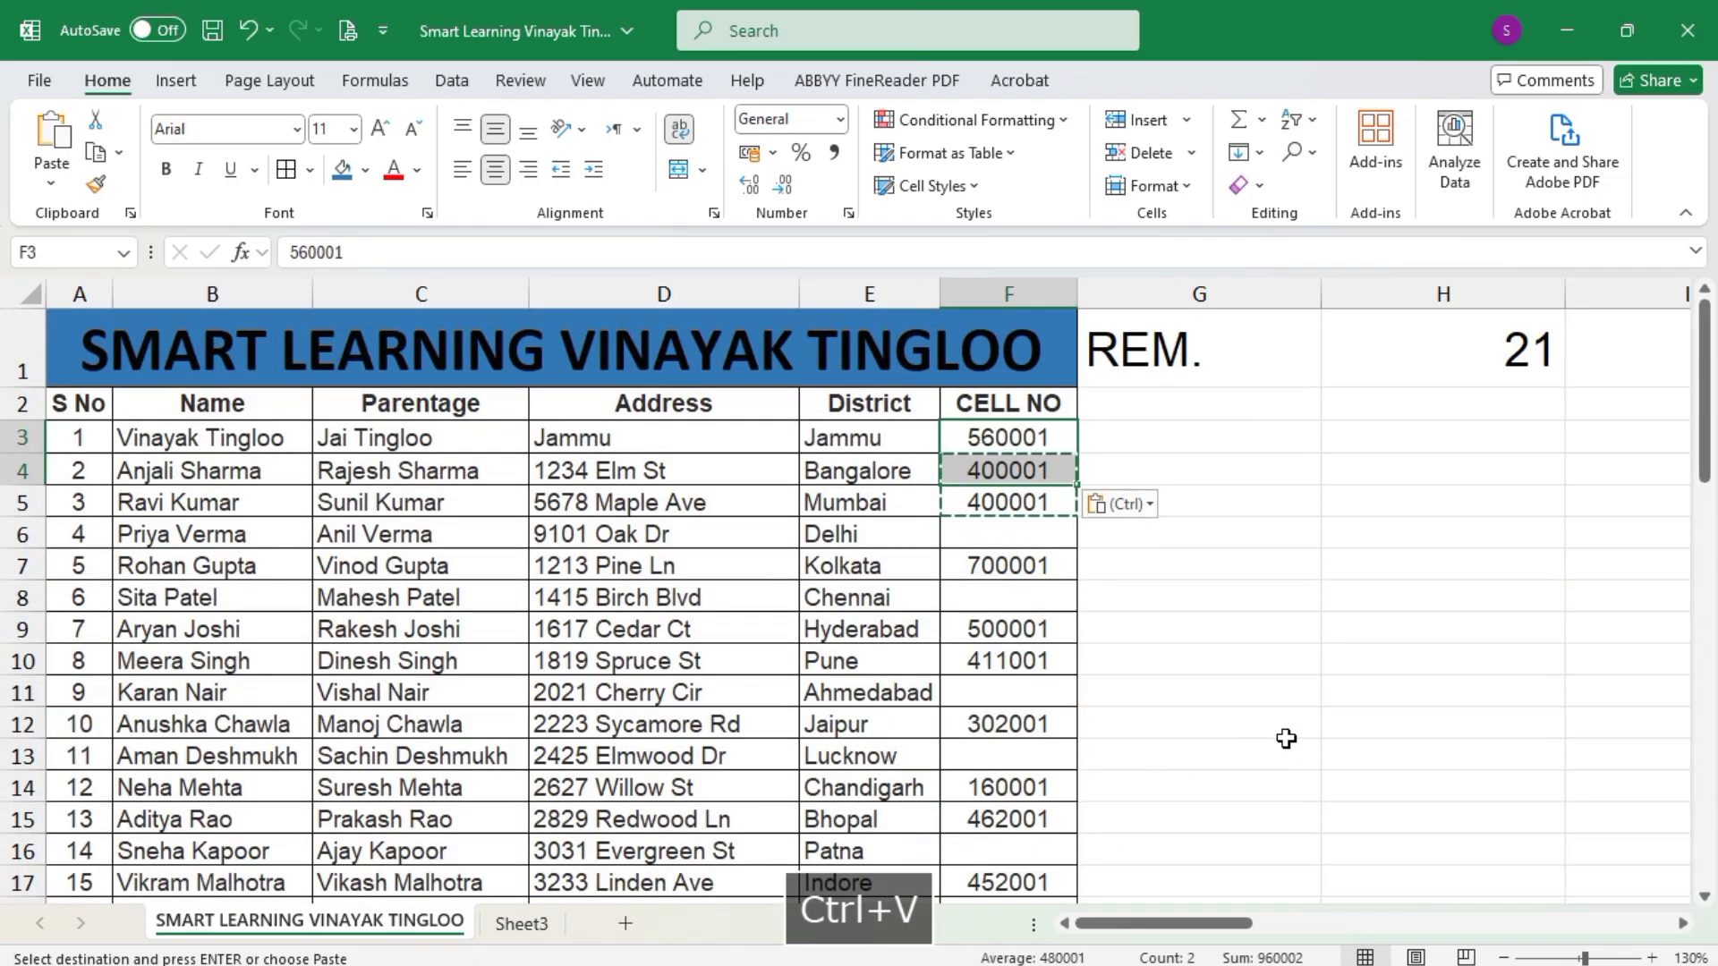
Copy the value of cell F4 and paste it over the range F5:F47
left_click(1023, 477)
key("ctrl+c")
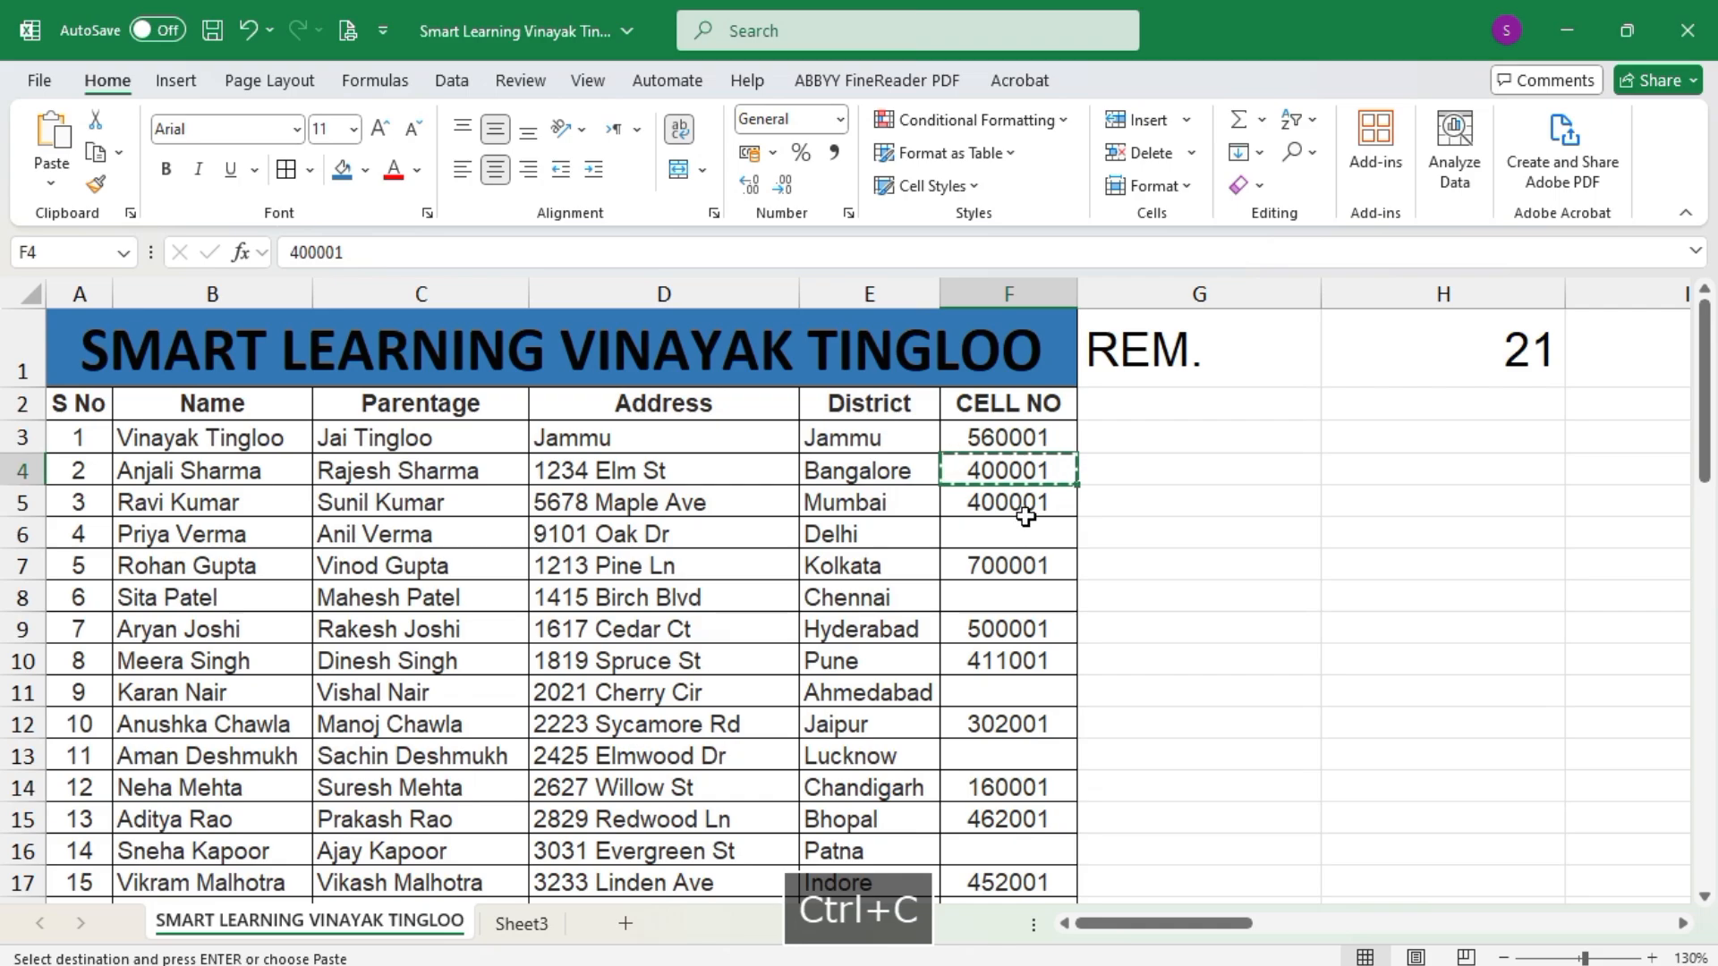
left_click_drag(1026, 517, 1015, 768)
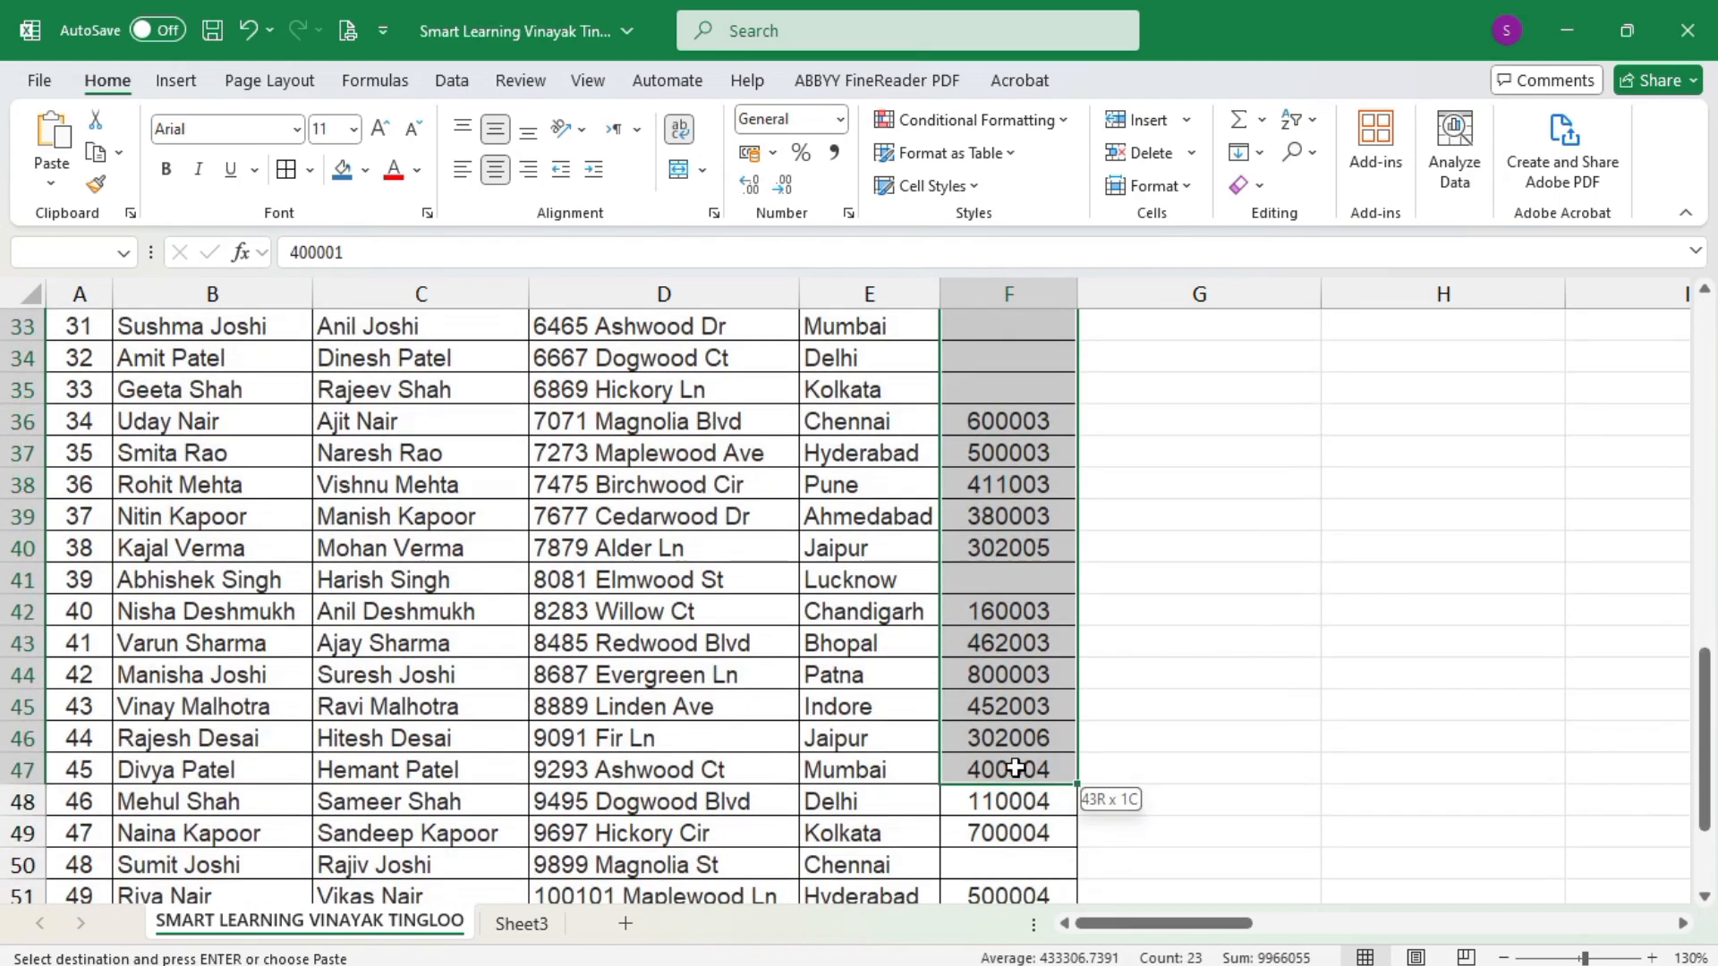
key("ctrl+v")
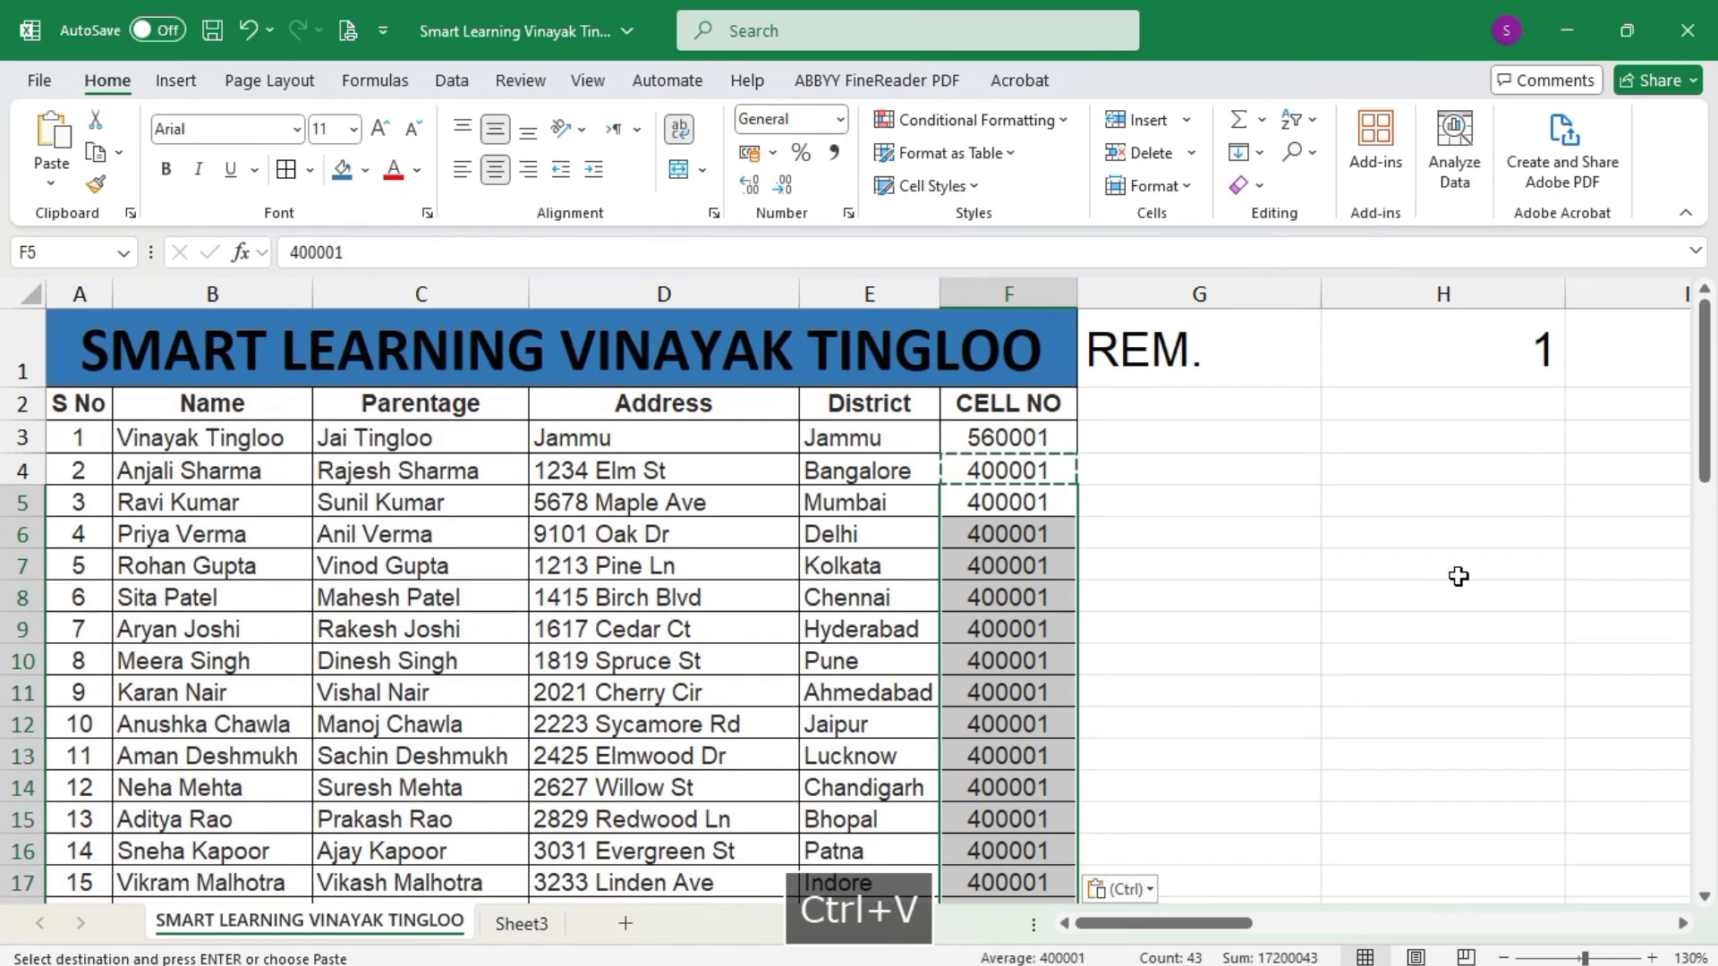
Try to paste the value copied from F4 into the remaining blank cell F50, and return to the COUNTBLANK result in H1
left_click(1443, 573)
scroll(1314, 527, "down", 13)
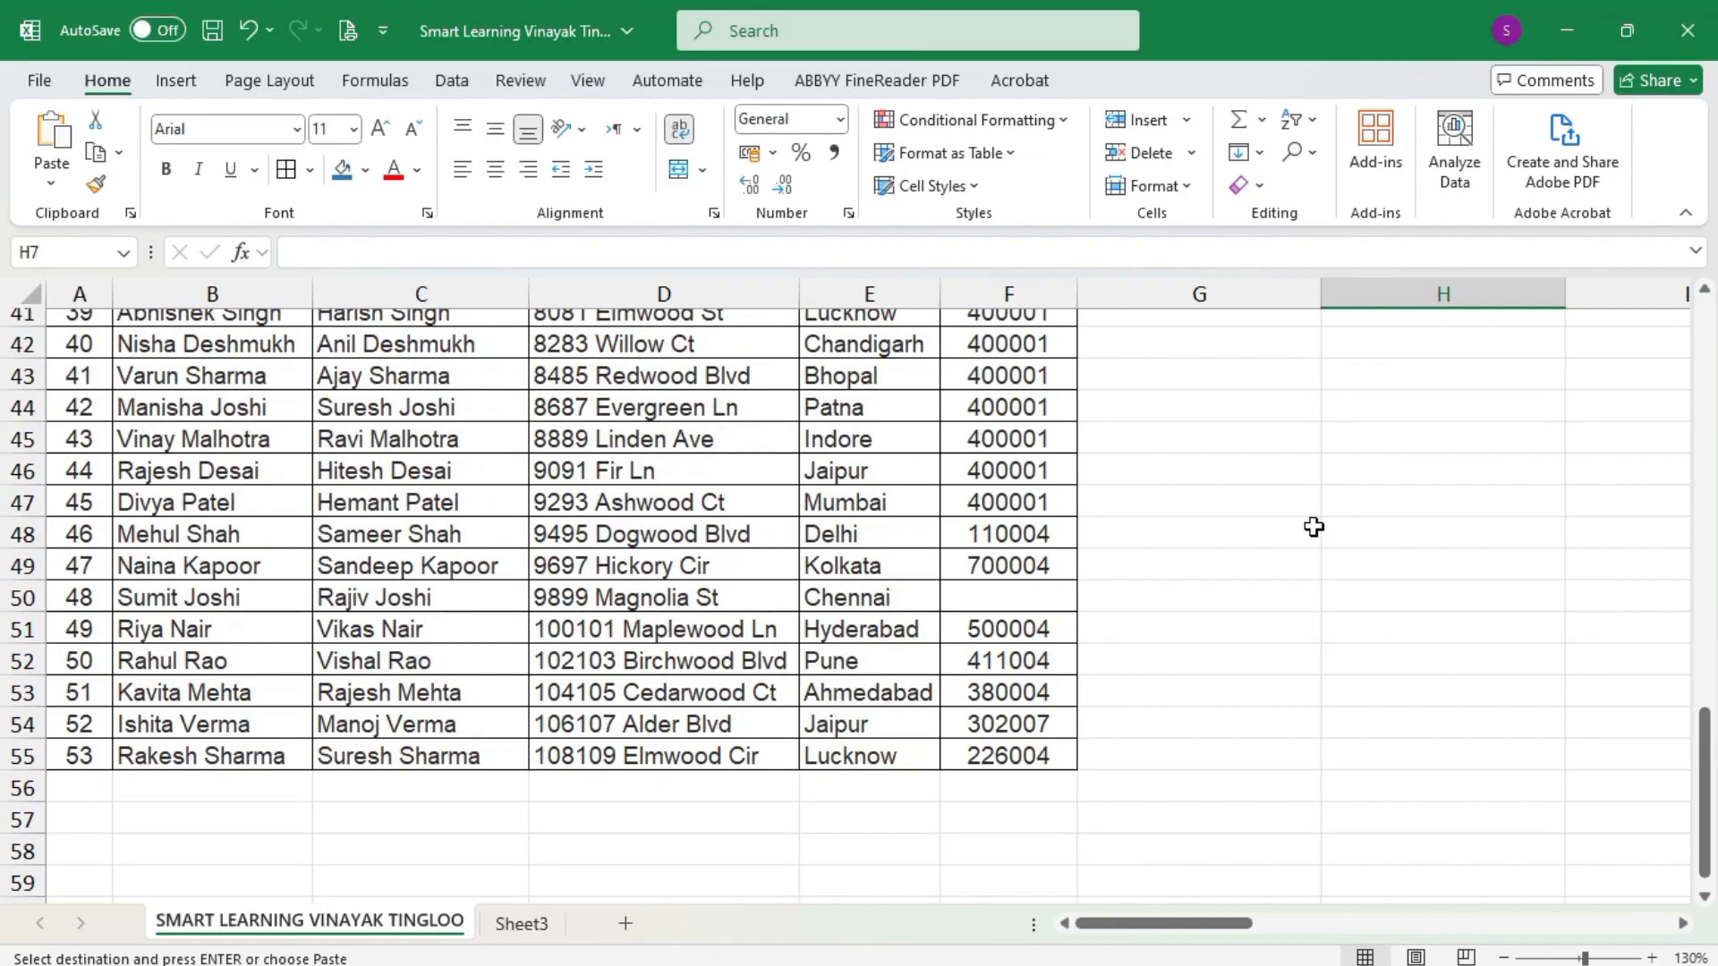
left_click(1029, 602)
key("ctrl+v")
scroll(1024, 602, "up", 7)
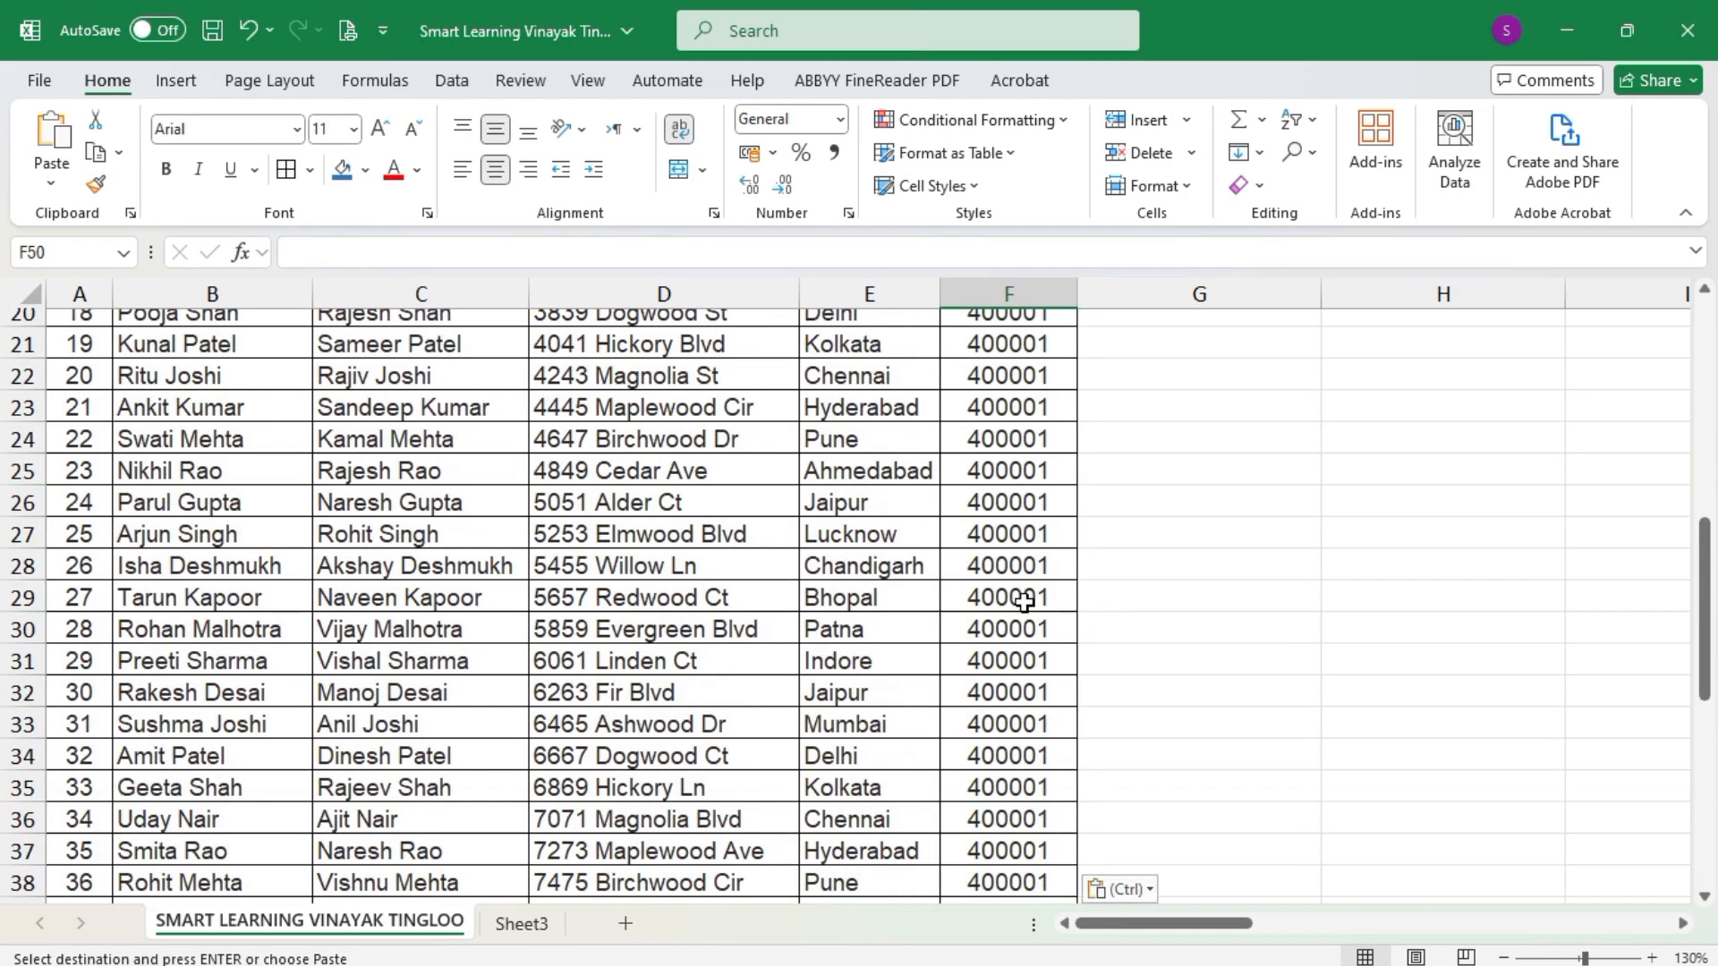
scroll(1025, 601, "up", 6)
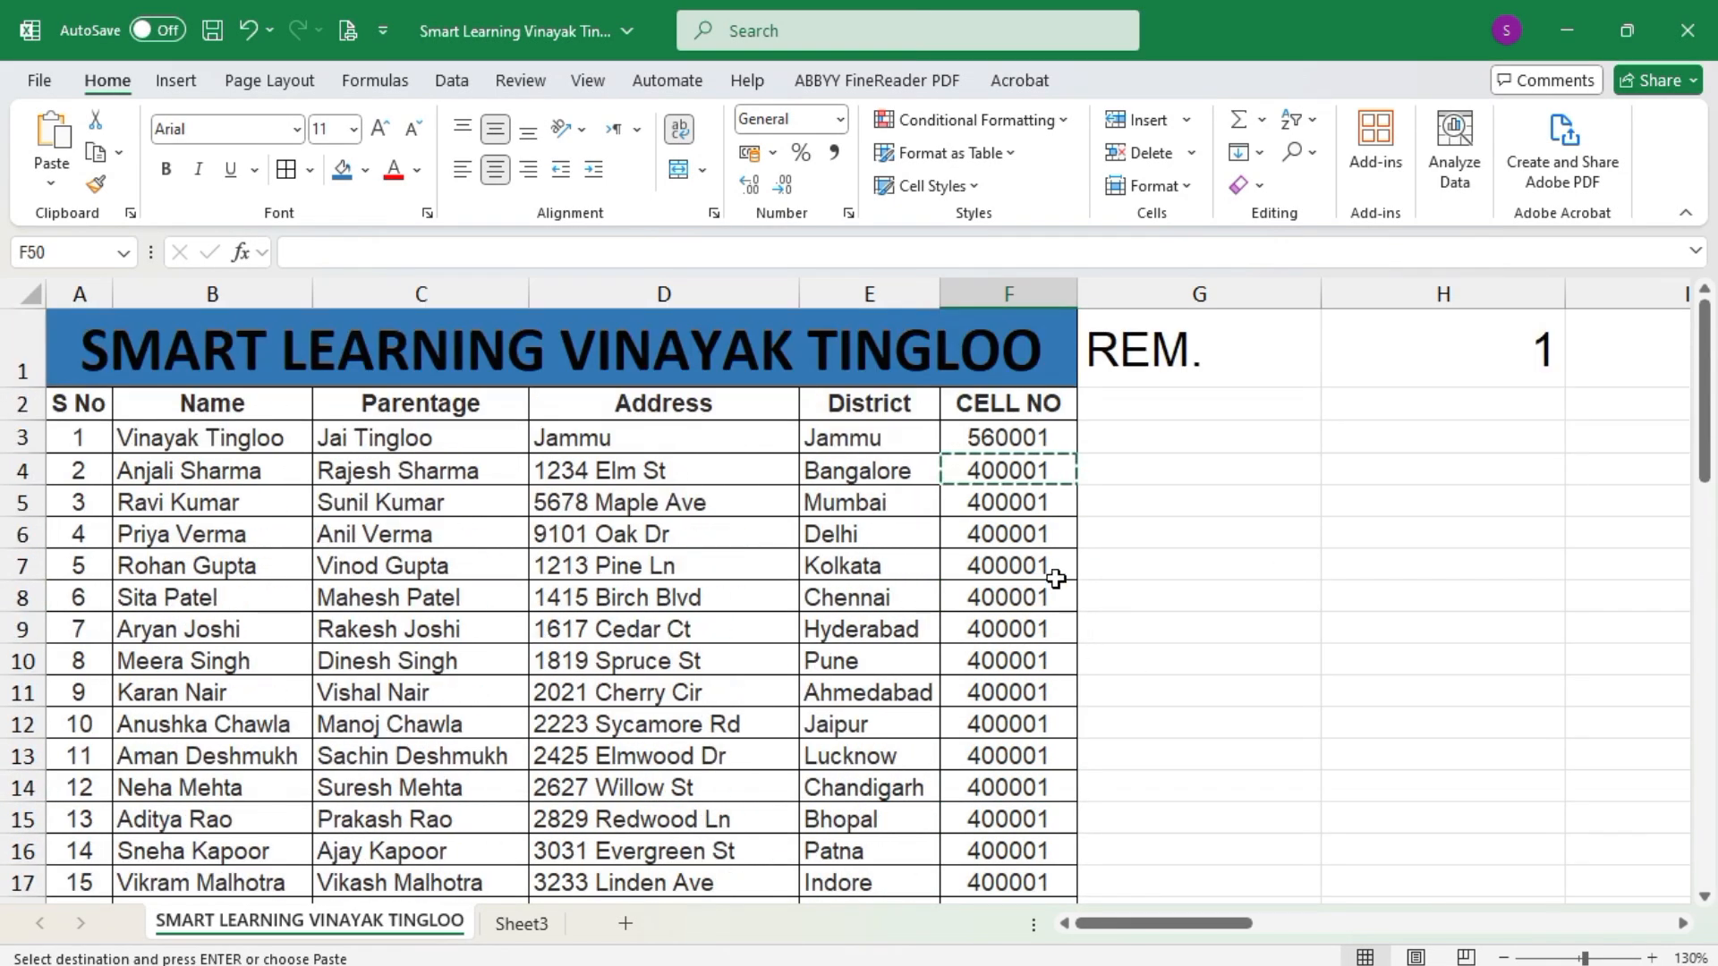